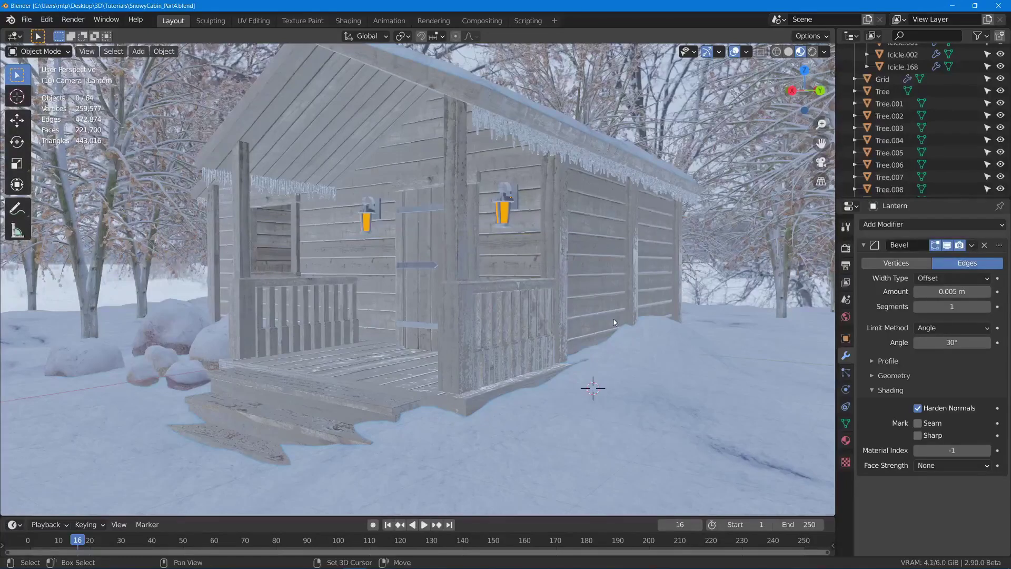
Add a cylinder with 8 vertices in the snow beside the cabin porch.
{"action": "mouse_move", "coordinate": [606, 198]}
{"action": "left_click", "coordinate": [690, 259]}
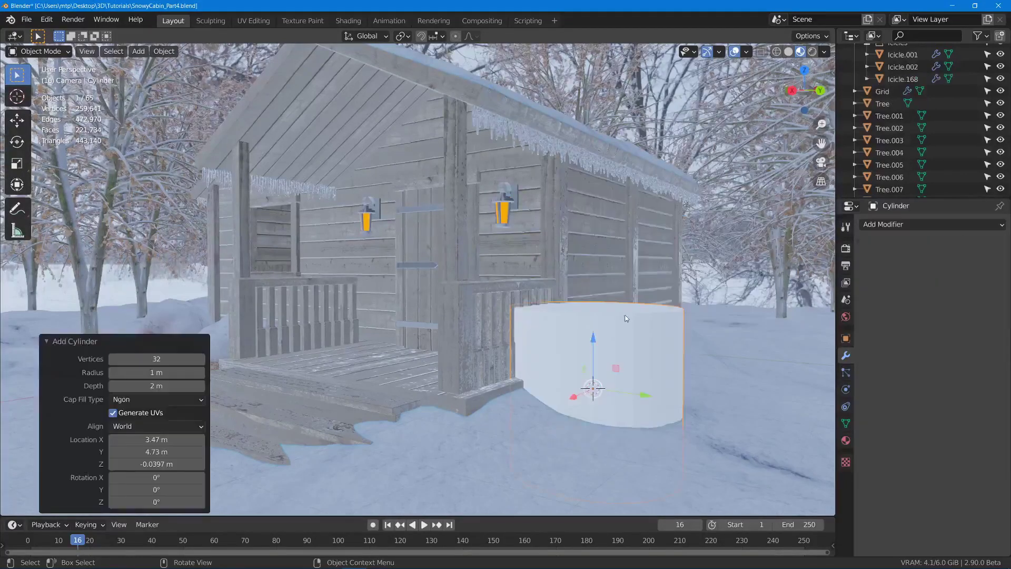
{"action": "left_click", "coordinate": [182, 363]}
{"action": "type", "text": "8"}
{"action": "key", "text": "Return"}
{"action": "middle_click_drag", "start_coordinate": [605, 273], "coordinate": [661, 274]}
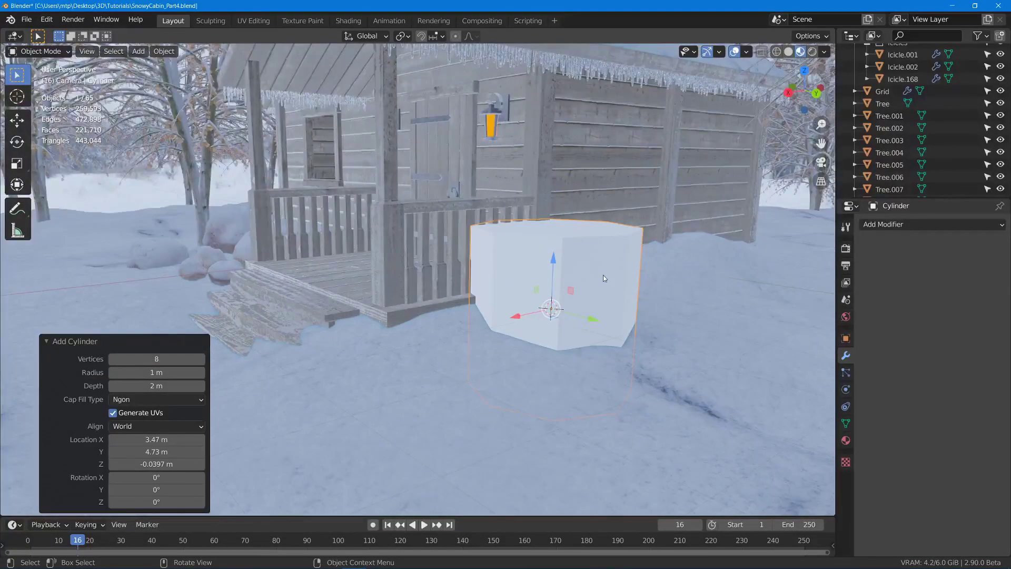
Rename the cylinder object as Log.
{"action": "key", "text": "F2"}
{"action": "type", "text": "Log"}
{"action": "key", "text": "Return"}
Scale the whole log mesh in Edit Mode by about 0.358, followed by about 0.704.
{"action": "middle_click_drag", "start_coordinate": [481, 306], "coordinate": [600, 281]}
{"action": "key", "text": "Tab"}
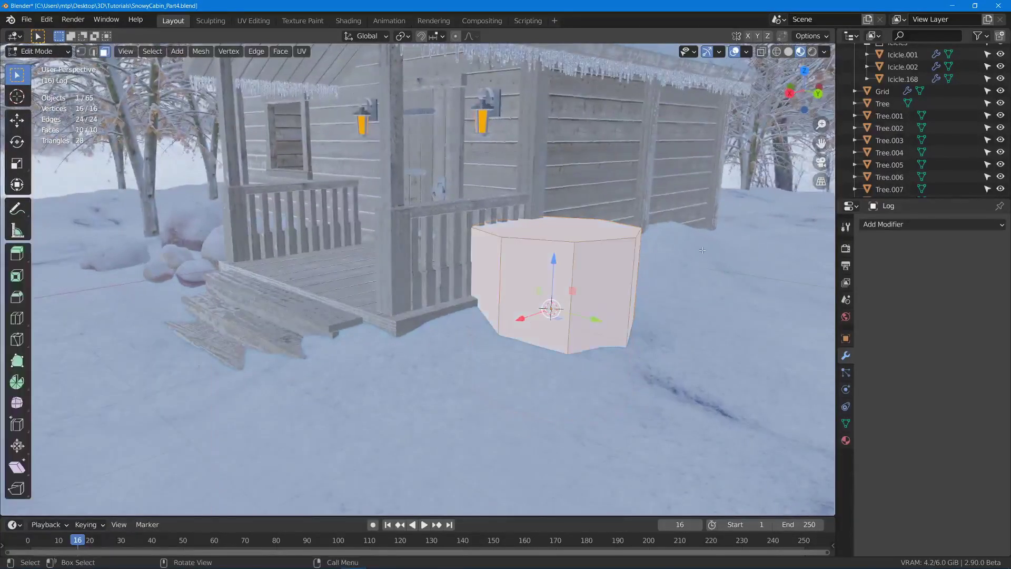
{"action": "key", "text": "s"}
{"action": "left_click", "coordinate": [611, 296]}
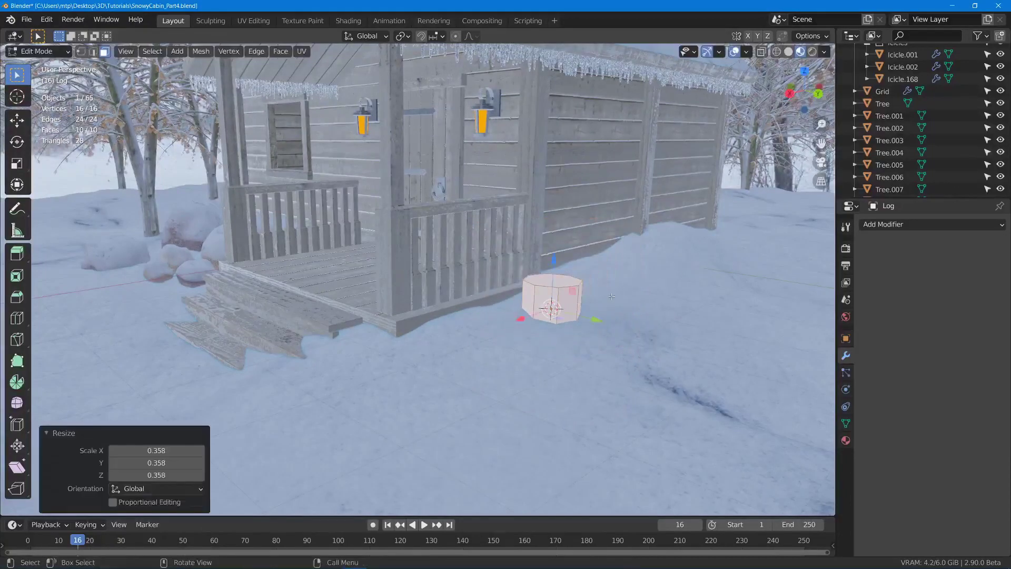
{"action": "key", "text": "s"}
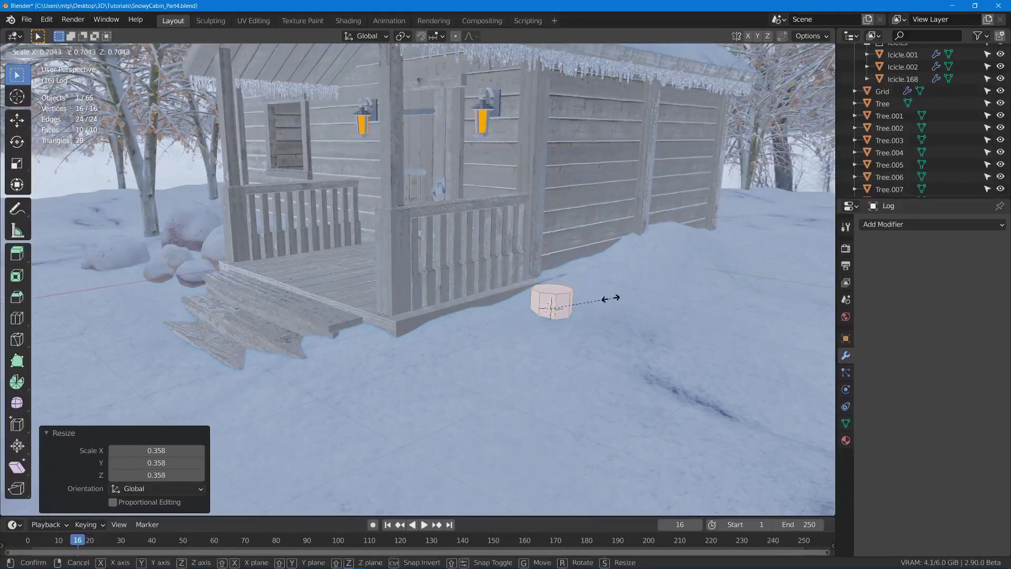
{"action": "left_click", "coordinate": [630, 287]}
Rotate the log mesh 90° about the X axis and return to Object Mode.
{"action": "middle_click_drag", "start_coordinate": [630, 287], "coordinate": [643, 287]}
{"action": "type", "text": "r"}
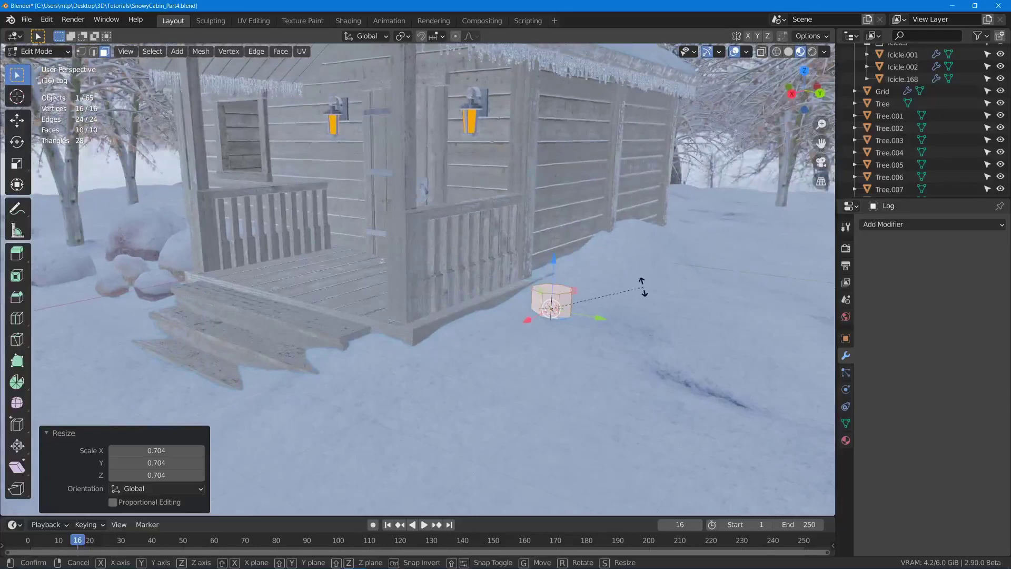
{"action": "type", "text": "x90"}
{"action": "key", "text": "Return"}
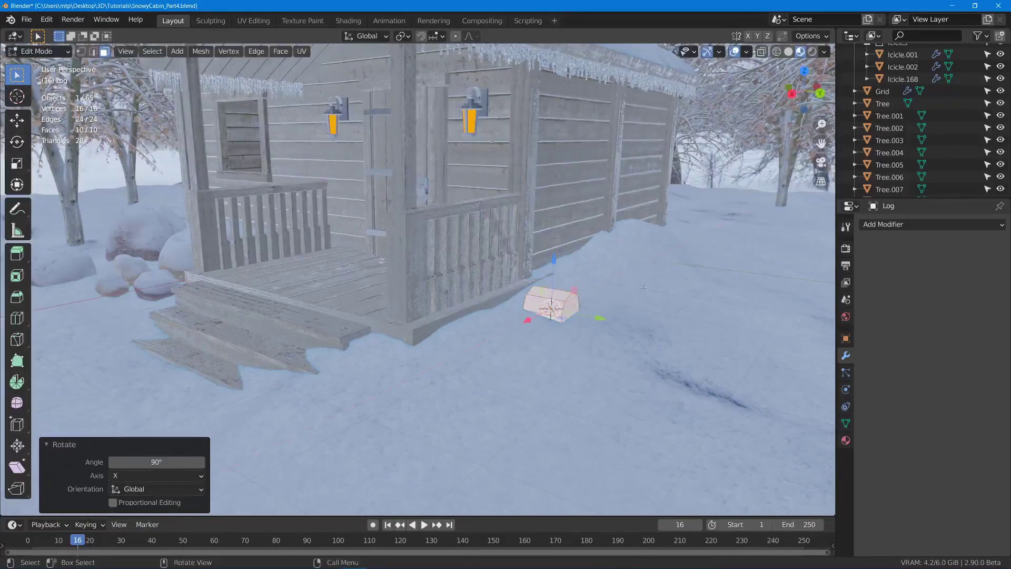
{"action": "key", "text": "Tab"}
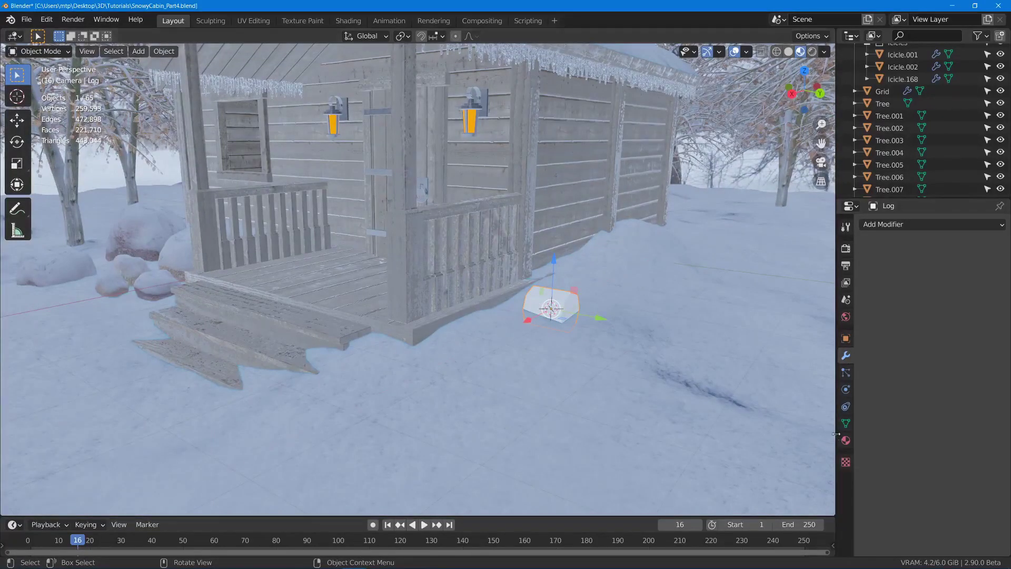
Apply the existing Bark material to the log.
{"action": "left_click", "coordinate": [845, 440]}
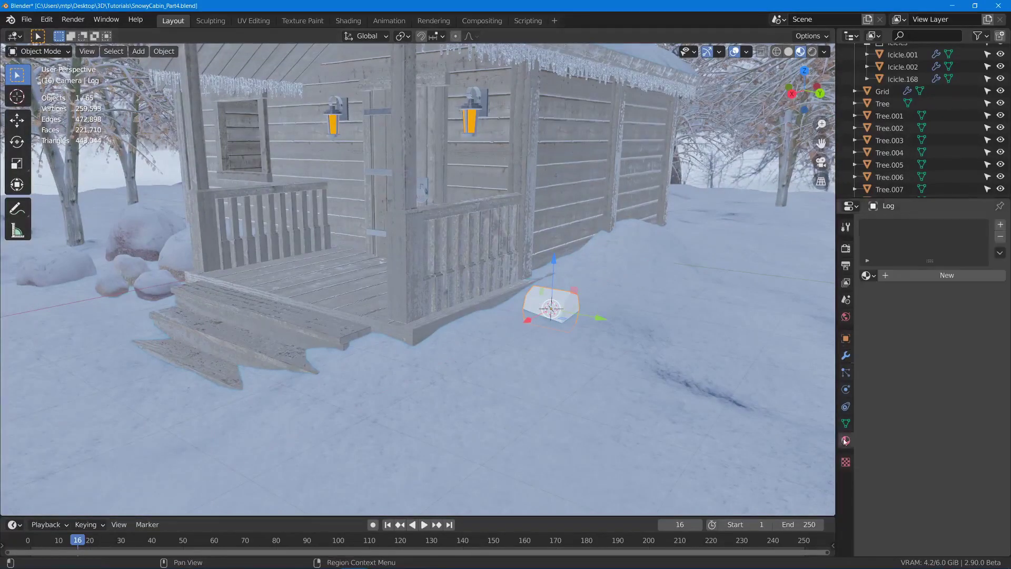
{"action": "left_click", "coordinate": [865, 278]}
{"action": "left_click", "coordinate": [813, 295]}
{"action": "scroll", "coordinate": [627, 344], "scroll_direction": "up", "scroll_amount": 6}
Add a Subdivision Surface modifier to the log.
{"action": "left_click", "coordinate": [845, 356]}
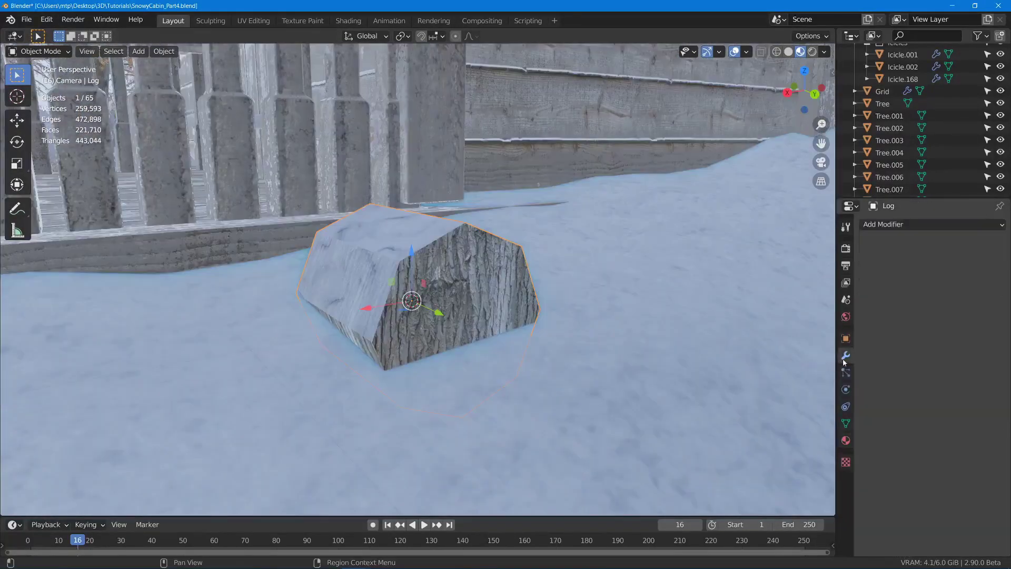
{"action": "left_click", "coordinate": [879, 227]}
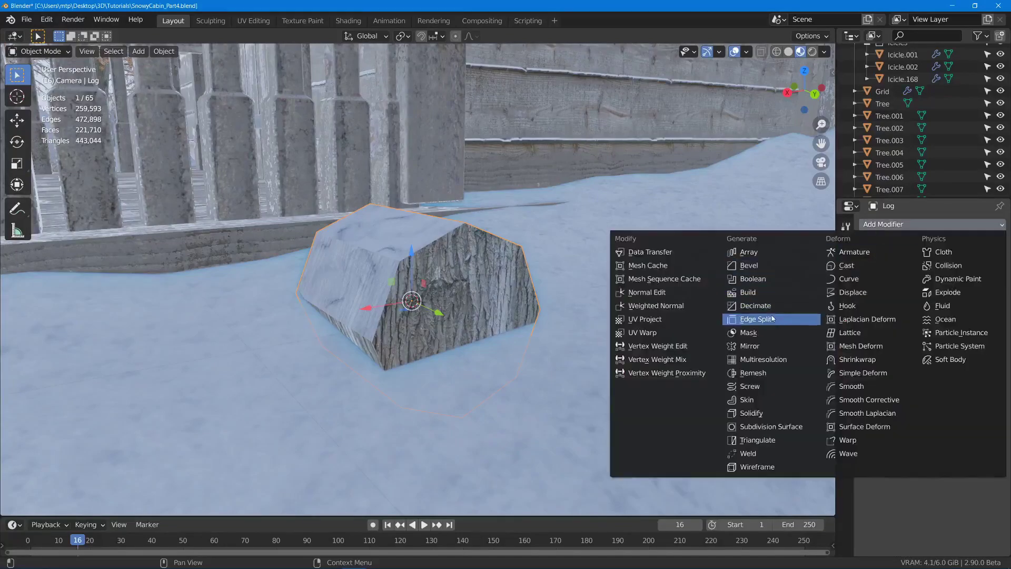
{"action": "left_click", "coordinate": [767, 427]}
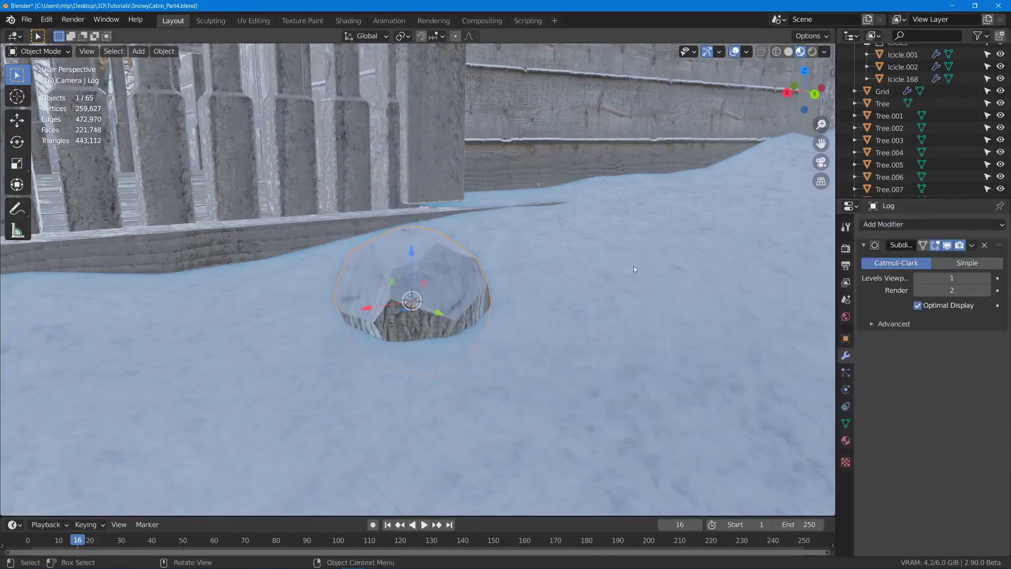
Add two loop cuts around the log, sliding one close to each end to sharpen the end edges.
{"action": "middle_click_drag", "start_coordinate": [644, 254], "coordinate": [439, 294]}
{"action": "scroll", "coordinate": [439, 293], "scroll_direction": "up", "scroll_amount": 4}
{"action": "key", "text": "Tab"}
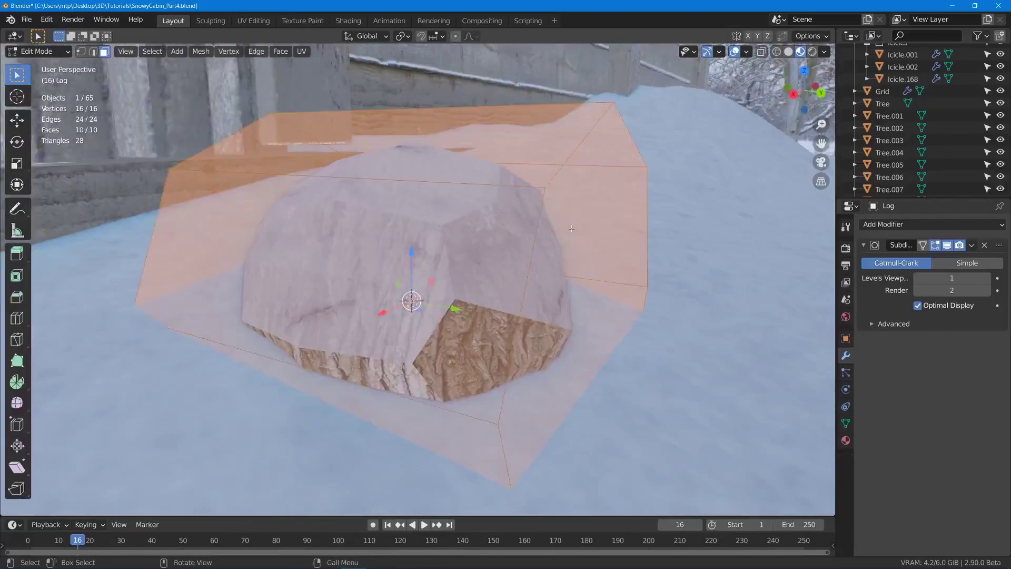
{"action": "middle_click_drag", "start_coordinate": [568, 226], "coordinate": [592, 242]}
{"action": "key", "text": "ctrl+r"}
{"action": "left_click", "coordinate": [584, 248]}
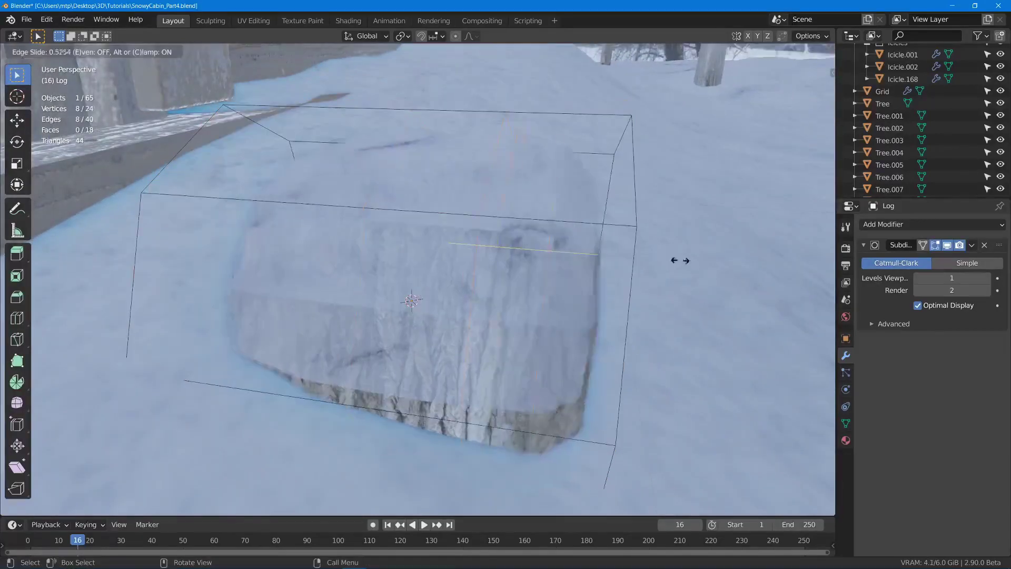
{"action": "left_click", "coordinate": [773, 292]}
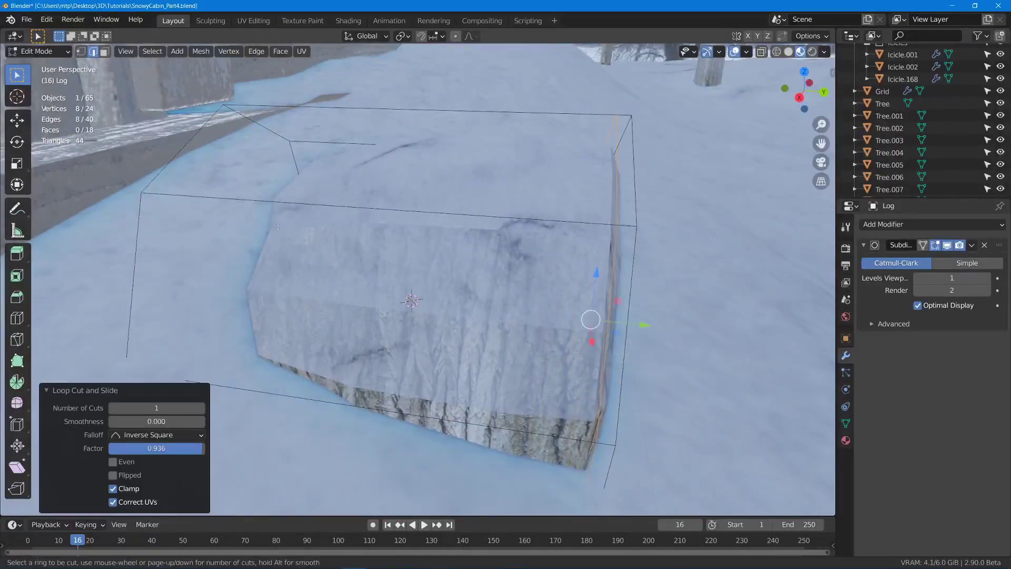
{"action": "left_click", "coordinate": [275, 194]}
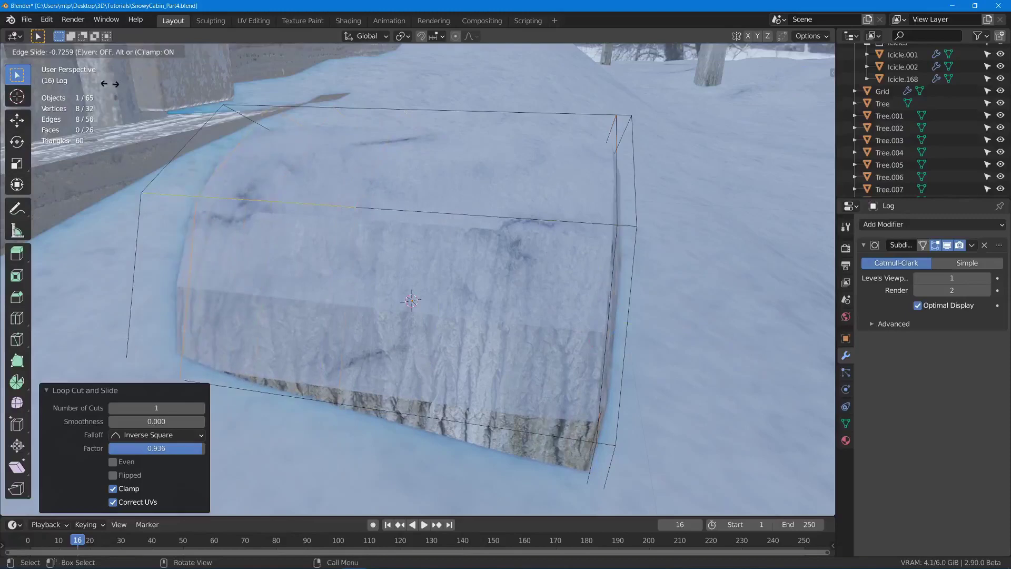
{"action": "left_click", "coordinate": [63, 77]}
Inset the faces at both ends of the log slightly, one after the other.
{"action": "middle_click_drag", "start_coordinate": [369, 310], "coordinate": [513, 287]}
{"action": "key", "text": "3"}
{"action": "left_click", "coordinate": [518, 286]}
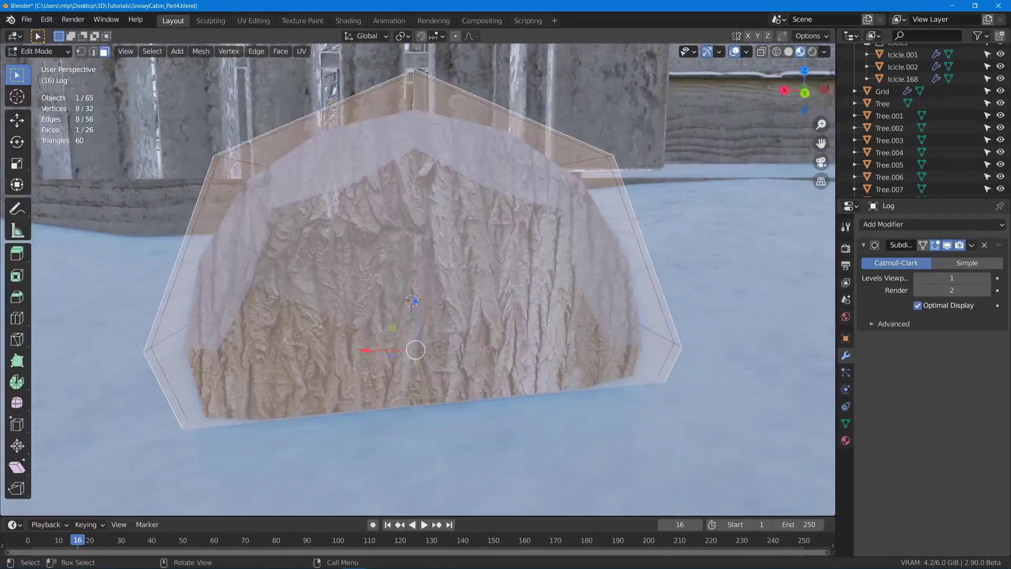
{"action": "scroll", "coordinate": [518, 285], "scroll_direction": "down", "scroll_amount": 5}
{"action": "key", "text": "i"}
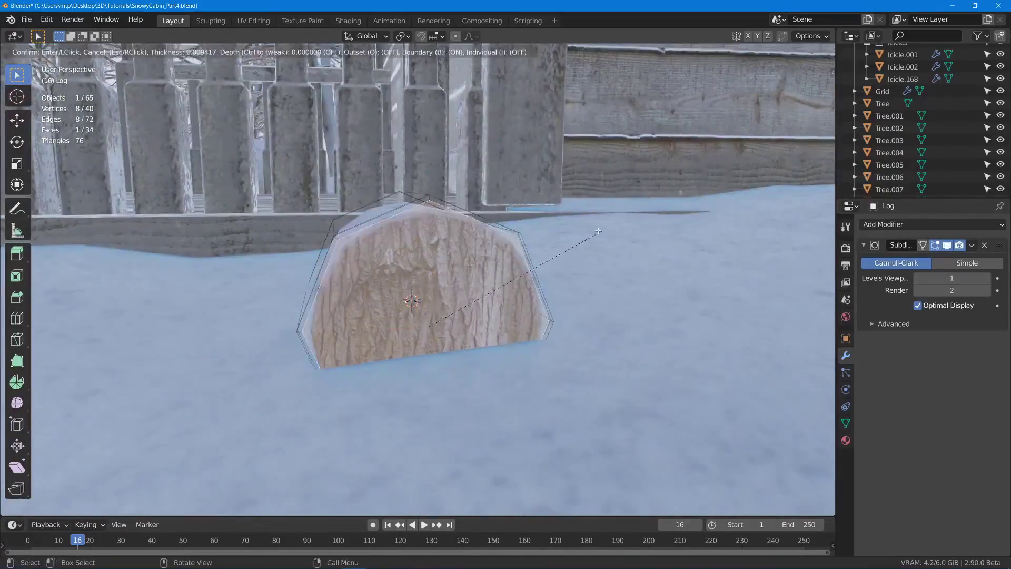
{"action": "left_click", "coordinate": [592, 232]}
{"action": "middle_click_drag", "start_coordinate": [518, 263], "coordinate": [316, 267]}
{"action": "left_click", "coordinate": [317, 267]}
{"action": "key", "text": "i"}
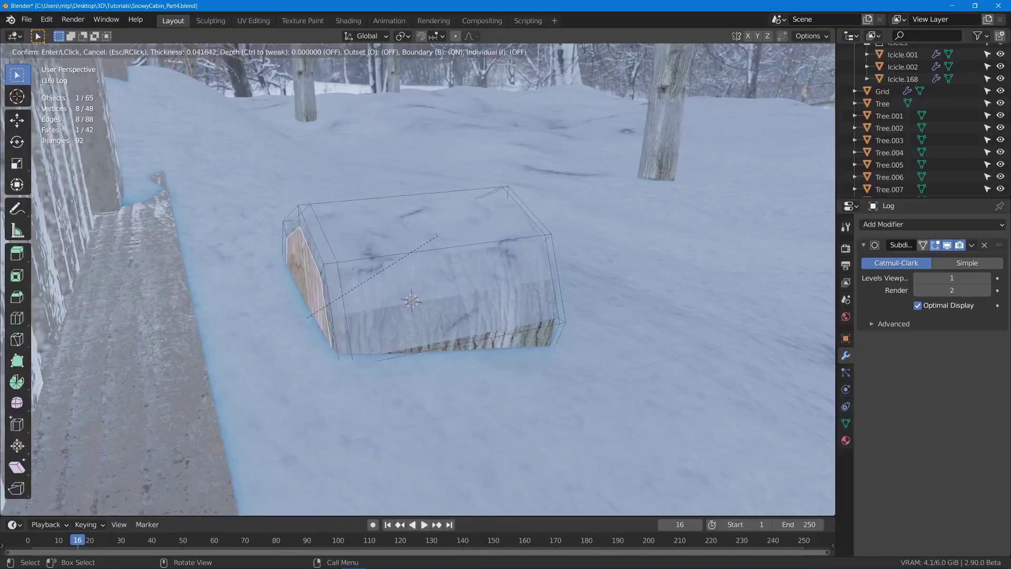
{"action": "left_click", "coordinate": [458, 248]}
Create a second material named WoodEnd in a new slot and assign it to both inset end faces.
{"action": "middle_click_drag", "start_coordinate": [458, 248], "coordinate": [505, 276]}
{"action": "left_click", "coordinate": [494, 273], "text": "shift"}
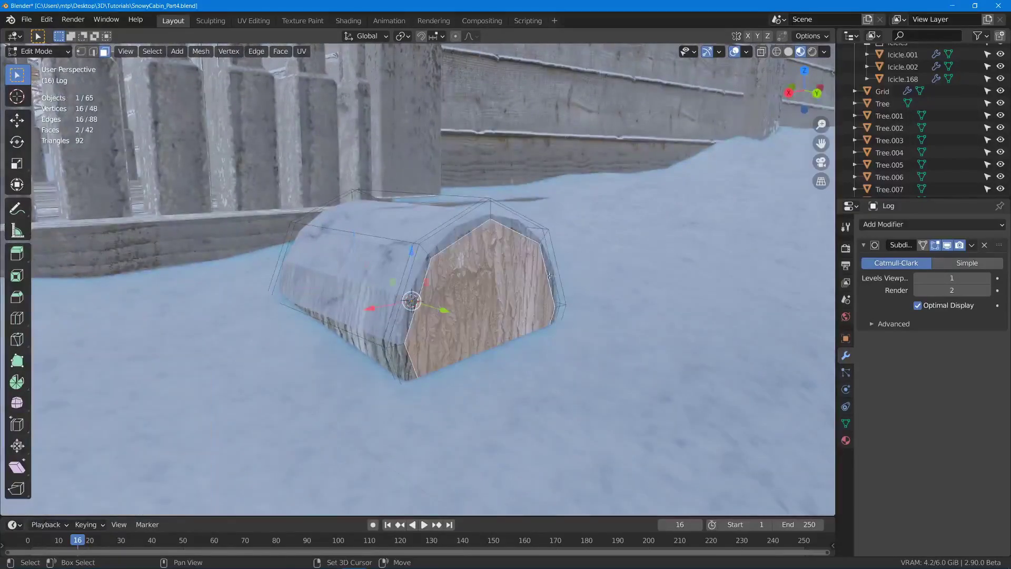
{"action": "left_click", "coordinate": [846, 440]}
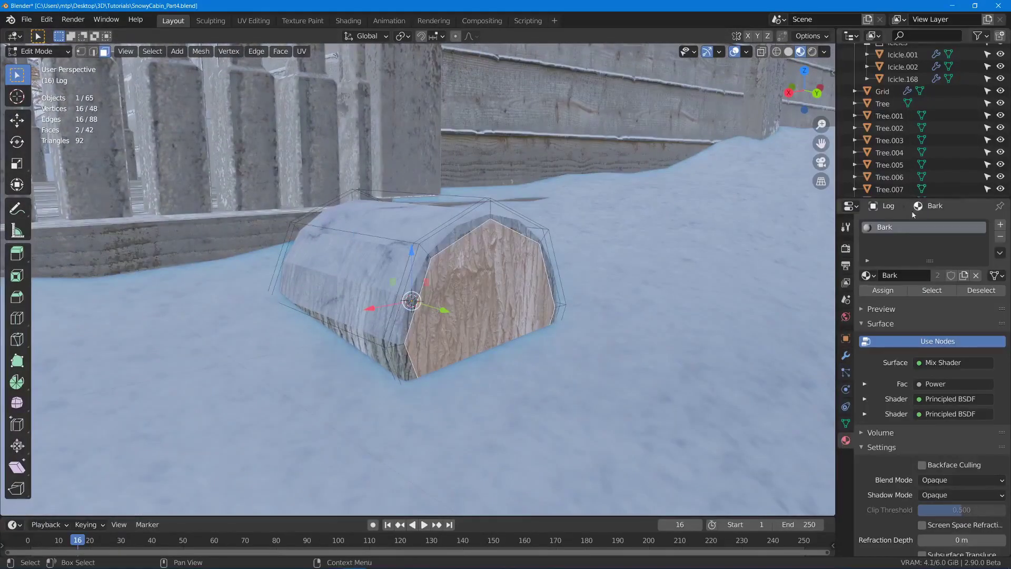
{"action": "left_click", "coordinate": [999, 225]}
{"action": "left_click", "coordinate": [896, 301]}
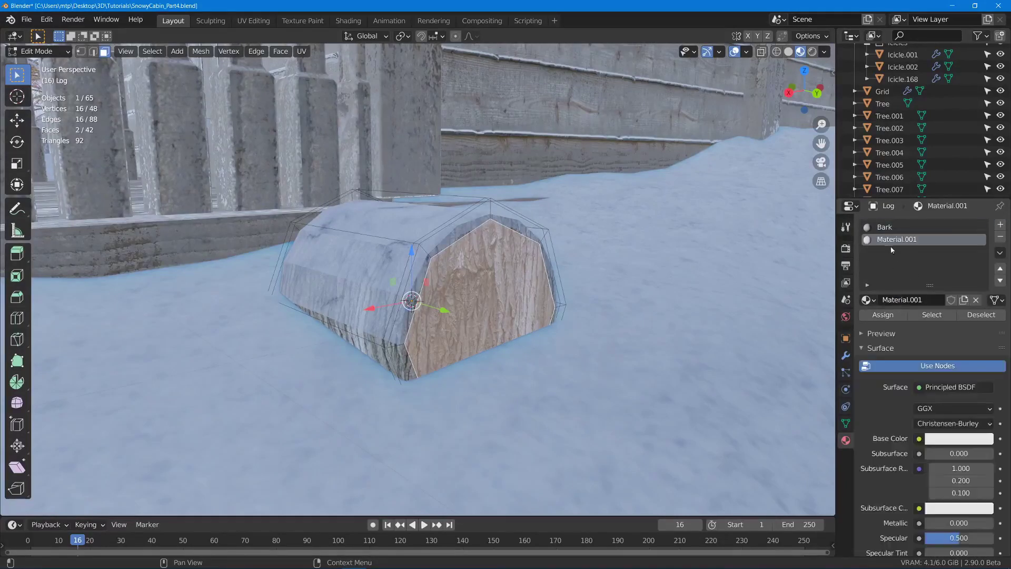
{"action": "double_click", "coordinate": [894, 242]}
{"action": "type", "text": "WoodEnd"}
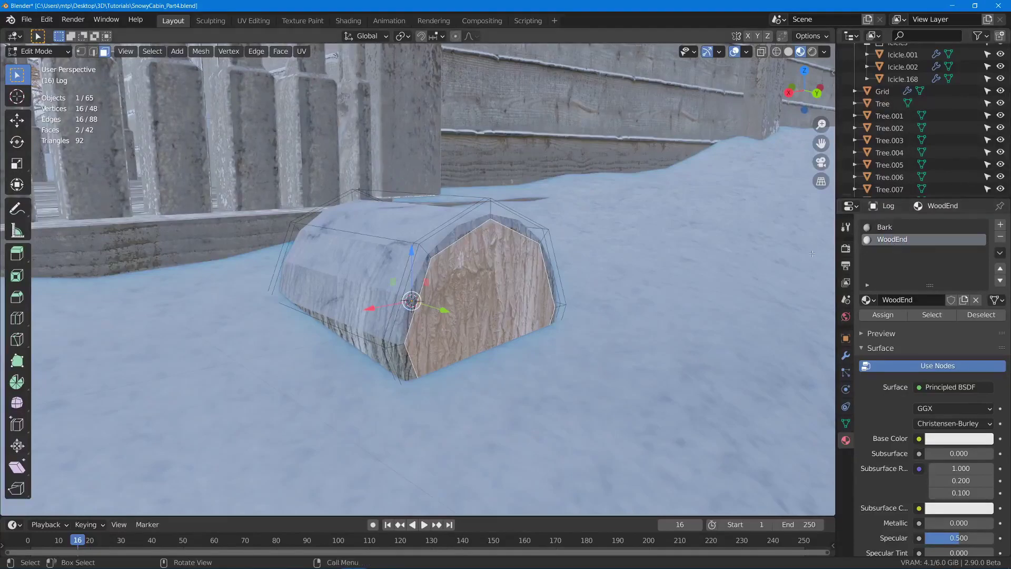
{"action": "left_click", "coordinate": [883, 314]}
Expand the selection by one ring of faces at both ends, assign WoodEnd to it, and return to Object Mode.
{"action": "middle_click_drag", "start_coordinate": [543, 284], "coordinate": [484, 269]}
{"action": "scroll", "coordinate": [476, 269], "scroll_direction": "up", "scroll_amount": 4}
{"action": "key", "text": "ctrl+KP_Add"}
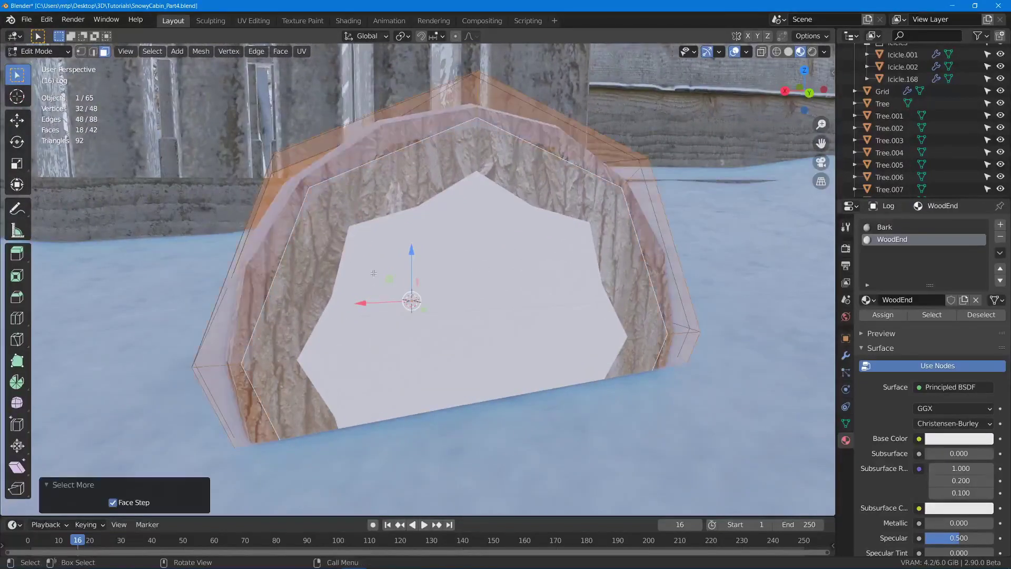
{"action": "left_click", "coordinate": [161, 53]}
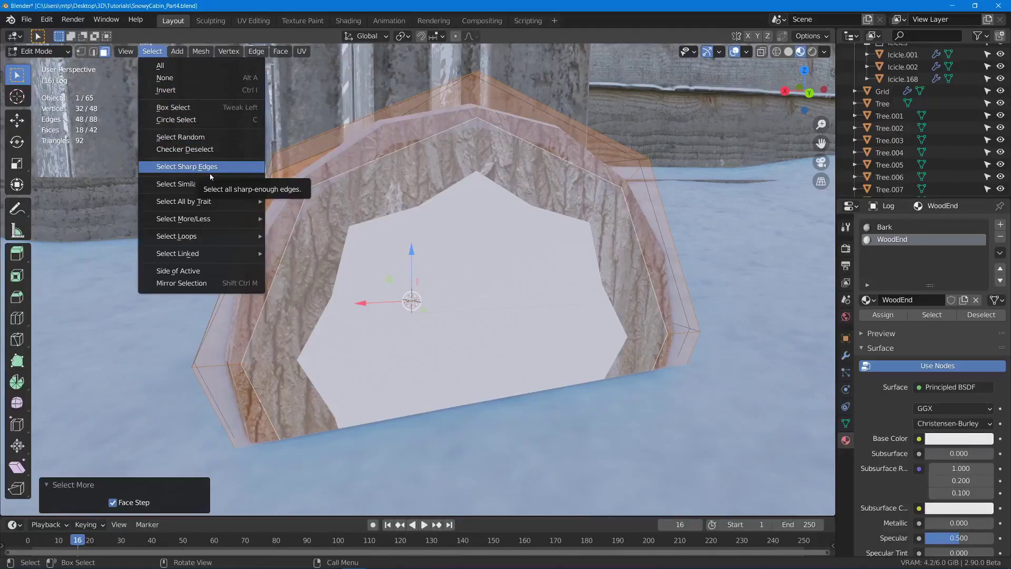
{"action": "mouse_move", "coordinate": [192, 224]}
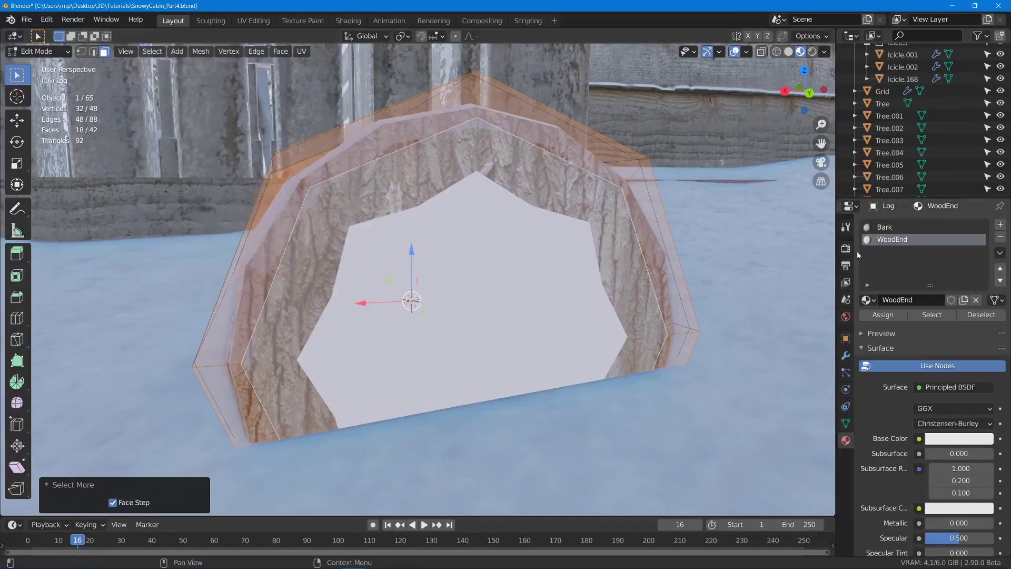
{"action": "left_click", "coordinate": [882, 314]}
{"action": "key", "text": "Tab"}
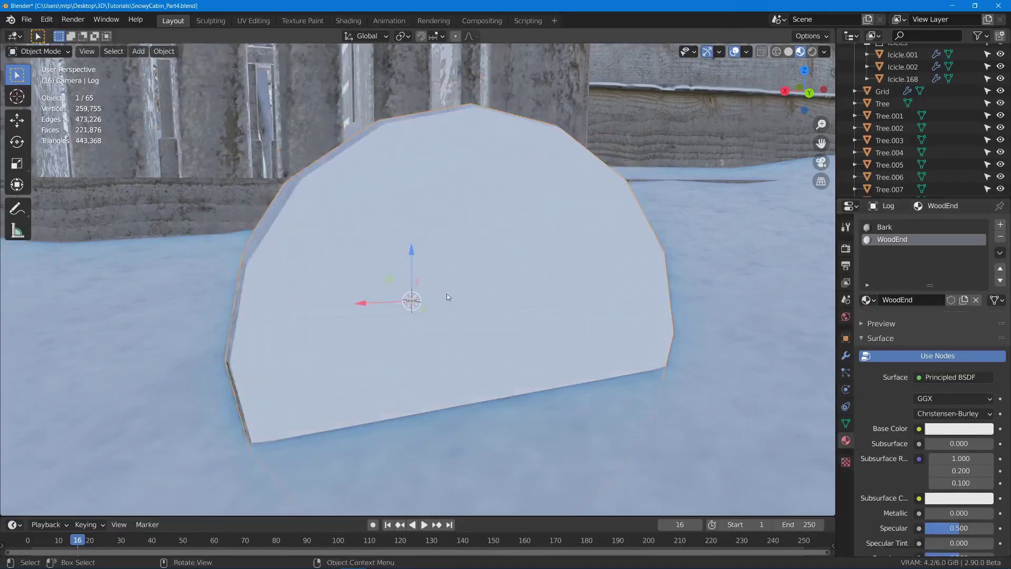
Set the log's Subdivision viewport level to 2 and shade the log smooth.
{"action": "middle_click_drag", "start_coordinate": [447, 292], "coordinate": [526, 313]}
{"action": "left_click", "coordinate": [845, 356]}
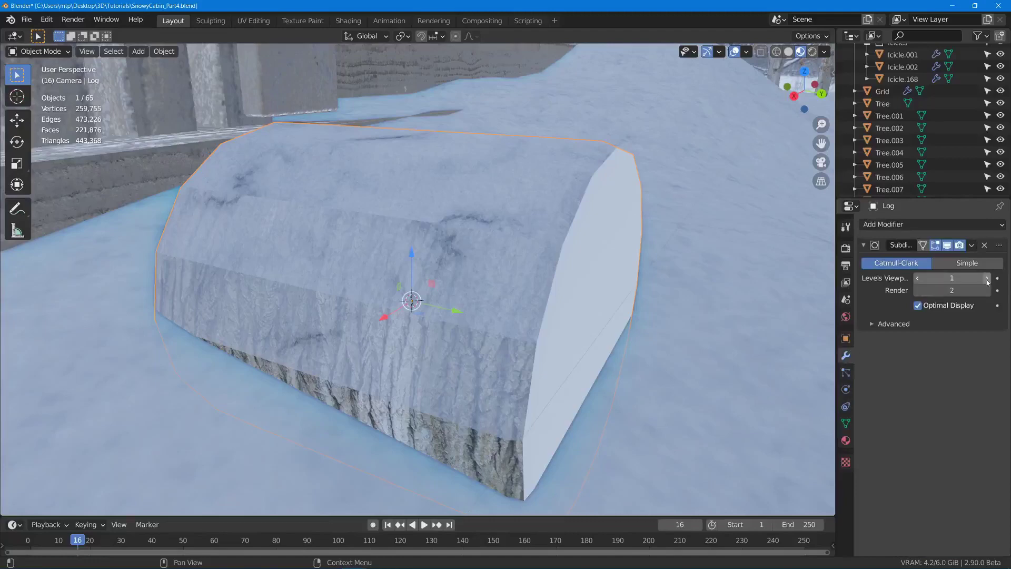
{"action": "left_click", "coordinate": [988, 279]}
{"action": "middle_click_drag", "start_coordinate": [633, 283], "coordinate": [469, 339]}
{"action": "right_click", "coordinate": [515, 237]}
{"action": "left_click", "coordinate": [516, 238]}
Select the log's entire mesh in Edit Mode.
{"action": "key", "text": "Tab"}
{"action": "key", "text": "a"}
{"action": "key", "text": "s"}
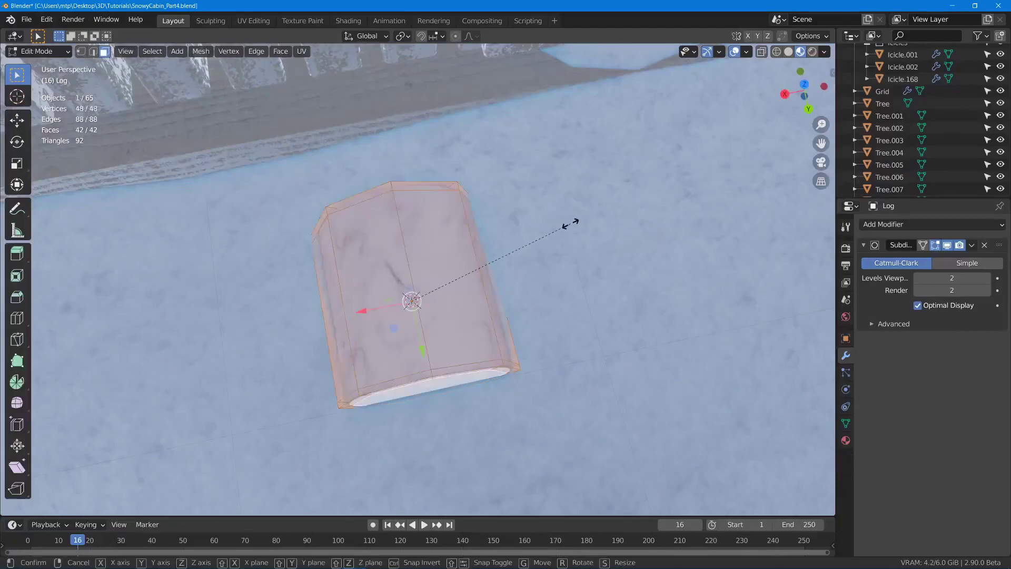
{"action": "key", "text": "y"}
{"action": "right_click", "coordinate": [558, 234]}
Scale the log mesh by about 0.588 on X and Z, excluding Y, and return to Object Mode.
{"action": "middle_click_drag", "start_coordinate": [652, 279], "coordinate": [653, 245]}
{"action": "key", "text": "s"}
{"action": "key", "text": "shift+y"}
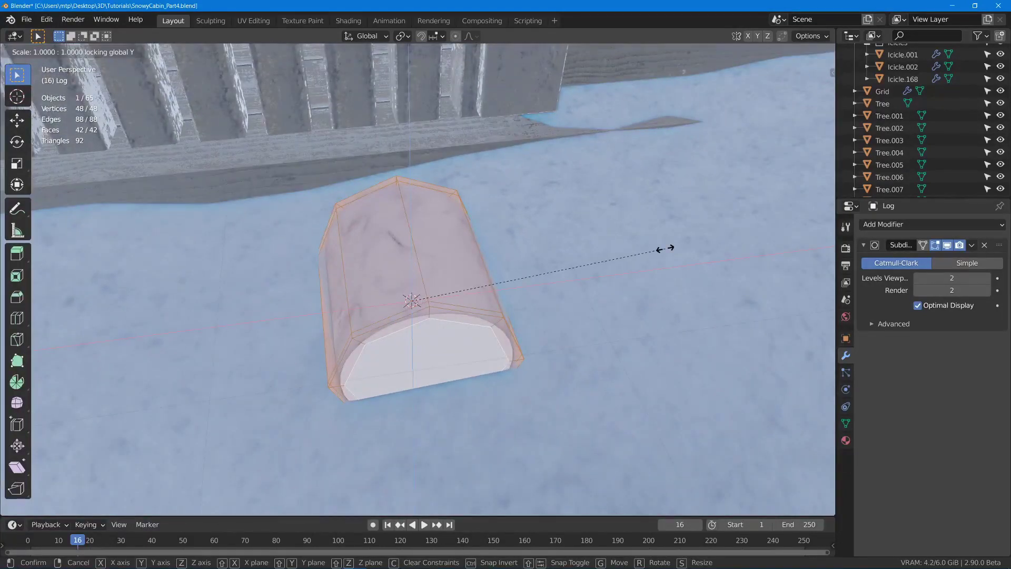
{"action": "left_click", "coordinate": [573, 285]}
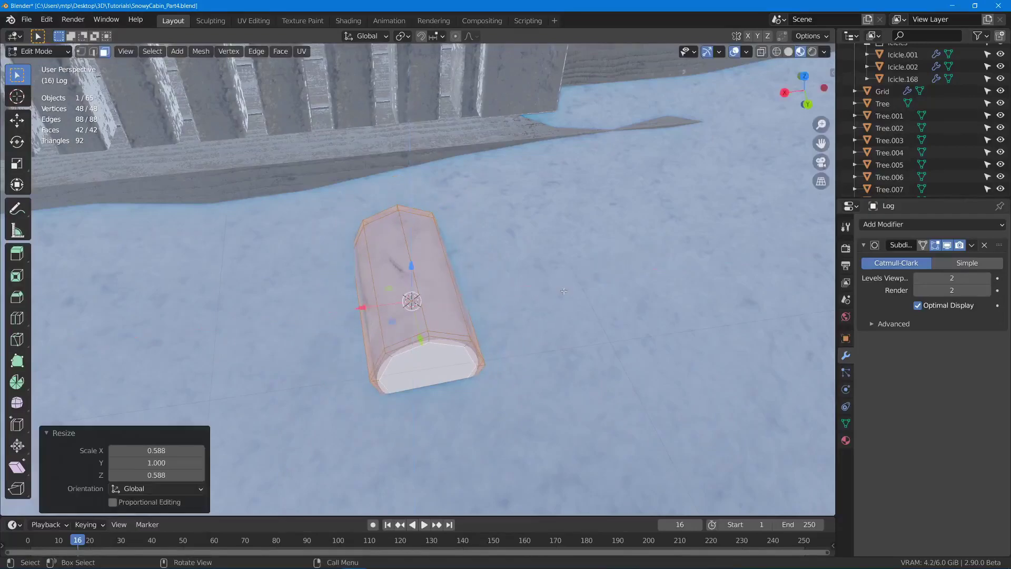
{"action": "key", "text": "Tab"}
In the Shading workspace, add an Image Texture node beside the Principled BSDF in the WoodEnd material.
{"action": "middle_click_drag", "start_coordinate": [573, 285], "coordinate": [485, 290]}
{"action": "scroll", "coordinate": [486, 290], "scroll_direction": "up", "scroll_amount": 5}
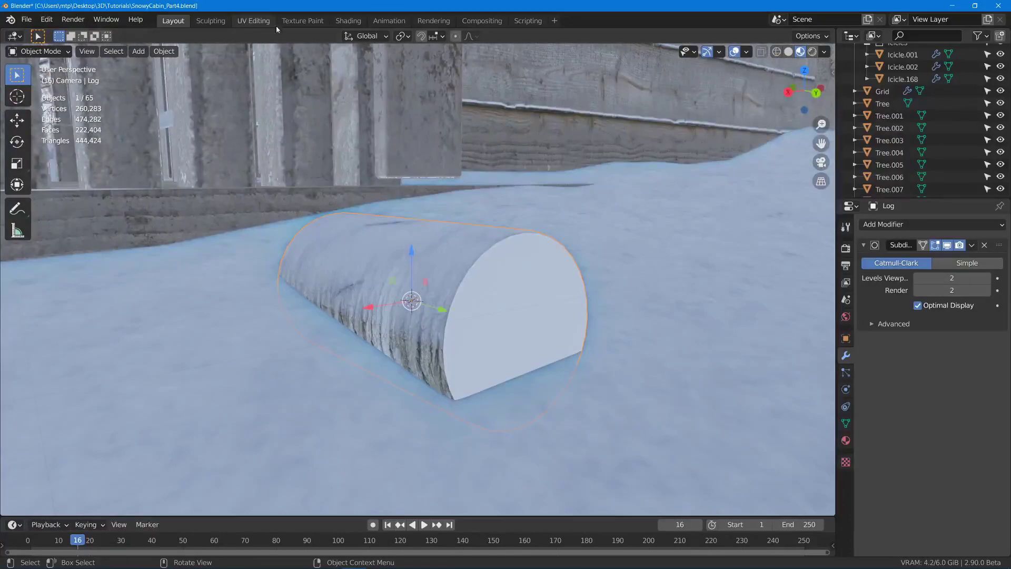
{"action": "left_click", "coordinate": [350, 21]}
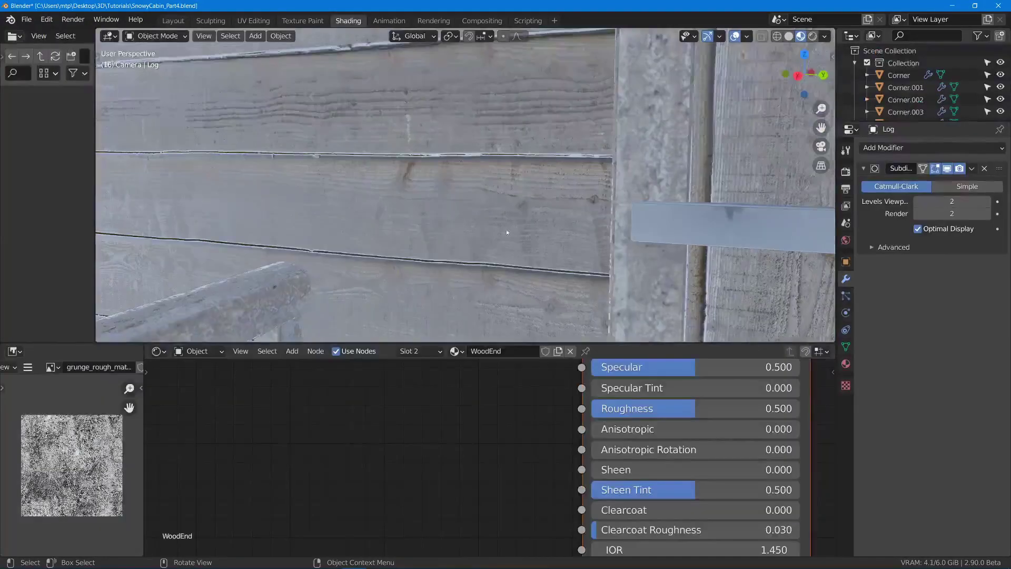
{"action": "scroll", "coordinate": [417, 460], "scroll_direction": "down", "scroll_amount": 6}
{"action": "scroll", "coordinate": [445, 421], "scroll_direction": "up", "scroll_amount": 3}
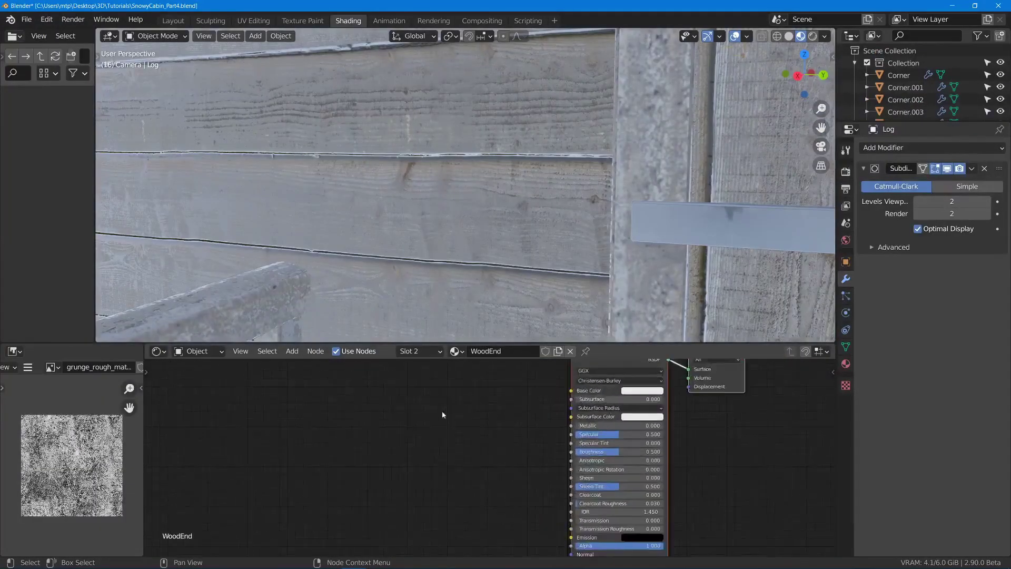
{"action": "key", "text": "shift+a"}
{"action": "left_click", "coordinate": [428, 413]}
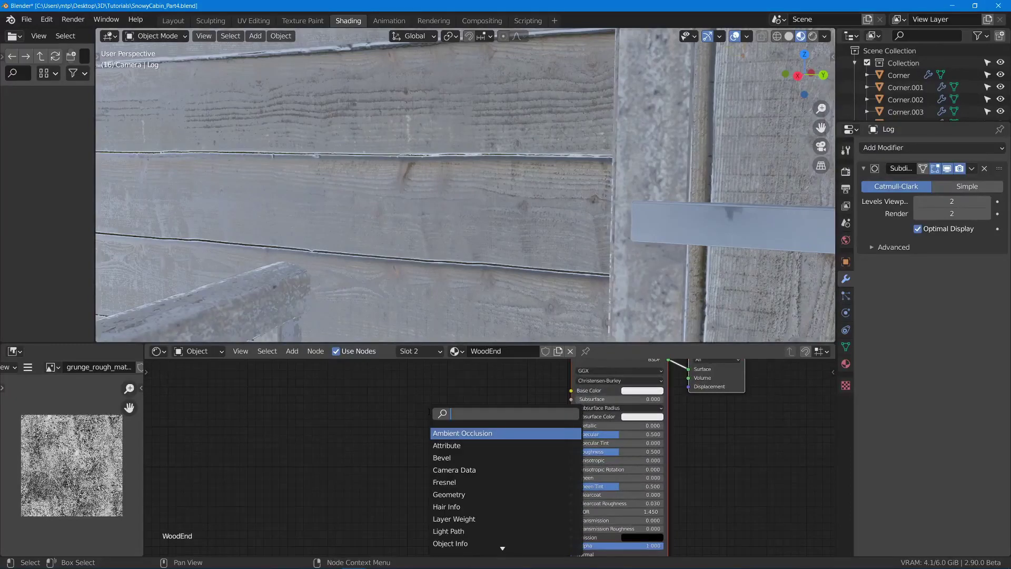
{"action": "type", "text": "image"}
{"action": "key", "text": "Return"}
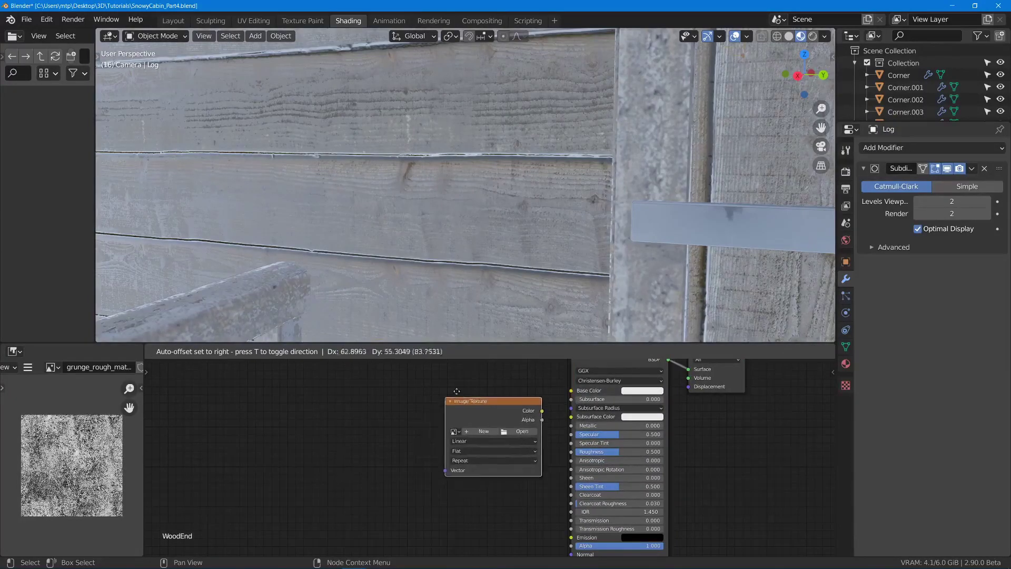
{"action": "left_click", "coordinate": [522, 429]}
Load TexturesCom_WoodEnds0022_1_M.jpg into the image node and connect its Color output to the shader's Base Color.
{"action": "left_click", "coordinate": [523, 426]}
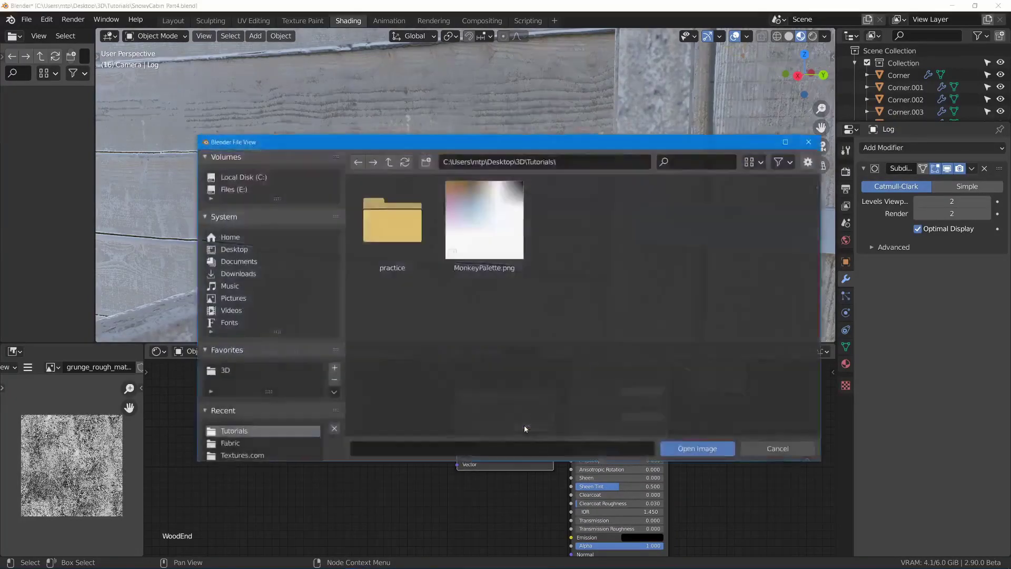
{"action": "left_click", "coordinate": [700, 447]}
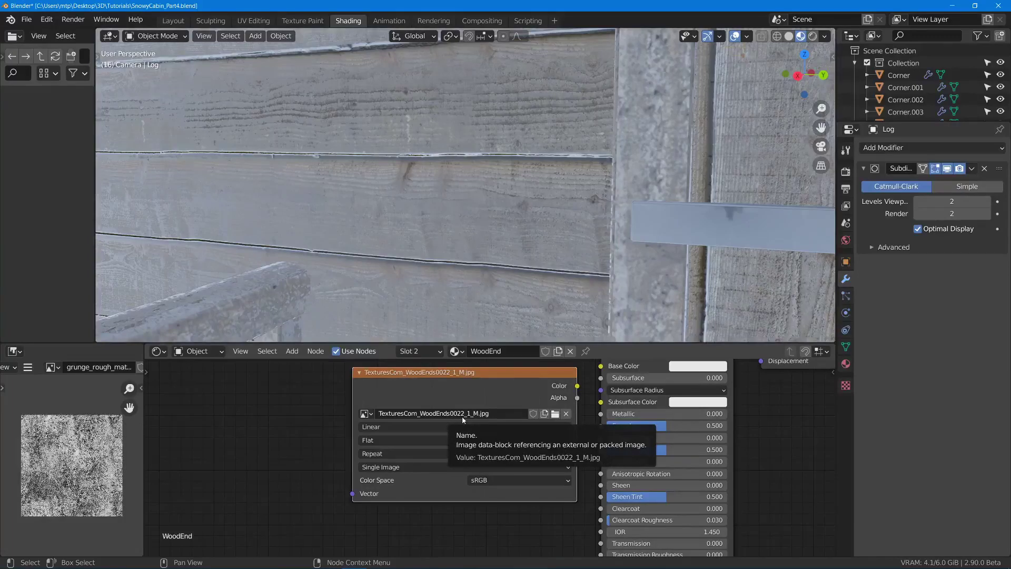
{"action": "scroll", "coordinate": [462, 415], "scroll_direction": "down", "scroll_amount": 4}
{"action": "scroll", "coordinate": [462, 194], "scroll_direction": "down", "scroll_amount": 1}
{"action": "scroll", "coordinate": [462, 193], "scroll_direction": "down", "scroll_amount": 10}
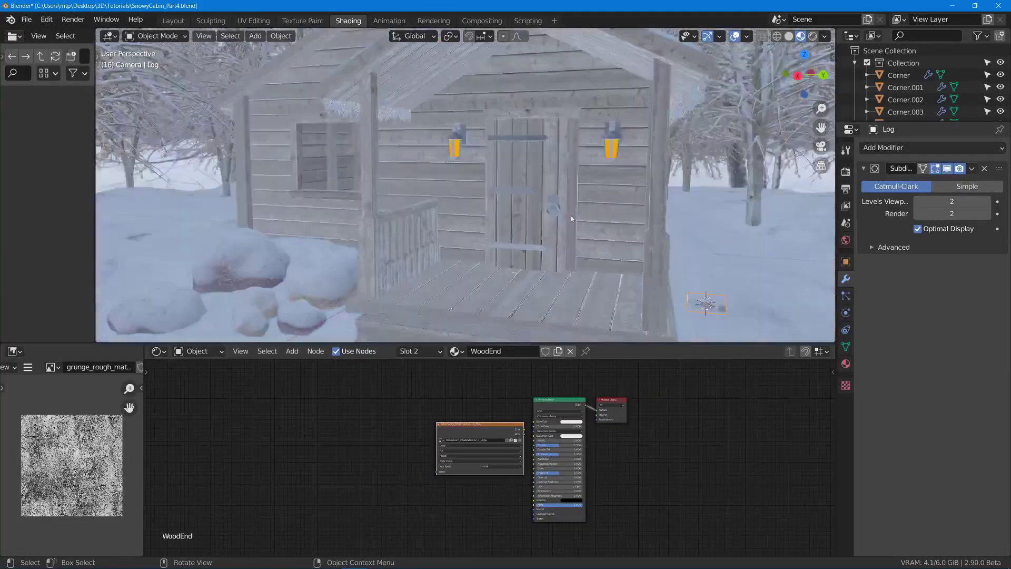
{"action": "middle_click_drag", "start_coordinate": [574, 214], "coordinate": [526, 210]}
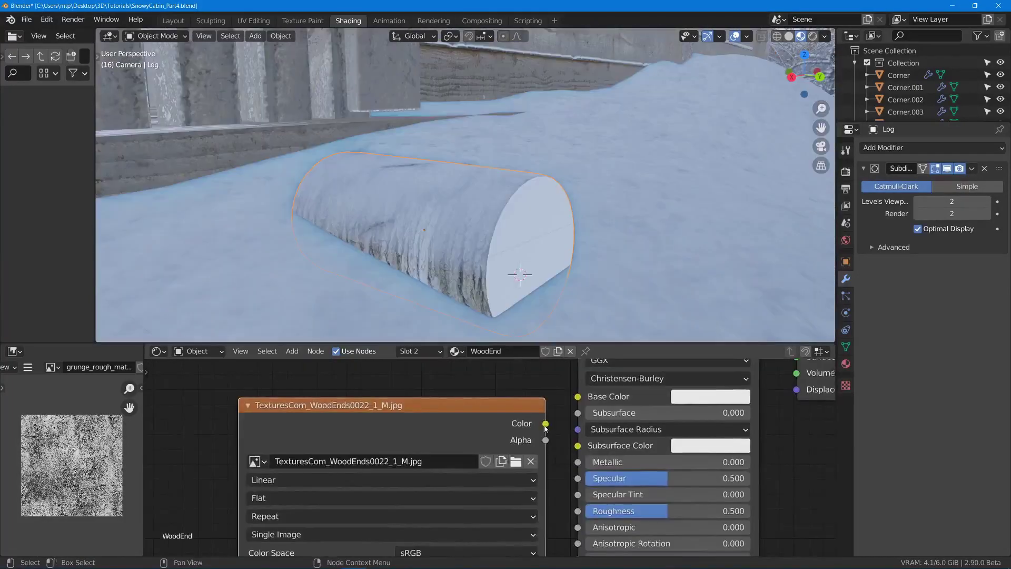
{"action": "left_click_drag", "start_coordinate": [546, 423], "coordinate": [577, 396]}
{"action": "middle_click_drag", "start_coordinate": [548, 326], "coordinate": [413, 212]}
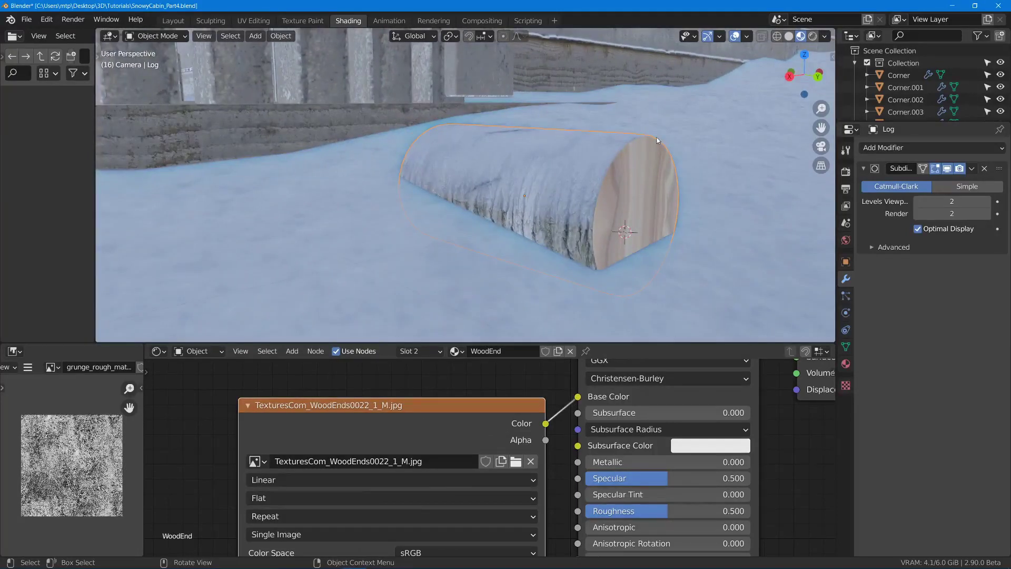
In the UV Editing workspace, select only the log faces that use the WoodEnd material.
{"action": "left_click", "coordinate": [266, 21]}
{"action": "scroll", "coordinate": [607, 254], "scroll_direction": "up", "scroll_amount": 12}
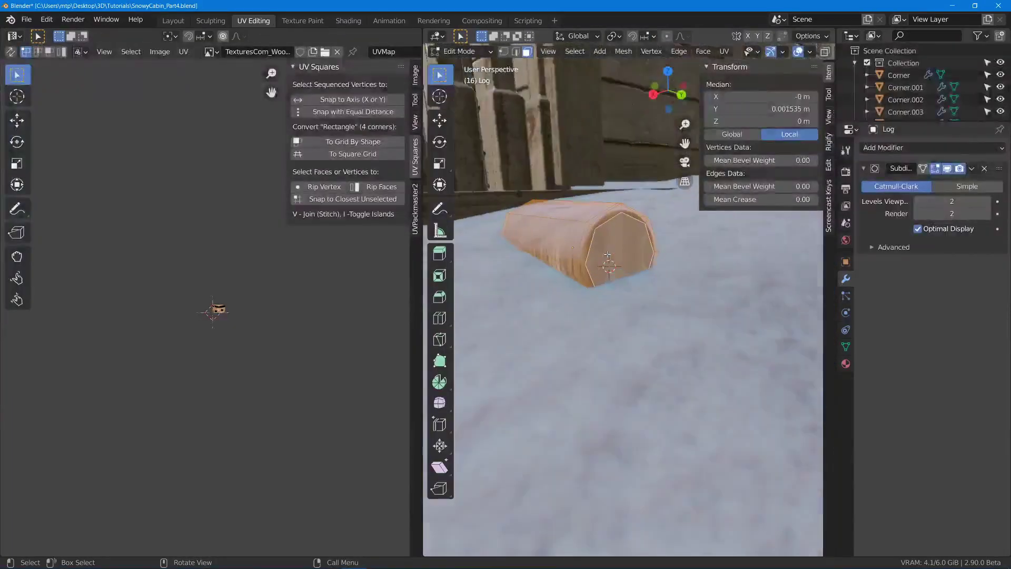
{"action": "key", "text": "alt+a"}
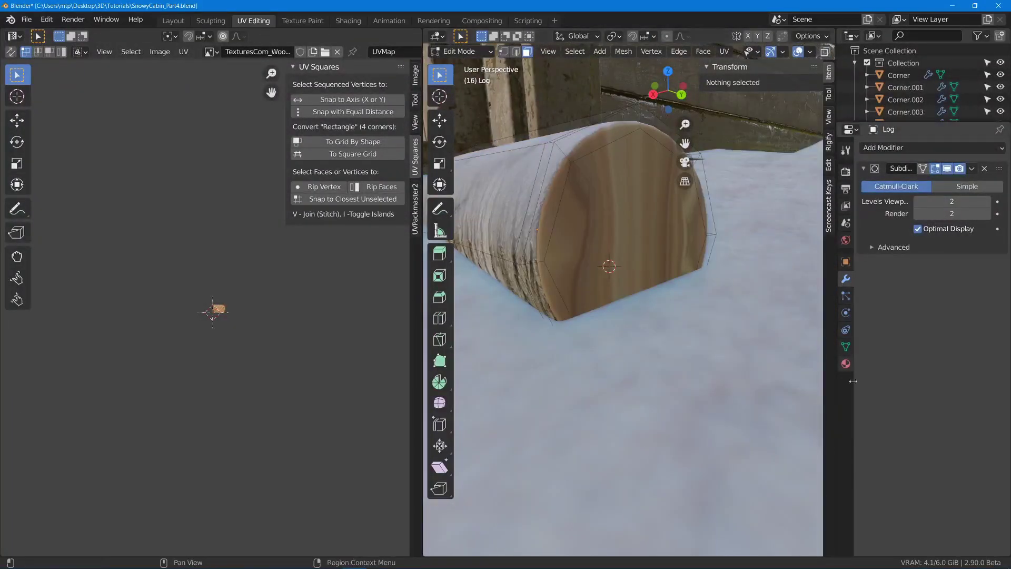
{"action": "left_click", "coordinate": [846, 363]}
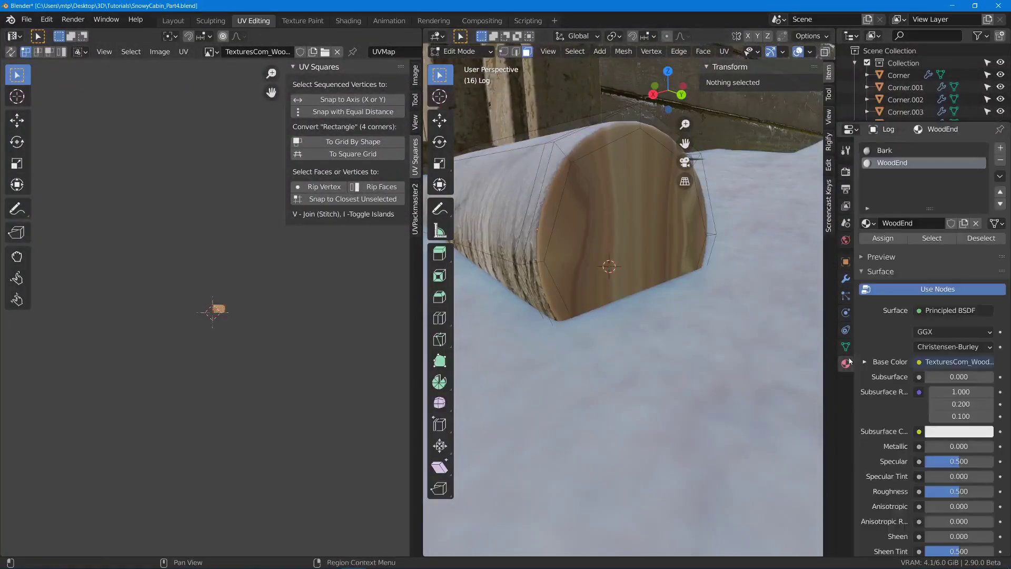
{"action": "left_click", "coordinate": [931, 238]}
{"action": "scroll", "coordinate": [181, 308], "scroll_direction": "up", "scroll_amount": 10}
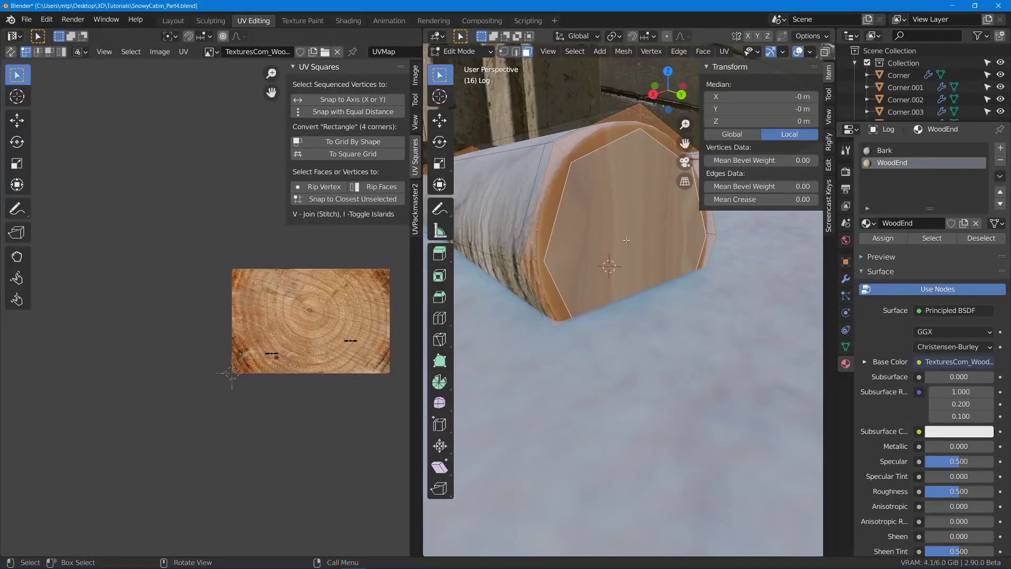
Unwrap the selected end faces with Project From View, using the front orthographic view in wireframe.
{"action": "key", "text": "KP_1"}
{"action": "key", "text": "z"}
{"action": "left_click", "coordinate": [562, 236]}
{"action": "scroll", "coordinate": [562, 235], "scroll_direction": "down", "scroll_amount": 3}
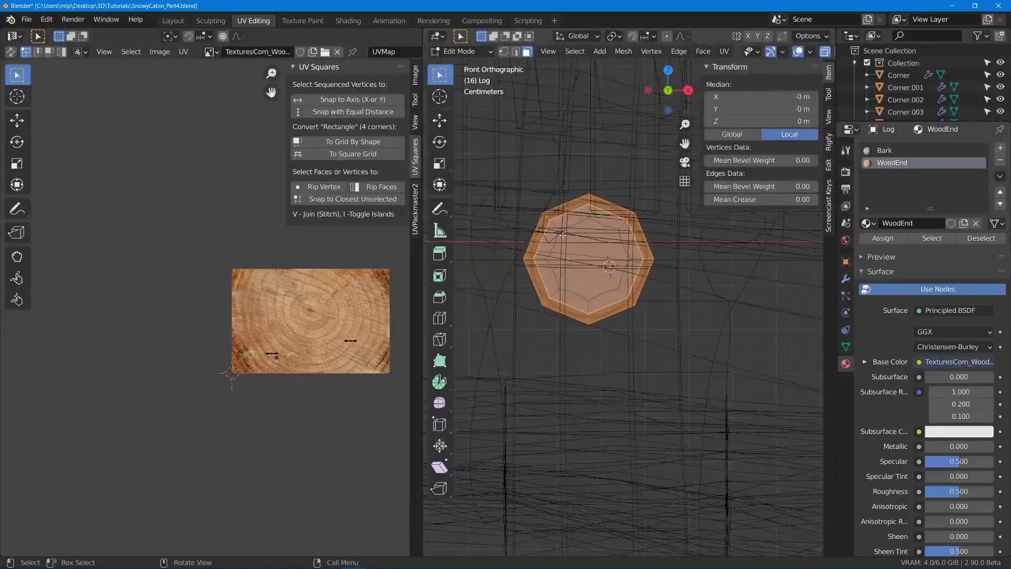
{"action": "key", "text": "KP_3"}
{"action": "key", "text": "KP_1"}
{"action": "key", "text": "grave"}
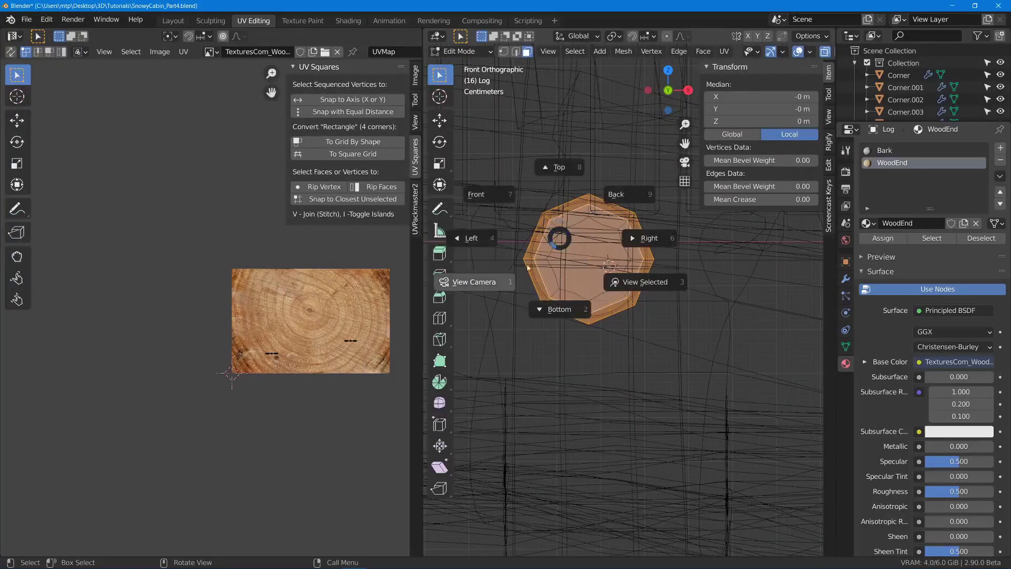
{"action": "left_click", "coordinate": [476, 243]}
{"action": "key", "text": "grave"}
{"action": "left_click", "coordinate": [568, 241]}
{"action": "key", "text": "grave"}
{"action": "left_click", "coordinate": [613, 239]}
{"action": "key", "text": "grave"}
{"action": "left_click", "coordinate": [478, 170]}
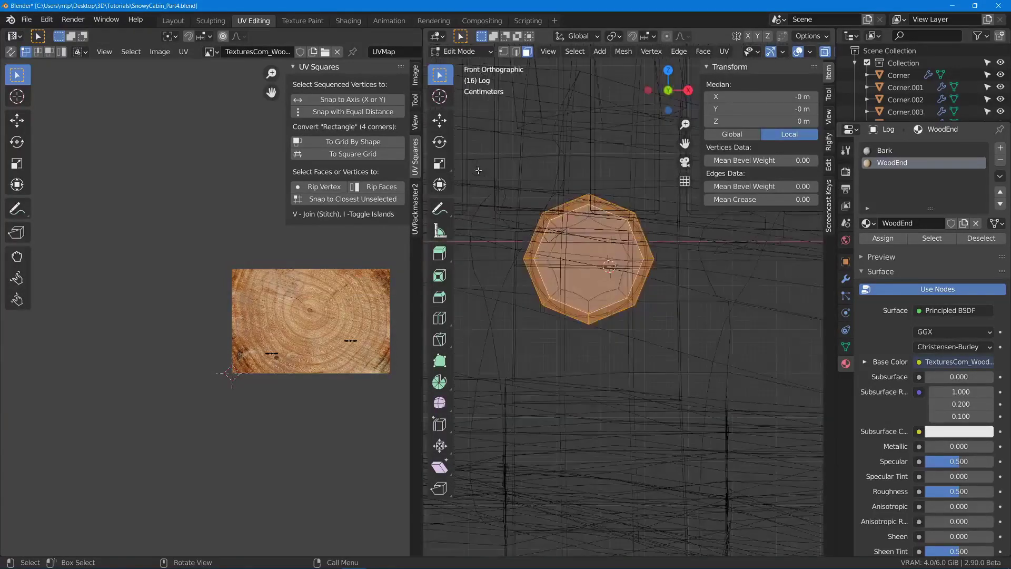
{"action": "key", "text": "u"}
{"action": "left_click", "coordinate": [608, 257]}
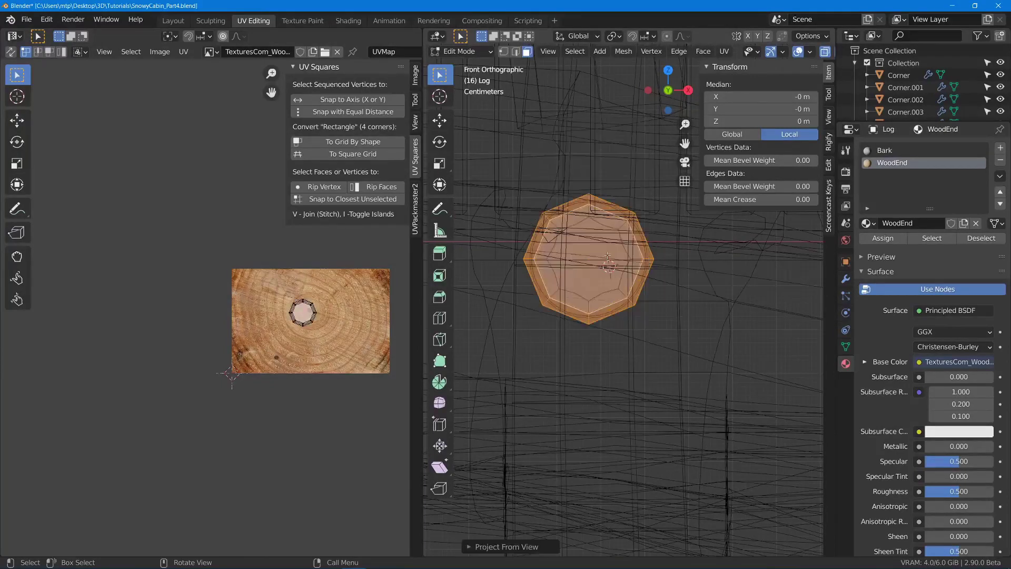
Return the viewport to Material Preview and scale up all the end-face UVs over the wood texture.
{"action": "scroll", "coordinate": [304, 297], "scroll_direction": "up", "scroll_amount": 5}
{"action": "key", "text": "z"}
{"action": "left_click", "coordinate": [756, 295]}
{"action": "middle_click_drag", "start_coordinate": [756, 295], "coordinate": [700, 289]}
{"action": "scroll", "coordinate": [700, 289], "scroll_direction": "down", "scroll_amount": 4}
{"action": "key", "text": "z"}
{"action": "left_click", "coordinate": [693, 411]}
{"action": "middle_click_drag", "start_coordinate": [611, 373], "coordinate": [548, 326]}
{"action": "scroll", "coordinate": [548, 327], "scroll_direction": "up", "scroll_amount": 2}
{"action": "middle_click_drag", "start_coordinate": [496, 277], "coordinate": [496, 329], "text": "shift"}
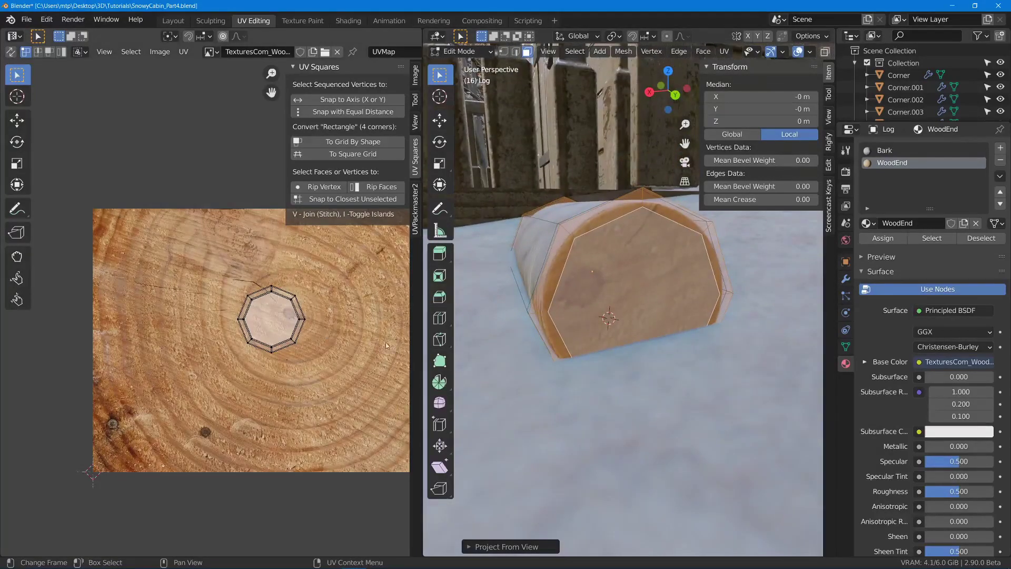
{"action": "key", "text": "a"}
{"action": "middle_click_drag", "start_coordinate": [293, 301], "coordinate": [224, 300]}
{"action": "key", "text": "s"}
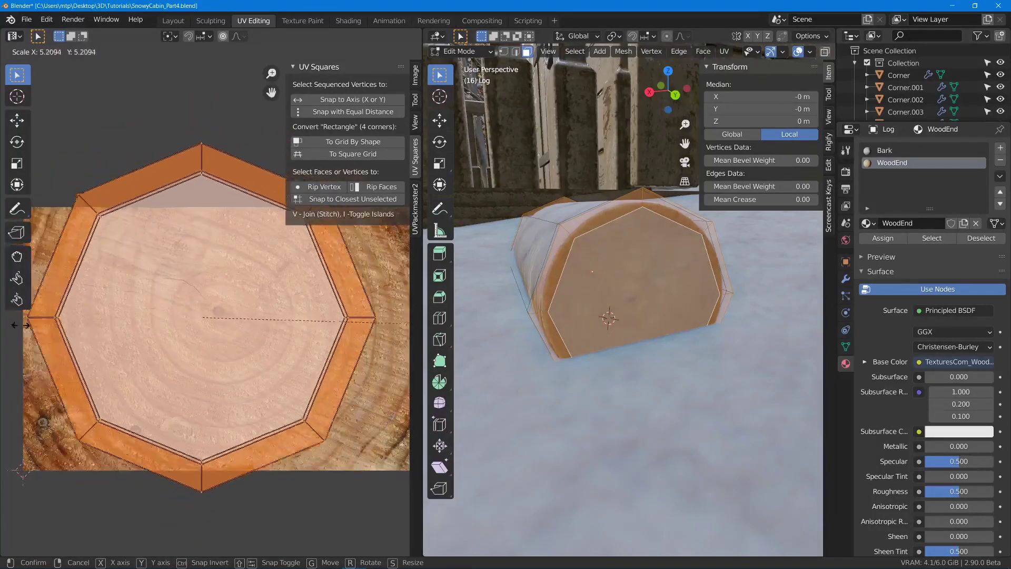
{"action": "left_click", "coordinate": [363, 321]}
Move the end-face UVs to center them on the growth rings, and return to Object Mode.
{"action": "key", "text": "g"}
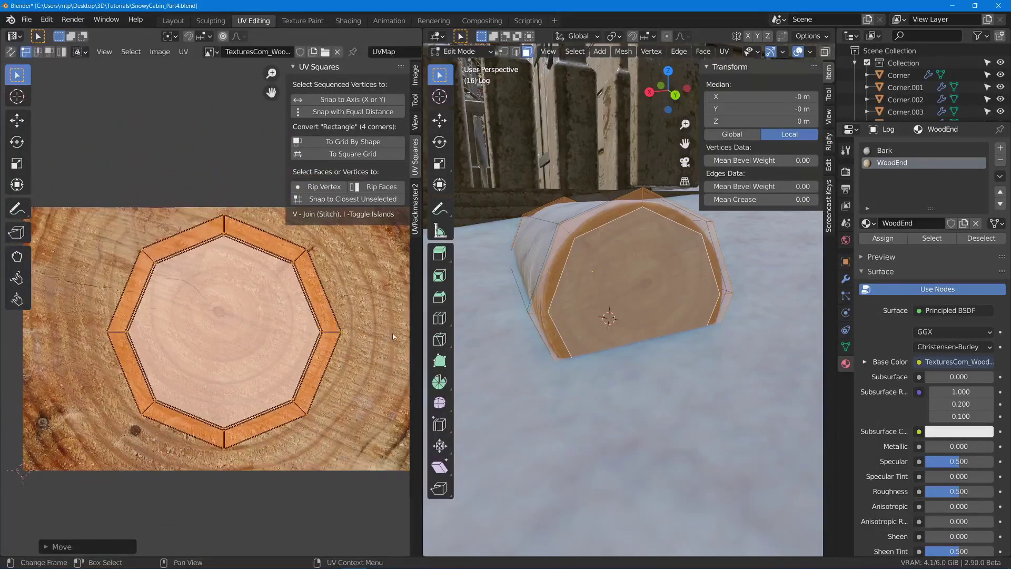
{"action": "left_click", "coordinate": [377, 319]}
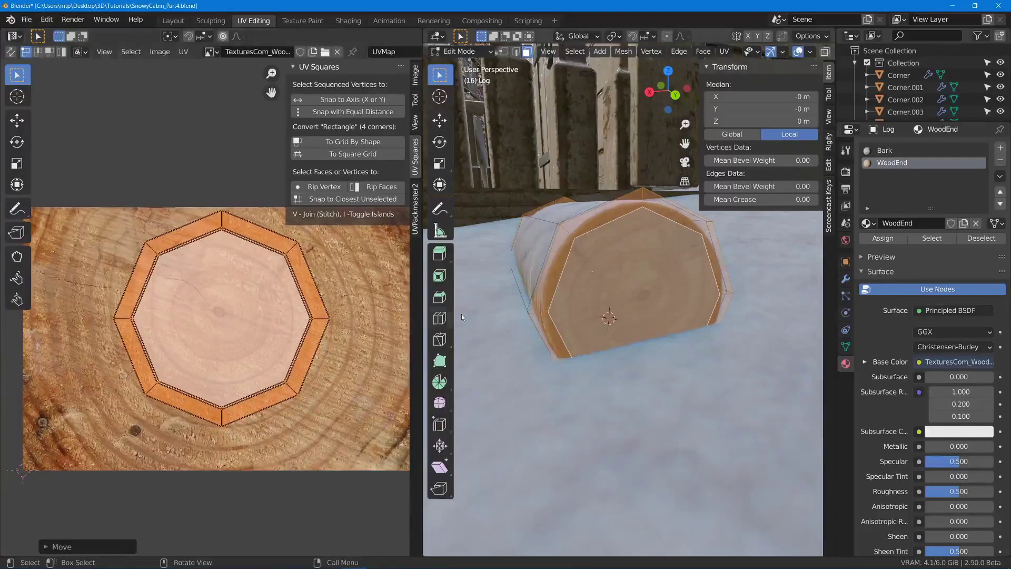
{"action": "key", "text": "Tab"}
{"action": "middle_click_drag", "start_coordinate": [668, 318], "coordinate": [629, 307]}
{"action": "scroll", "coordinate": [581, 319], "scroll_direction": "down", "scroll_amount": 2}
{"action": "key", "text": "Tab"}
{"action": "key", "text": "g"}
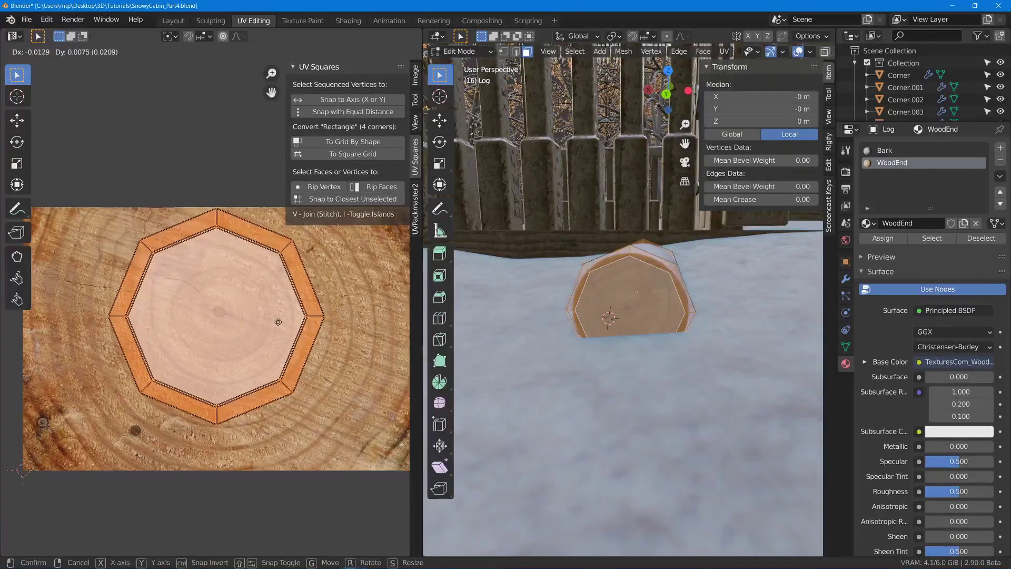
{"action": "left_click", "coordinate": [280, 322]}
{"action": "key", "text": "Tab"}
{"action": "middle_click_drag", "start_coordinate": [691, 356], "coordinate": [811, 349]}
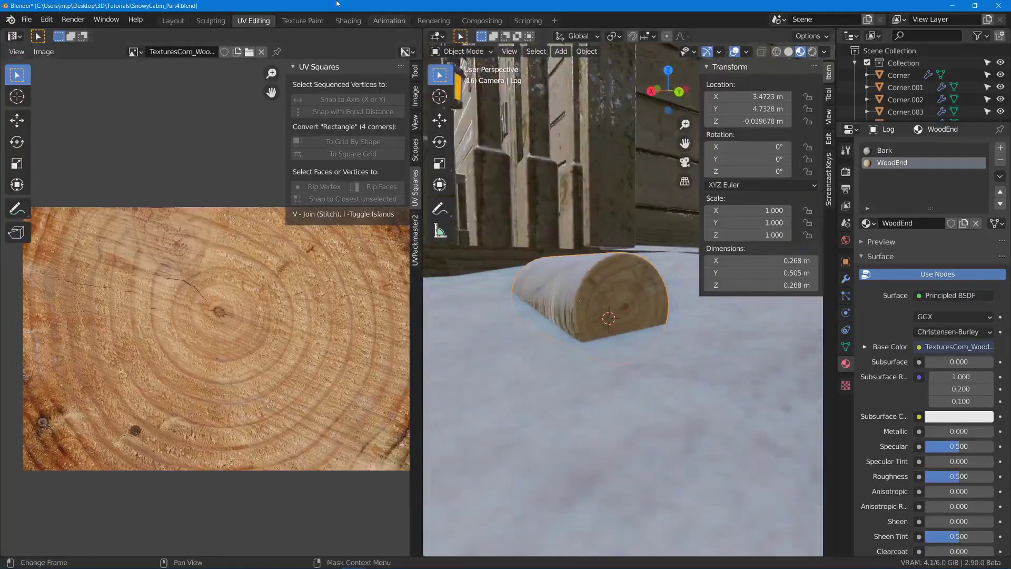
In the Layout workspace, add a Displace modifier with the HighFreq texture to the log.
{"action": "left_click", "coordinate": [177, 21]}
{"action": "middle_click_drag", "start_coordinate": [314, 237], "coordinate": [467, 311]}
{"action": "middle_click_drag", "start_coordinate": [678, 373], "coordinate": [687, 359]}
{"action": "left_click", "coordinate": [876, 228]}
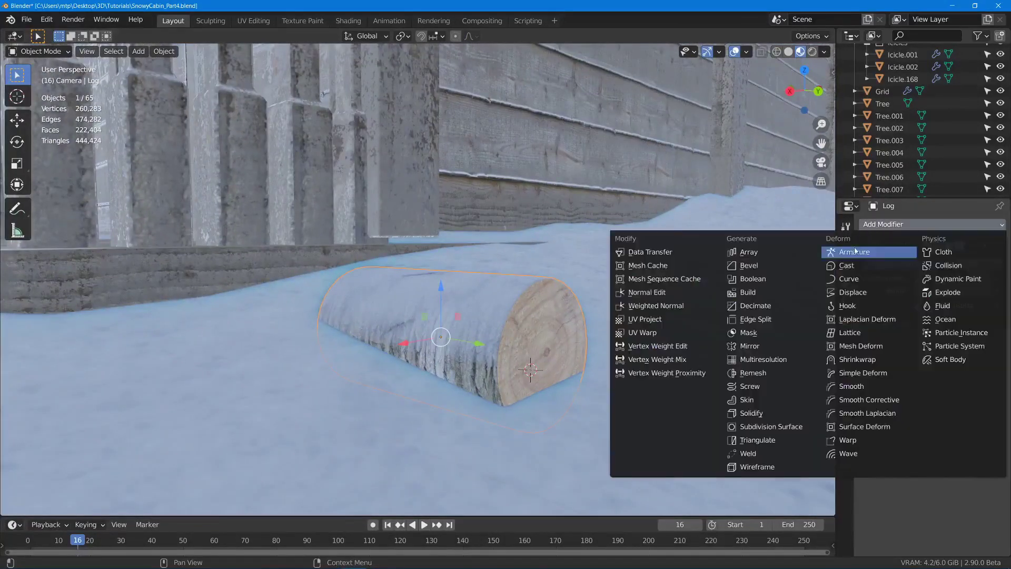
{"action": "left_click", "coordinate": [852, 291]}
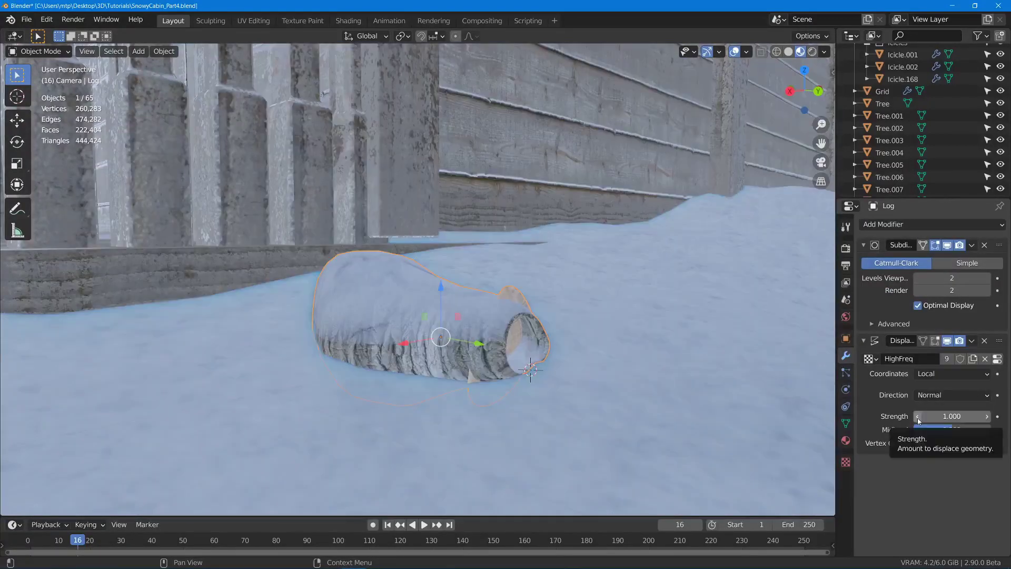
Reduce the Displace modifier's Strength to 0.1 and set its Midlevel to 0.
{"action": "left_click", "coordinate": [918, 417]}
{"action": "left_click", "coordinate": [918, 417]}
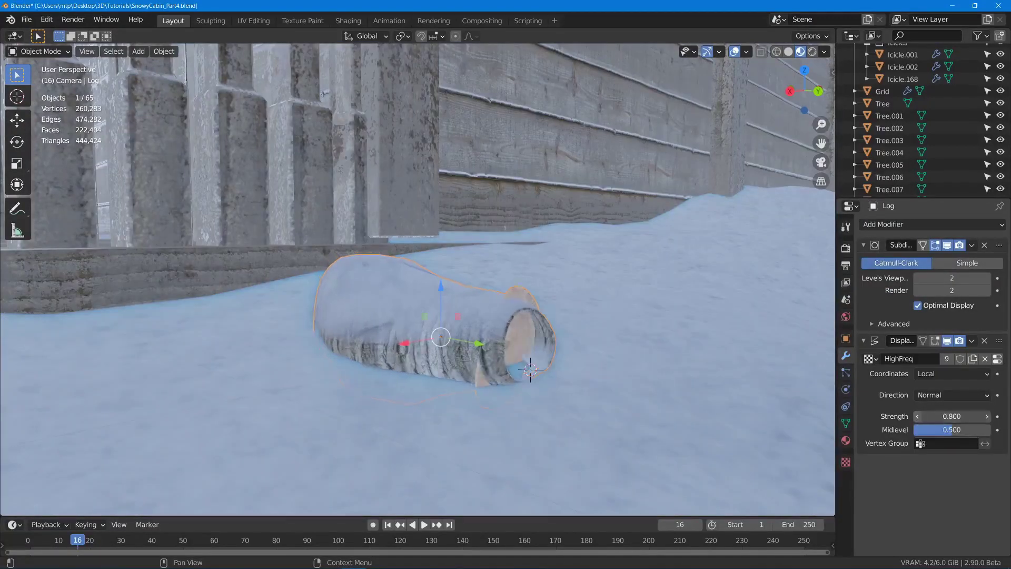
{"action": "left_click", "coordinate": [918, 417]}
{"action": "left_click", "coordinate": [918, 417]}
{"action": "left_click", "coordinate": [918, 417]}
{"action": "left_click", "coordinate": [918, 417]}
{"action": "left_click", "coordinate": [918, 417]}
{"action": "left_click", "coordinate": [918, 417]}
{"action": "left_click", "coordinate": [918, 417]}
{"action": "left_click_drag", "start_coordinate": [951, 429], "coordinate": [915, 429]}
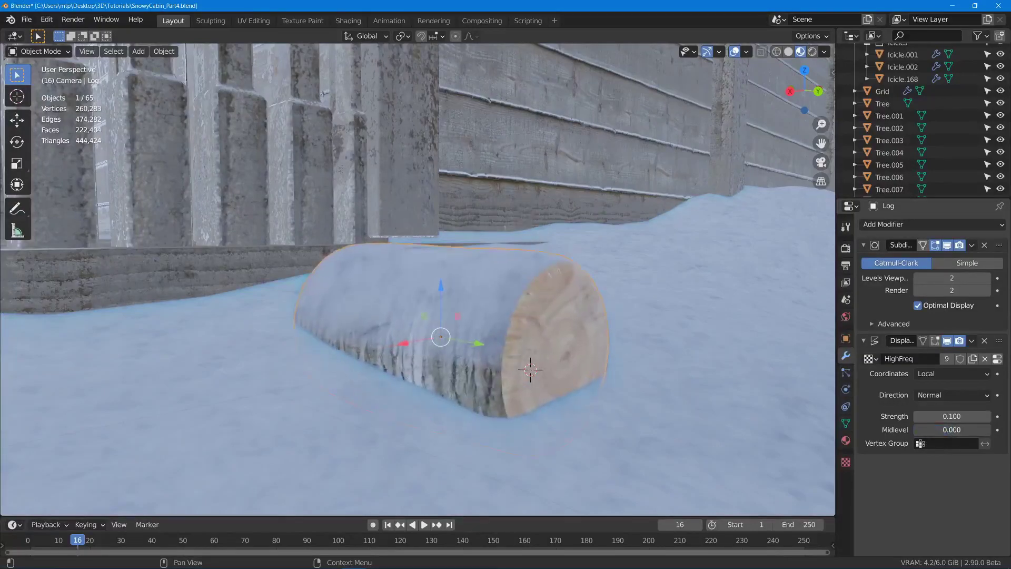
Set the Displace modifier's Strength to 0.05.
{"action": "middle_click_drag", "start_coordinate": [727, 323], "coordinate": [458, 363]}
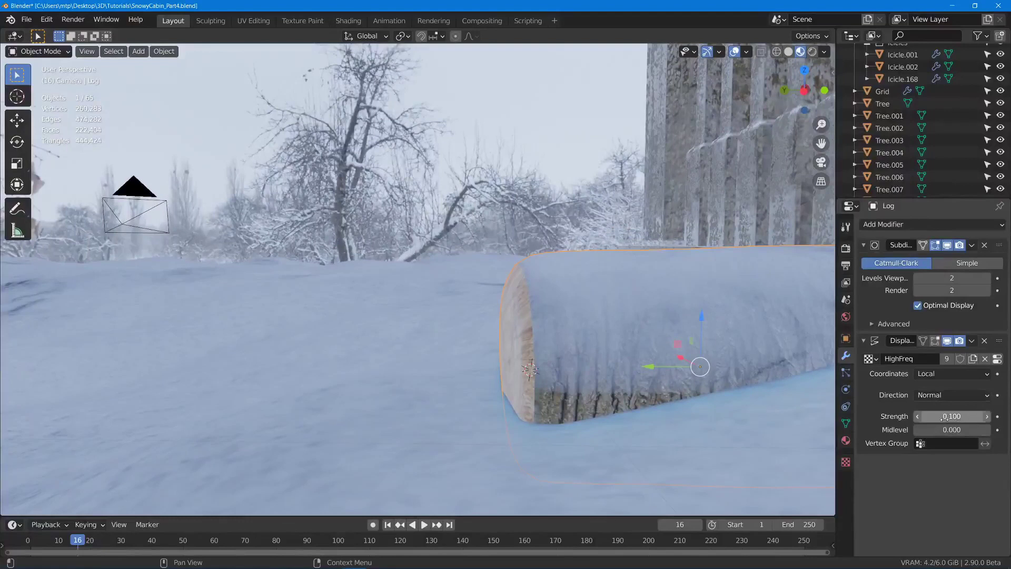
{"action": "left_click", "coordinate": [942, 417]}
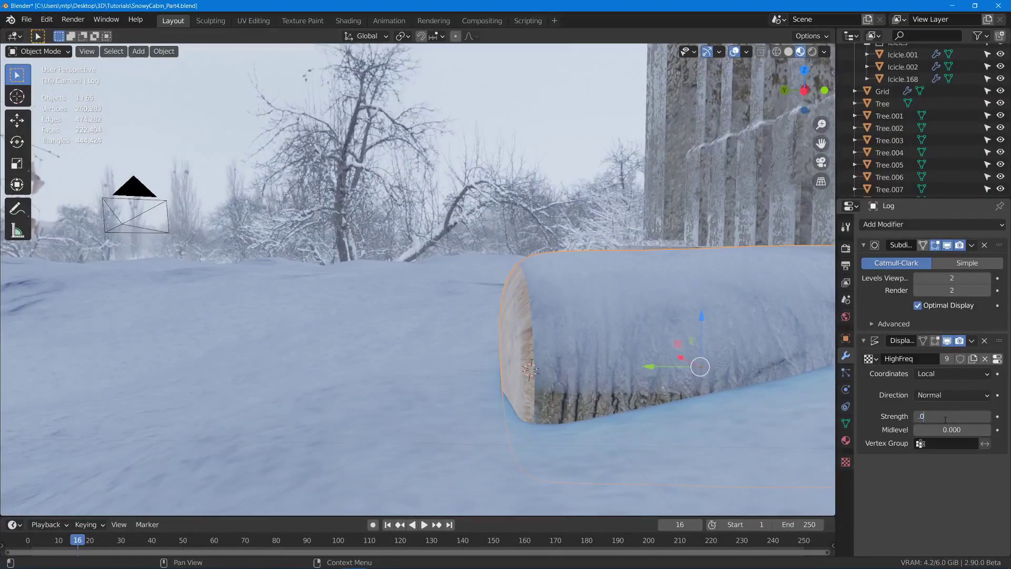
{"action": "key", "text": "Return"}
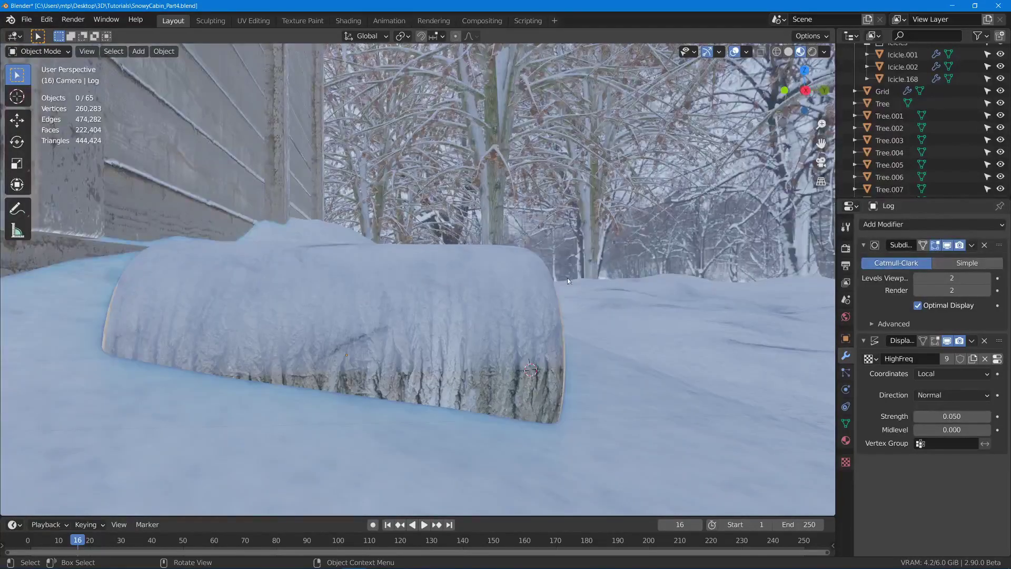
Select the log and raise it about 0.045 m along Z.
{"action": "middle_click_drag", "start_coordinate": [567, 280], "coordinate": [454, 281]}
{"action": "left_click", "coordinate": [506, 358]}
{"action": "scroll", "coordinate": [506, 358], "scroll_direction": "down", "scroll_amount": 6}
{"action": "middle_click_drag", "start_coordinate": [513, 357], "coordinate": [567, 295]}
{"action": "key", "text": "g"}
{"action": "key", "text": "z"}
{"action": "left_click", "coordinate": [518, 343]}
Create a linked duplicate of the log, offset about 0.306 m along X.
{"action": "scroll", "coordinate": [518, 343], "scroll_direction": "up", "scroll_amount": 3}
{"action": "key", "text": "alt+d"}
{"action": "key", "text": "x"}
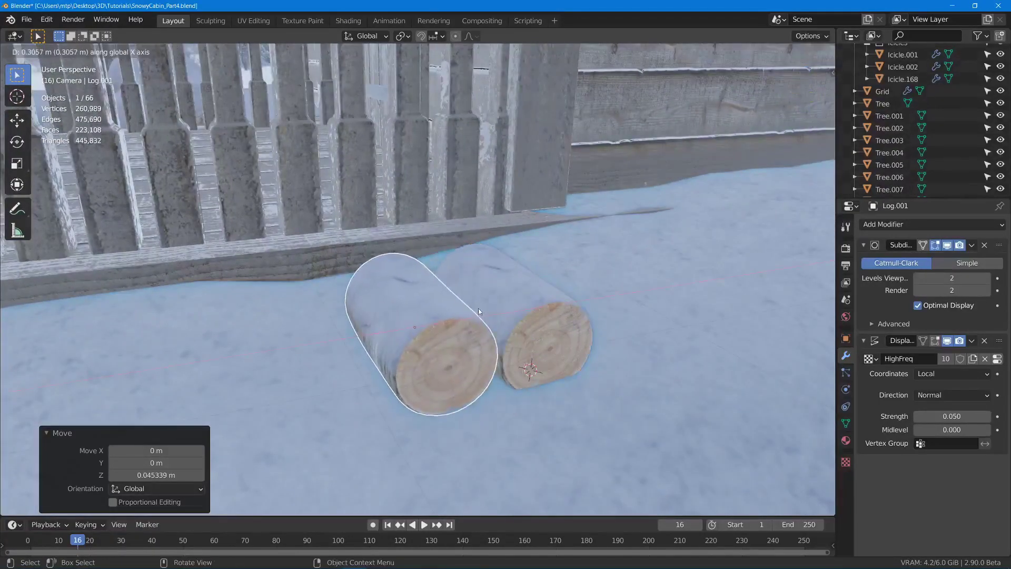
{"action": "left_click", "coordinate": [487, 303]}
Scale the duplicate log down slightly and lower it about 0.03 m along Z into the snow.
{"action": "middle_click_drag", "start_coordinate": [487, 303], "coordinate": [500, 329]}
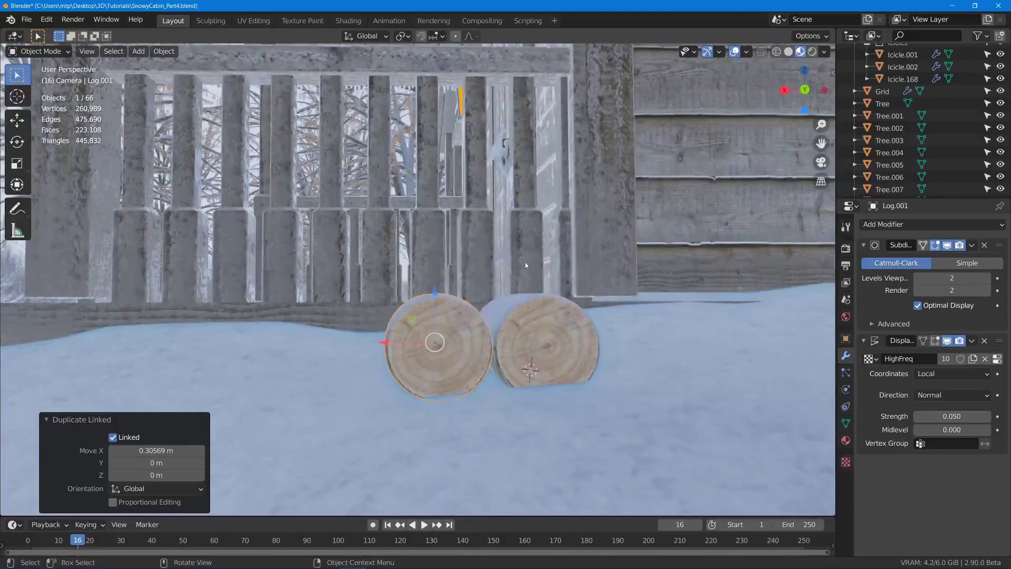
{"action": "key", "text": "s"}
{"action": "left_click", "coordinate": [546, 271]}
{"action": "key", "text": "g"}
{"action": "middle_click_drag", "start_coordinate": [533, 271], "coordinate": [516, 282]}
{"action": "left_click", "coordinate": [515, 282]}
Rotate the duplicate log about 85.9° around the global Y axis.
{"action": "key", "text": "r"}
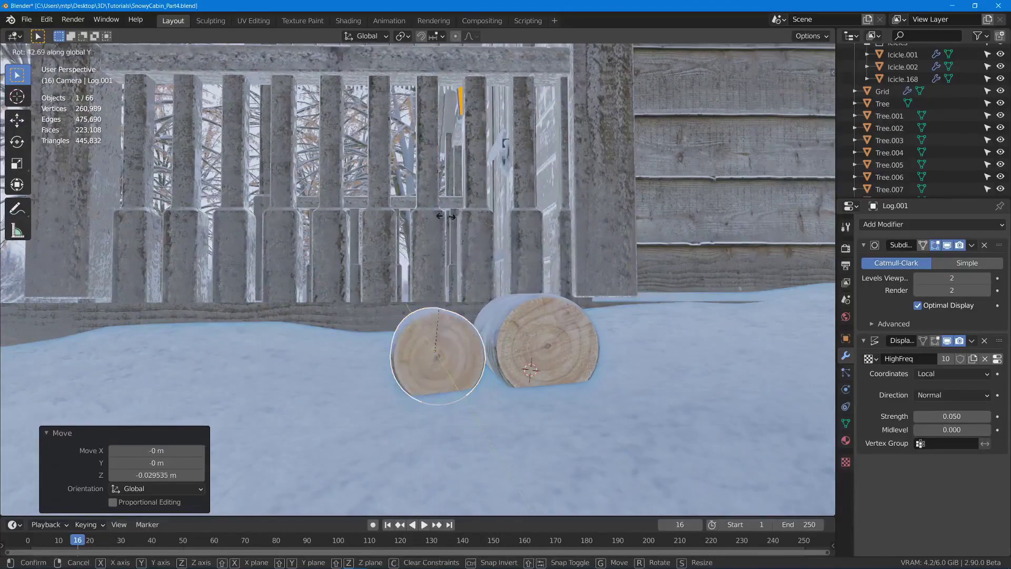
{"action": "left_click", "coordinate": [330, 217]}
{"action": "middle_click_drag", "start_coordinate": [331, 216], "coordinate": [584, 324]}
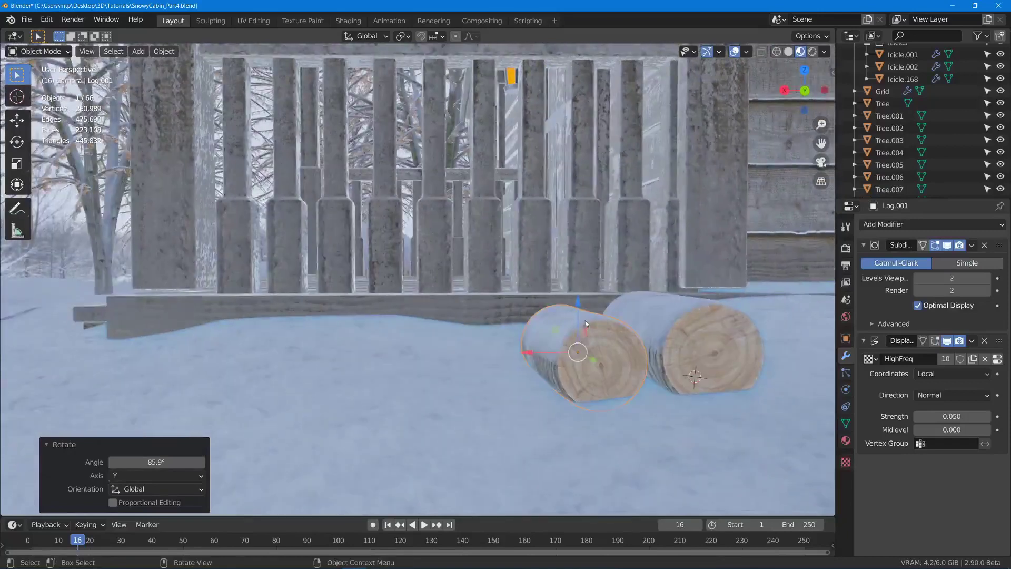
Duplicate the second log about 0.32 m along X, scale the copy by 1.218 and rotate it around the global Y axis.
{"action": "key", "text": "shift+d"}
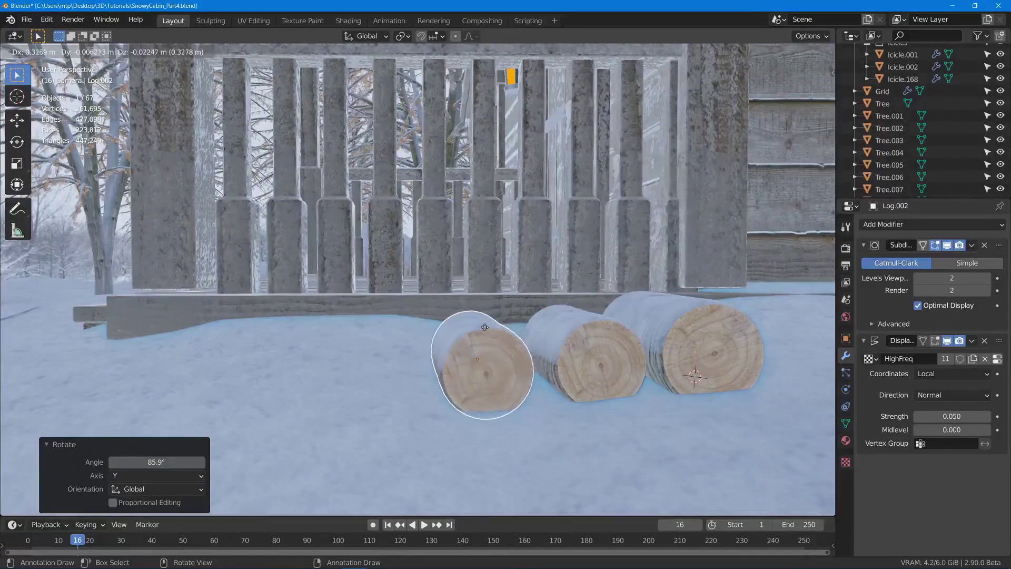
{"action": "left_click", "coordinate": [484, 328]}
{"action": "key", "text": "s"}
{"action": "left_click", "coordinate": [564, 289]}
{"action": "key", "text": "r"}
{"action": "key", "text": "y"}
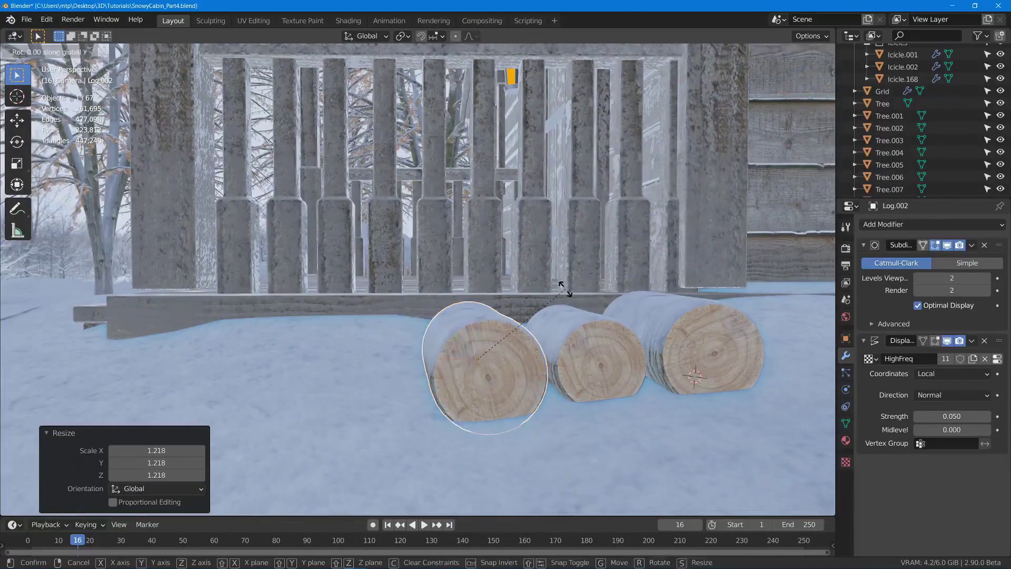
{"action": "left_click", "coordinate": [392, 244]}
Duplicate the enlarged log as the fourth in the row and shift the copy along the Y axis.
{"action": "middle_click_drag", "start_coordinate": [465, 275], "coordinate": [598, 300]}
{"action": "key", "text": "shift+d"}
{"action": "left_click", "coordinate": [509, 305]}
{"action": "middle_click_drag", "start_coordinate": [640, 261], "coordinate": [621, 297]}
{"action": "key", "text": "g"}
{"action": "key", "text": "y"}
{"action": "left_click", "coordinate": [633, 325]}
Scale the fourth log uniformly by 0.887, then by 0.663 on X and Z only to make it thinner.
{"action": "middle_click_drag", "start_coordinate": [655, 233], "coordinate": [643, 228]}
{"action": "key", "text": "s"}
{"action": "left_click", "coordinate": [632, 238]}
{"action": "key", "text": "s"}
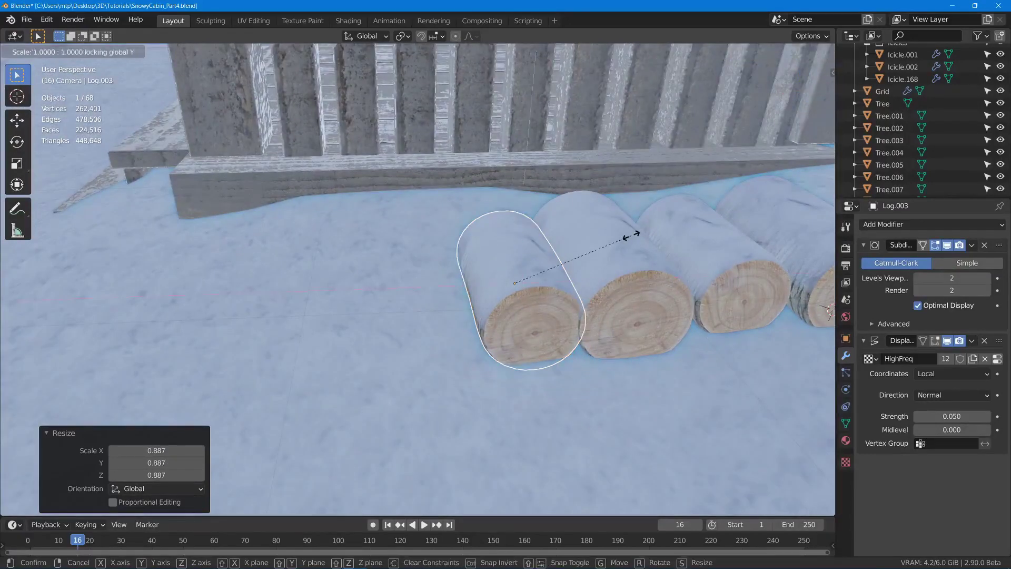
{"action": "left_click", "coordinate": [592, 254]}
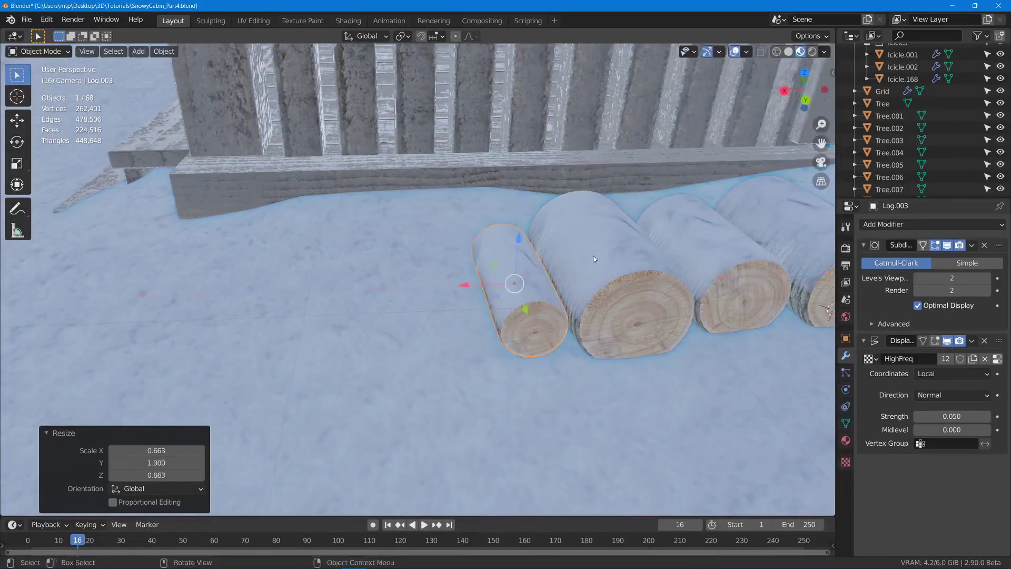
Lower the thin log about 0.023 m so it rests in the snow against its neighbour.
{"action": "middle_click_drag", "start_coordinate": [593, 254], "coordinate": [531, 280]}
{"action": "key", "text": "g"}
{"action": "left_click", "coordinate": [545, 213]}
Create a linked duplicate of a thicker log, offset 0.864 m along X at the end of the row, and rotate it.
{"action": "scroll", "coordinate": [658, 276], "scroll_direction": "down", "scroll_amount": 3}
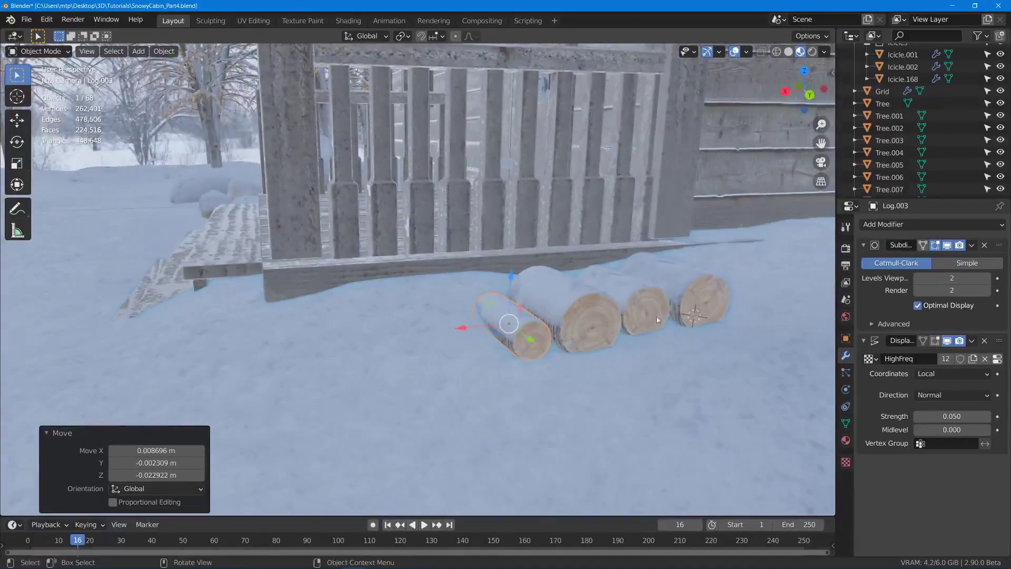
{"action": "key", "text": "shift+d"}
{"action": "key", "text": "x"}
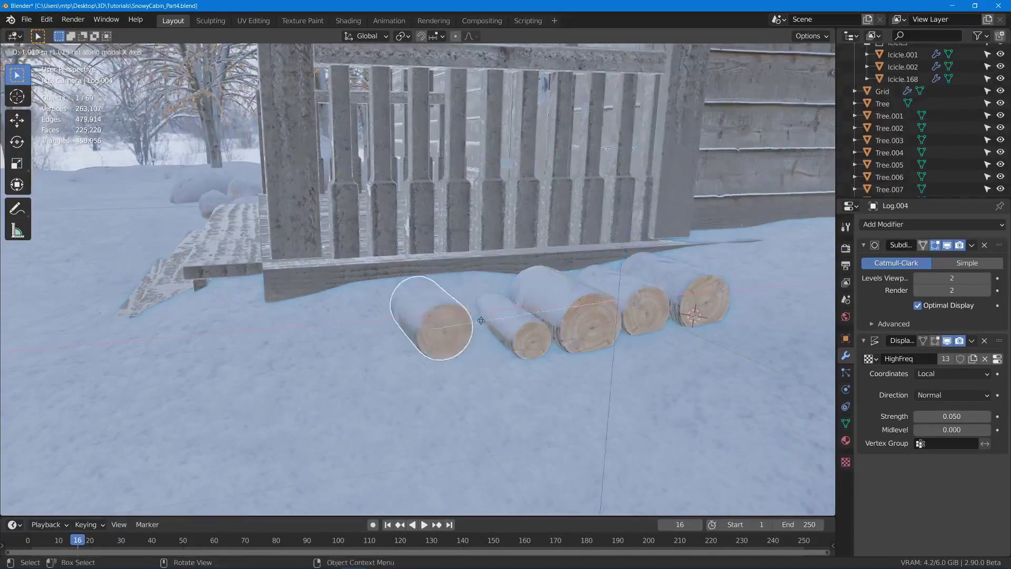
{"action": "left_click", "coordinate": [455, 318]}
{"action": "key", "text": "r"}
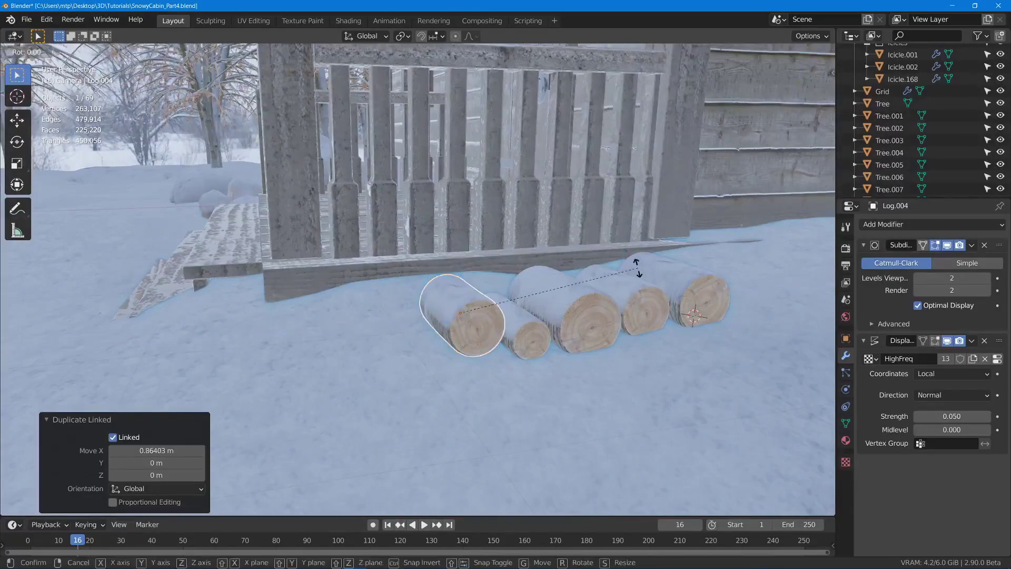
{"action": "left_click", "coordinate": [505, 212]}
Shift the new end log along the Y axis and deselect it.
{"action": "middle_click_drag", "start_coordinate": [447, 286], "coordinate": [447, 265]}
{"action": "key", "text": "g"}
{"action": "key", "text": "y"}
{"action": "left_click", "coordinate": [492, 327]}
{"action": "key", "text": "alt+a"}
Shift logs in the bottom row along Y so their ends are unevenly staggered, then clear the selection.
{"action": "middle_click_drag", "start_coordinate": [574, 253], "coordinate": [591, 322]}
{"action": "key", "text": "g"}
{"action": "key", "text": "y"}
{"action": "left_click", "coordinate": [524, 330]}
{"action": "left_click", "coordinate": [588, 324]}
{"action": "key", "text": "g"}
{"action": "key", "text": "y"}
{"action": "left_click", "coordinate": [586, 323]}
{"action": "key", "text": "alt+a"}
Duplicate a log and place the copy about 0.62 m along X and 0.15 m up, above the thin log.
{"action": "middle_click_drag", "start_coordinate": [586, 324], "coordinate": [646, 251]}
{"action": "scroll", "coordinate": [646, 251], "scroll_direction": "up", "scroll_amount": 4}
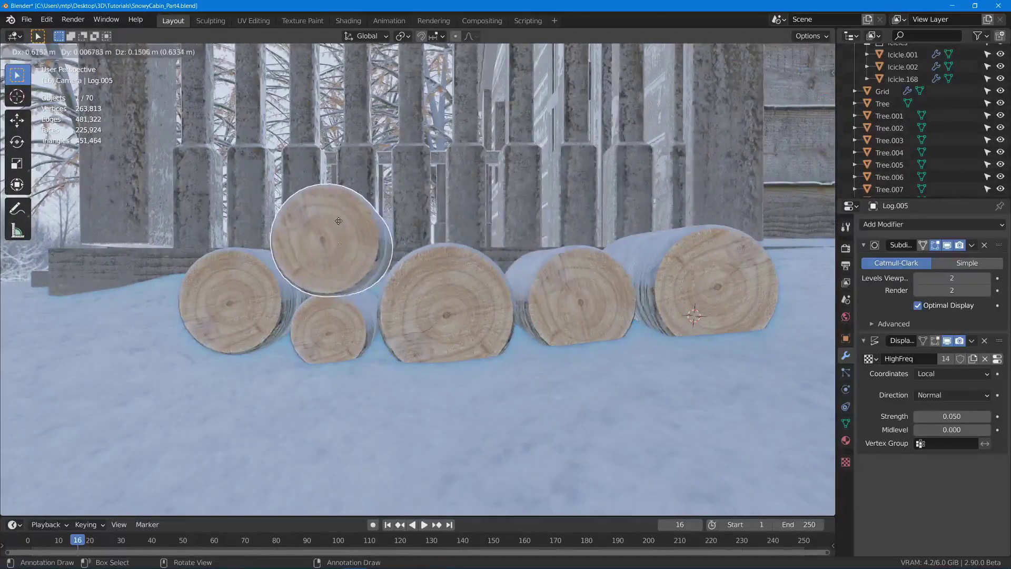
{"action": "left_click", "coordinate": [342, 222]}
Rotate the stacked log around Y and adjust its position along X so it rests on the logs below.
{"action": "middle_click_drag", "start_coordinate": [343, 222], "coordinate": [342, 195]}
{"action": "key", "text": "r"}
{"action": "key", "text": "y"}
{"action": "left_click", "coordinate": [344, 202]}
{"action": "key", "text": "g"}
{"action": "key", "text": "x"}
{"action": "left_click", "coordinate": [329, 202]}
Create a linked duplicate of the thin bottom log and move it up to the second layer.
{"action": "left_click", "coordinate": [343, 315]}
{"action": "key", "text": "alt+d"}
{"action": "right_click", "coordinate": [344, 314]}
{"action": "key", "text": "g"}
{"action": "key", "text": "x"}
{"action": "left_click", "coordinate": [416, 134]}
Scale the small second-layer log, rotate it -134° around the global Y axis and nestle it beside the larger stacked log.
{"action": "key", "text": "s"}
{"action": "left_click", "coordinate": [431, 153]}
{"action": "key", "text": "r"}
{"action": "key", "text": "y"}
{"action": "left_click", "coordinate": [447, 179]}
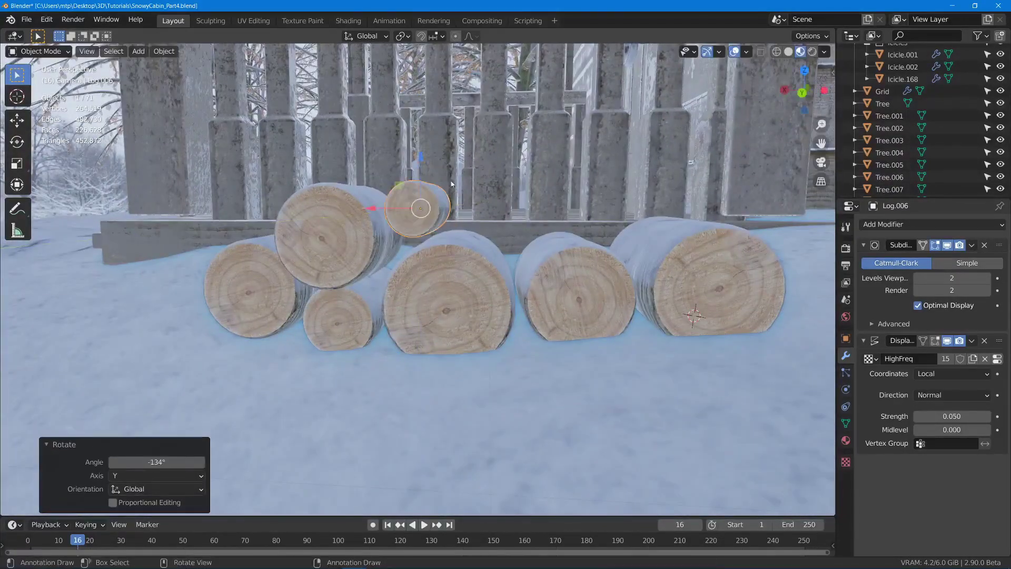
{"action": "key", "text": "g"}
{"action": "left_click", "coordinate": [449, 189]}
Create a linked duplicate for the far end of the second layer, then scale it and move it onto the logs below.
{"action": "middle_click_drag", "start_coordinate": [449, 188], "coordinate": [526, 247]}
{"action": "key", "text": "alt+d"}
{"action": "left_click", "coordinate": [614, 237]}
{"action": "key", "text": "s"}
{"action": "left_click", "coordinate": [645, 225]}
{"action": "key", "text": "g"}
{"action": "left_click", "coordinate": [639, 213]}
{"action": "key", "text": "g"}
{"action": "key", "text": "y"}
Create another linked duplicate log and adjust its overall size and its length along Y.
{"action": "key", "text": "alt+d"}
{"action": "left_click", "coordinate": [640, 253]}
{"action": "key", "text": "s"}
{"action": "middle_click_drag", "start_coordinate": [668, 216], "coordinate": [621, 221]}
{"action": "key", "text": "s"}
{"action": "key", "text": "y"}
Rotate the newest log around the Y axis and move it into the open space in the second layer.
{"action": "key", "text": "g"}
{"action": "key", "text": "r"}
{"action": "key", "text": "y"}
{"action": "key", "text": "g"}
{"action": "left_click", "coordinate": [497, 221]}
Create a linked duplicate of the second-layer log and fit it among the neighbouring logs.
{"action": "key", "text": "alt+d"}
{"action": "left_click", "coordinate": [557, 212]}
{"action": "key", "text": "g"}
{"action": "left_click", "coordinate": [516, 284]}
{"action": "middle_click_drag", "start_coordinate": [557, 213], "coordinate": [518, 342]}
{"action": "key", "text": "g"}
{"action": "left_click", "coordinate": [510, 259]}
Rotate the fitted log around the Y axis to vary its end grain.
{"action": "middle_click_drag", "start_coordinate": [510, 259], "coordinate": [521, 205]}
{"action": "key", "text": "r"}
{"action": "key", "text": "y"}
{"action": "left_click", "coordinate": [525, 278]}
{"action": "middle_click_drag", "start_coordinate": [525, 278], "coordinate": [473, 327]}
Create a linked duplicate of a lower log, place it higher on the pile and shift it along Y.
{"action": "left_click", "coordinate": [428, 361]}
{"action": "key", "text": "alt+d"}
{"action": "key", "text": "g"}
{"action": "key", "text": "y"}
{"action": "key", "text": "g"}
{"action": "middle_click_drag", "start_coordinate": [579, 253], "coordinate": [374, 151]}
{"action": "key", "text": "g"}
{"action": "key", "text": "y"}
{"action": "left_click", "coordinate": [361, 289]}
Add another linked duplicate to the upper pile, rotating it around Y, scaling it and settling it against its neighbours.
{"action": "key", "text": "alt+d"}
{"action": "left_click", "coordinate": [393, 212]}
{"action": "key", "text": "r"}
{"action": "key", "text": "y"}
{"action": "left_click", "coordinate": [375, 134]}
{"action": "key", "text": "s"}
{"action": "left_click", "coordinate": [373, 141]}
{"action": "key", "text": "g"}
{"action": "left_click", "coordinate": [394, 150]}
Create a linked duplicate log for the upper layer, rotate it around Y and move it into place.
{"action": "key", "text": "alt+d"}
{"action": "left_click", "coordinate": [558, 185]}
{"action": "key", "text": "r"}
{"action": "key", "text": "y"}
{"action": "key", "text": "g"}
{"action": "left_click", "coordinate": [482, 112]}
Scale the new upper-layer log and reposition it so it rests on the logs beneath.
{"action": "middle_click_drag", "start_coordinate": [482, 112], "coordinate": [548, 131]}
{"action": "key", "text": "s"}
{"action": "left_click", "coordinate": [532, 172]}
{"action": "key", "text": "g"}
{"action": "left_click", "coordinate": [536, 195]}
Place a linked duplicate log on top of the pile, scale it by 0.951 and clear the selection.
{"action": "key", "text": "alt+d"}
{"action": "left_click", "coordinate": [380, 247]}
{"action": "middle_click_drag", "start_coordinate": [380, 247], "coordinate": [371, 246]}
{"action": "key", "text": "s"}
{"action": "left_click", "coordinate": [584, 143]}
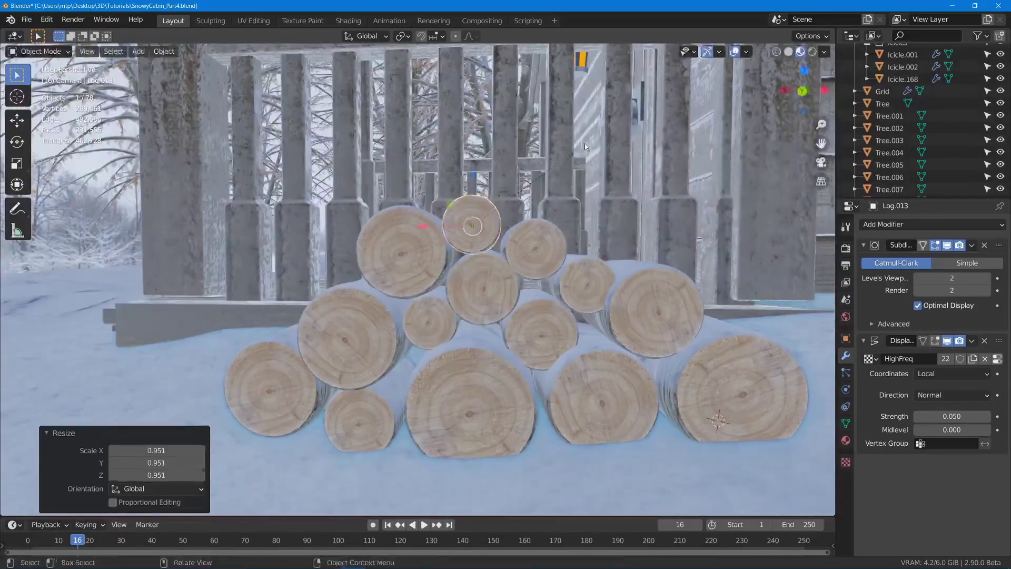
{"action": "key", "text": "alt+a"}
Select the cabin's corner post beside the log pile and duplicate it, moving the copy about 0.83 m out from the wall.
{"action": "scroll", "coordinate": [638, 191], "scroll_direction": "down", "scroll_amount": 3}
{"action": "middle_click_drag", "start_coordinate": [638, 191], "coordinate": [402, 375]}
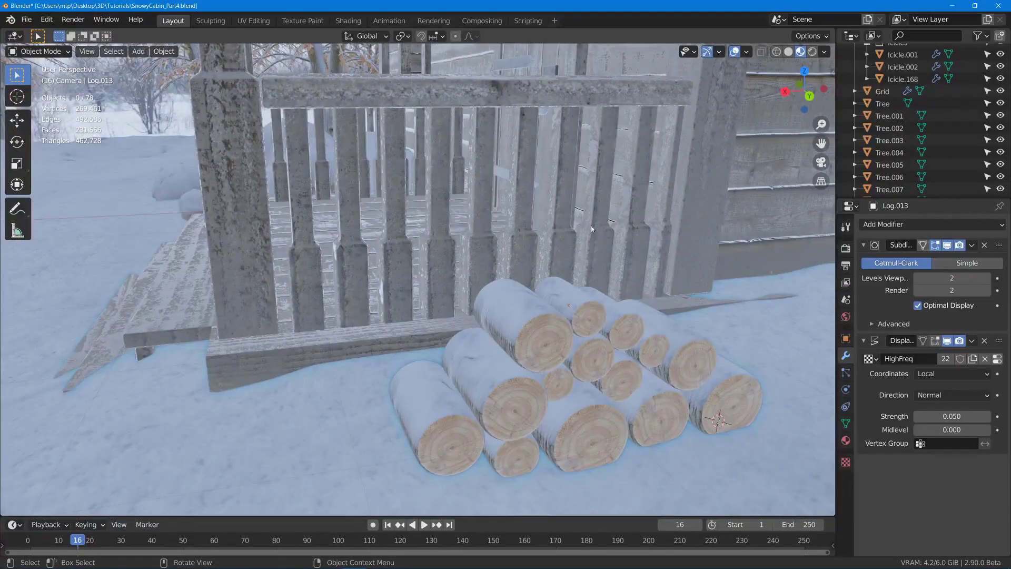
{"action": "scroll", "coordinate": [493, 204], "scroll_direction": "down", "scroll_amount": 4}
{"action": "middle_click_drag", "start_coordinate": [583, 138], "coordinate": [576, 220], "text": "shift"}
{"action": "scroll", "coordinate": [575, 220], "scroll_direction": "up", "scroll_amount": 1}
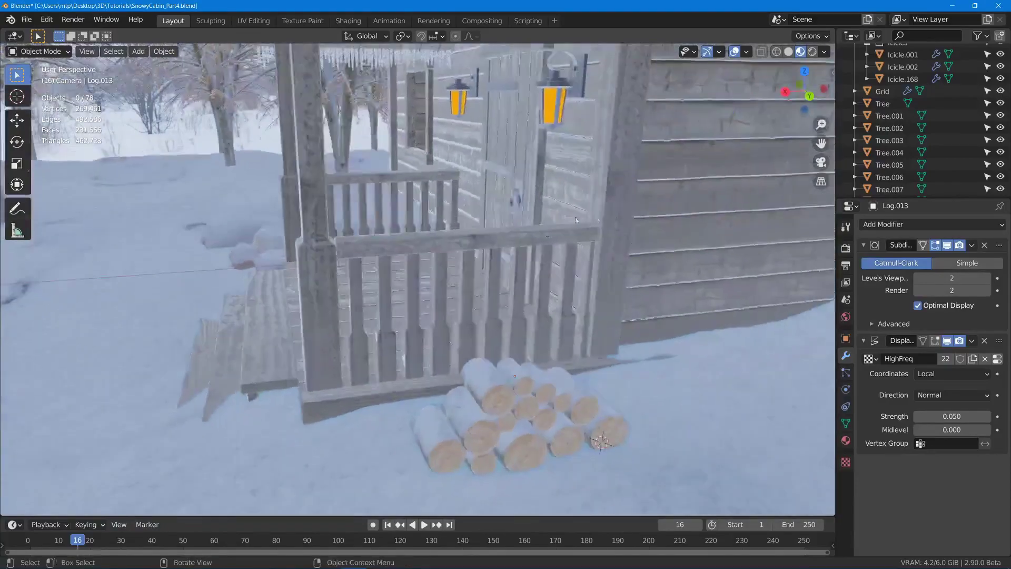
{"action": "left_click", "coordinate": [610, 219]}
{"action": "scroll", "coordinate": [668, 251], "scroll_direction": "down", "scroll_amount": 4}
{"action": "mouse_move", "coordinate": [642, 319]}
{"action": "middle_mouse_down"}
{"action": "mouse_move", "coordinate": [604, 273]}
{"action": "mouse_move", "coordinate": [651, 309]}
{"action": "middle_mouse_up"}
{"action": "scroll", "coordinate": [605, 326], "scroll_direction": "up", "scroll_amount": 1}
{"action": "middle_click_drag", "start_coordinate": [584, 338], "coordinate": [592, 230], "text": "shift"}
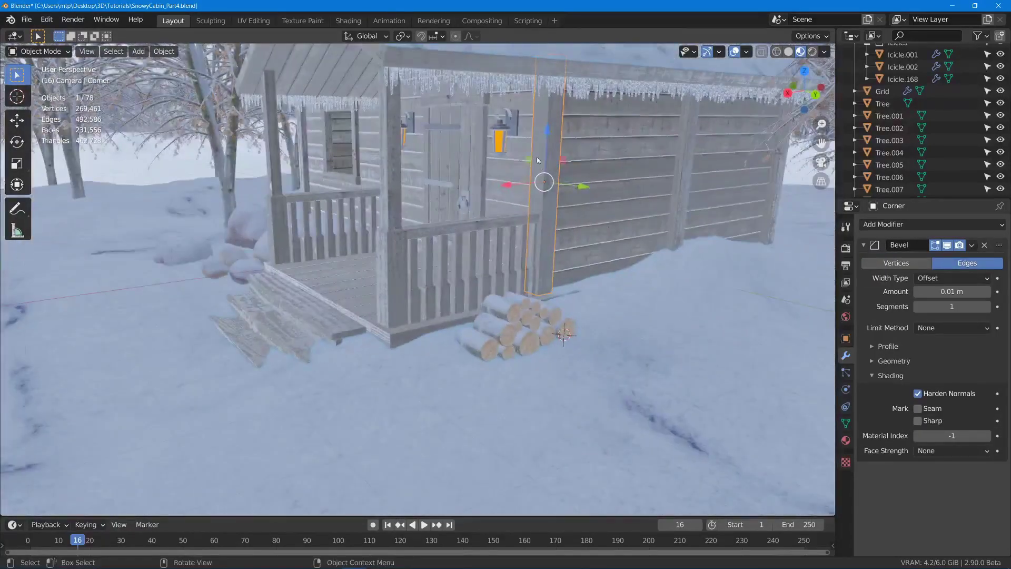
{"action": "middle_click_drag", "start_coordinate": [540, 166], "coordinate": [579, 254]}
{"action": "key", "text": "shift+d"}
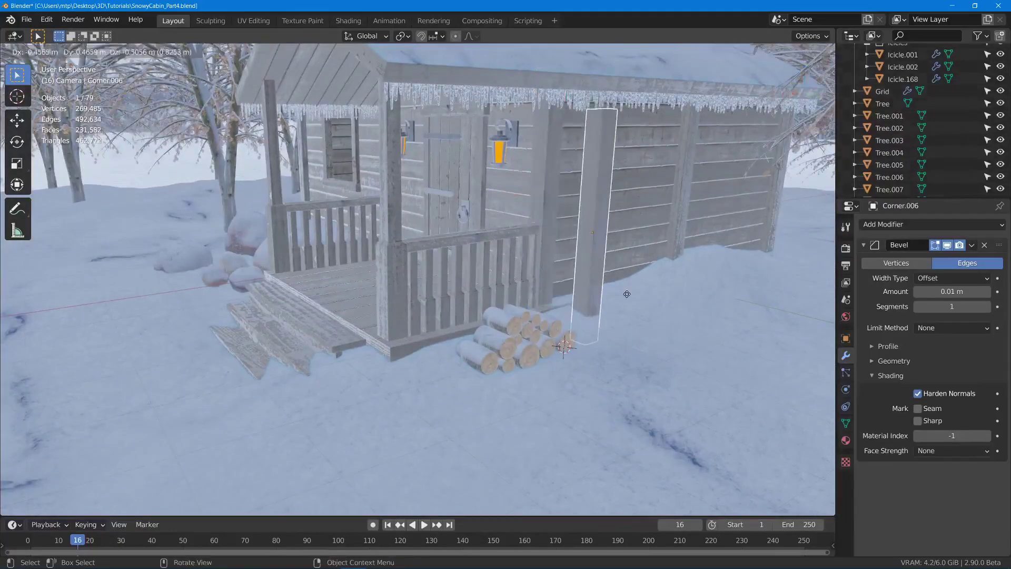
{"action": "left_click", "coordinate": [626, 294]}
In Edit Mode, scale the copied post's mesh by 0.317 and make sure Correct Face Attributes is enabled.
{"action": "middle_click_drag", "start_coordinate": [626, 293], "coordinate": [684, 292]}
{"action": "key", "text": "Tab"}
{"action": "key", "text": "s"}
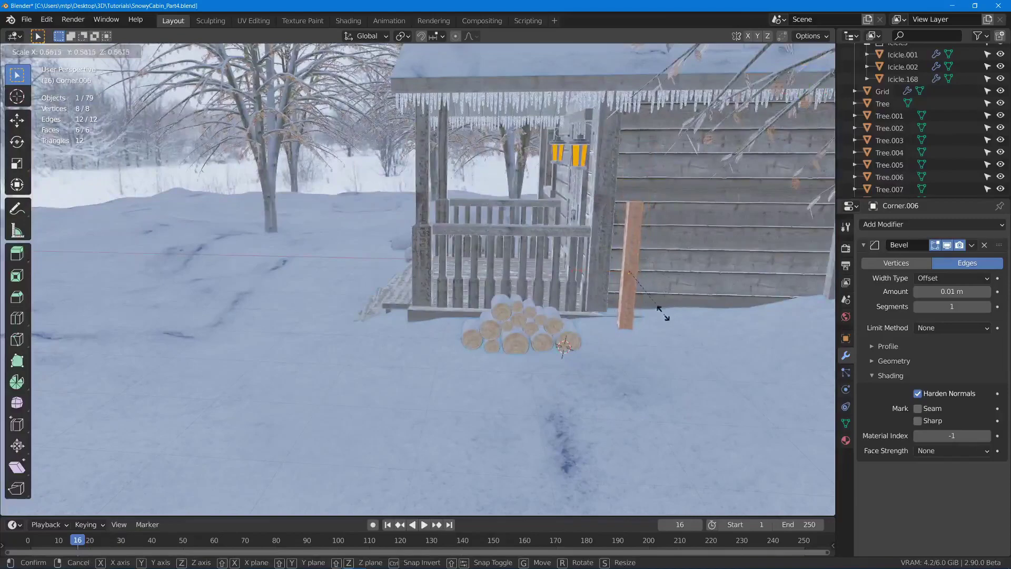
{"action": "left_click", "coordinate": [654, 290]}
{"action": "left_click", "coordinate": [809, 36]}
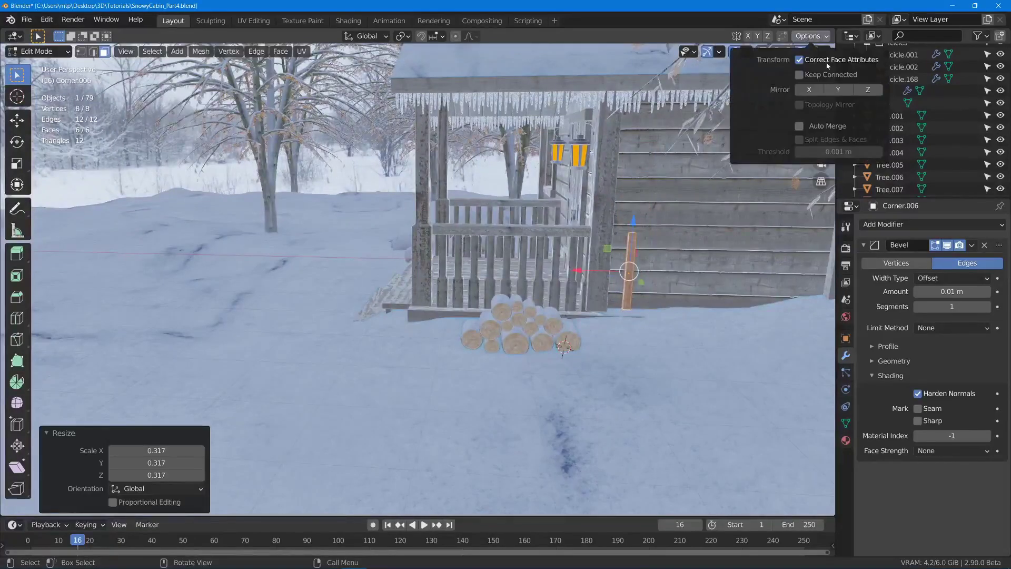
Adjust the copied post's thickness along Y and height along Z, then return to Object Mode.
{"action": "middle_click_drag", "start_coordinate": [700, 237], "coordinate": [603, 334]}
{"action": "scroll", "coordinate": [606, 294], "scroll_direction": "up", "scroll_amount": 3}
{"action": "key", "text": "s"}
{"action": "key", "text": "y"}
{"action": "left_click", "coordinate": [644, 271]}
{"action": "middle_click_drag", "start_coordinate": [634, 294], "coordinate": [637, 247]}
{"action": "key", "text": "s"}
{"action": "key", "text": "z"}
{"action": "left_click", "coordinate": [654, 298]}
{"action": "key", "text": "Tab"}
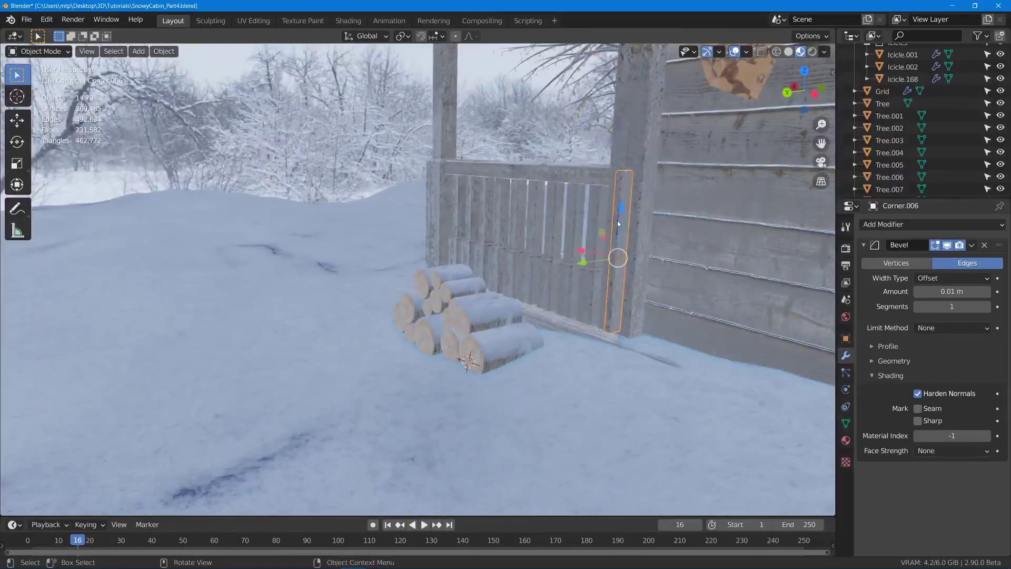
Move the copied post to the end of the log pile and shift it about -0.19 m along Y.
{"action": "left_click_drag", "start_coordinate": [599, 238], "coordinate": [537, 340]}
{"action": "middle_click_drag", "start_coordinate": [536, 340], "coordinate": [539, 277]}
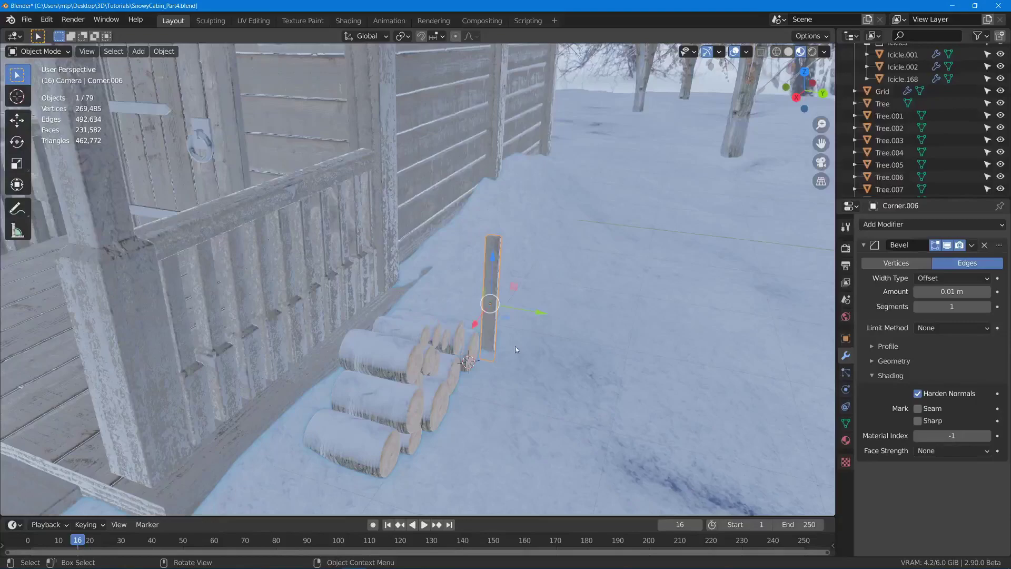
{"action": "key", "text": "g"}
{"action": "key", "text": "y"}
{"action": "left_click", "coordinate": [531, 322]}
Shorten the post in Edit Mode by lowering its top face, and return to Object Mode.
{"action": "middle_click_drag", "start_coordinate": [532, 322], "coordinate": [409, 269]}
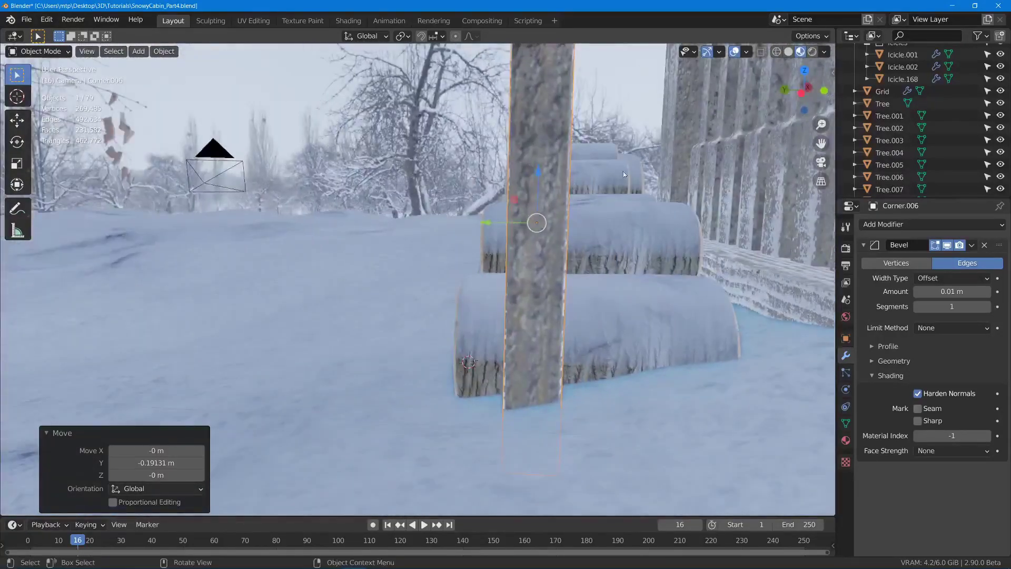
{"action": "middle_click_drag", "start_coordinate": [501, 192], "coordinate": [528, 300]}
{"action": "key", "text": "Tab"}
{"action": "scroll", "coordinate": [645, 200], "scroll_direction": "down", "scroll_amount": 4}
{"action": "middle_click_drag", "start_coordinate": [509, 218], "coordinate": [520, 310], "text": "shift"}
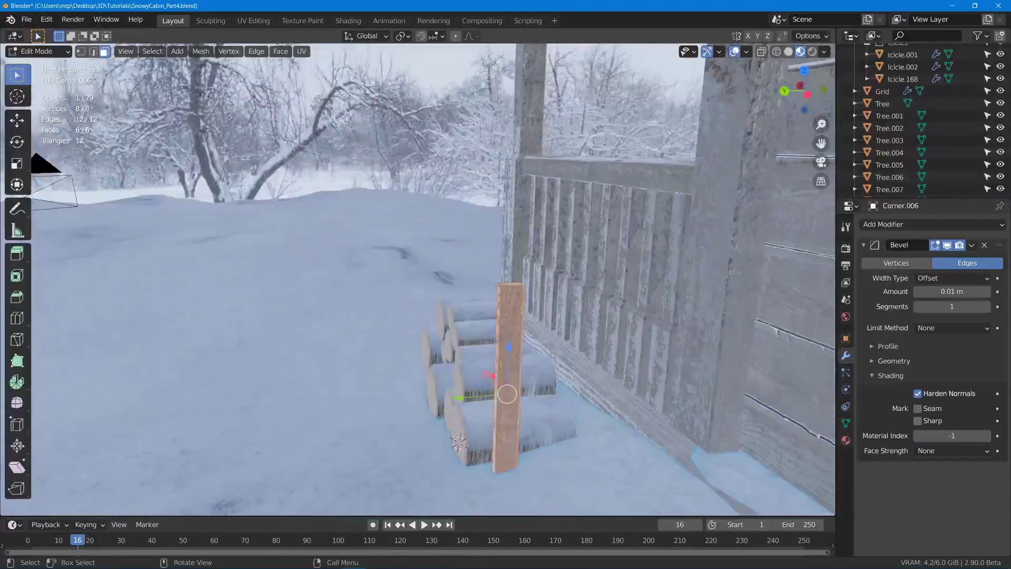
{"action": "left_click", "coordinate": [510, 284]}
{"action": "left_click_drag", "start_coordinate": [511, 236], "coordinate": [511, 306]}
{"action": "key", "text": "Tab"}
Place a linked duplicate of the short post about -0.265 m along Y and rotate it 180° about Z.
{"action": "middle_click_drag", "start_coordinate": [494, 358], "coordinate": [443, 365]}
{"action": "key", "text": "alt+d"}
{"action": "middle_click_drag", "start_coordinate": [448, 366], "coordinate": [505, 325]}
{"action": "left_click", "coordinate": [503, 367]}
{"action": "key", "text": "r"}
{"action": "key", "text": "z"}
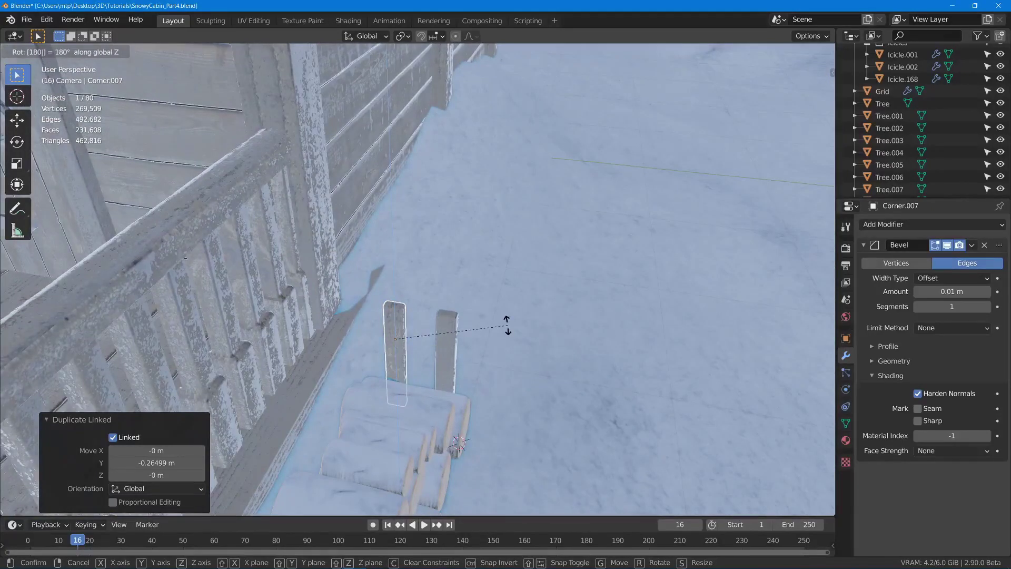
{"action": "key", "text": "Return"}
Duplicate both short posts about 1.55 m along X to the opposite end of the log pile.
{"action": "left_click", "coordinate": [451, 333], "text": "shift"}
{"action": "middle_click_drag", "start_coordinate": [469, 299], "coordinate": [505, 294], "text": "shift"}
{"action": "key", "text": "shift+d"}
{"action": "key", "text": "x"}
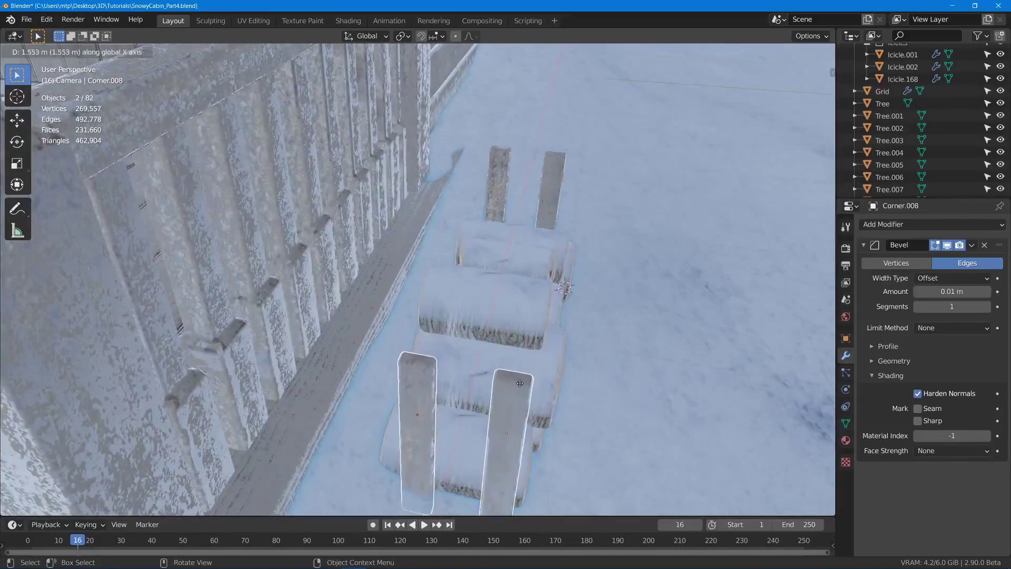
{"action": "left_click", "coordinate": [521, 381]}
{"action": "middle_click_drag", "start_coordinate": [521, 380], "coordinate": [345, 319]}
Nudge the duplicated posts' mesh slightly upward in Edit Mode, return to Object Mode and clear the selection.
{"action": "key", "text": "Tab"}
{"action": "key", "text": "Tab"}
{"action": "key", "text": "Tab"}
{"action": "left_click_drag", "start_coordinate": [367, 304], "coordinate": [368, 301]}
{"action": "key", "text": "Tab"}
{"action": "mouse_move", "coordinate": [441, 292]}
{"action": "middle_mouse_down"}
{"action": "mouse_move", "coordinate": [380, 277]}
{"action": "mouse_move", "coordinate": [450, 295]}
{"action": "middle_mouse_up"}
{"action": "middle_click_drag", "start_coordinate": [550, 275], "coordinate": [558, 292]}
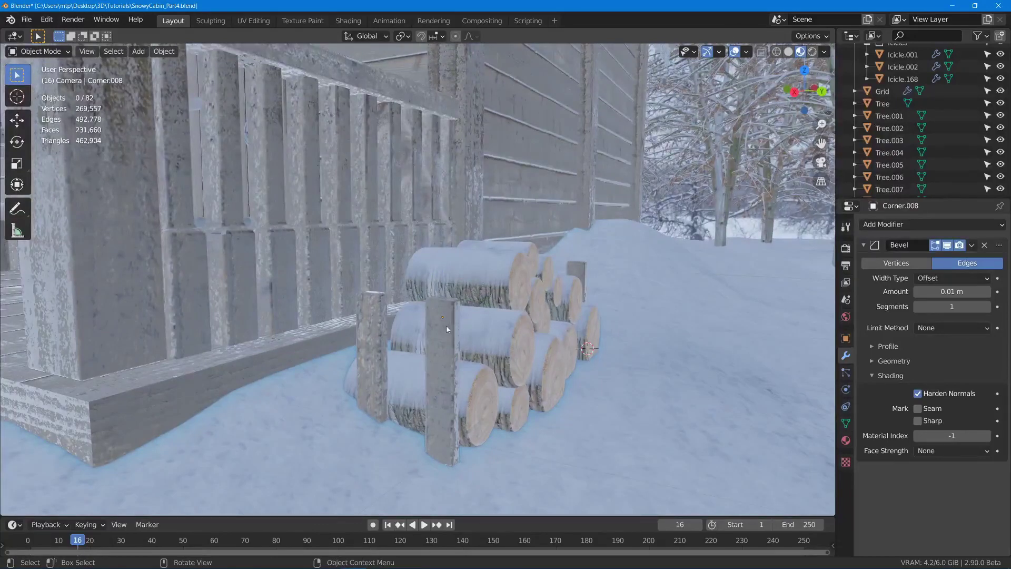
Duplicate the outer post 0.053 m along X and rotate the copy 90° about X into a horizontal crossbar.
{"action": "key", "text": "shift+d"}
{"action": "key", "text": "x"}
{"action": "left_click", "coordinate": [470, 363]}
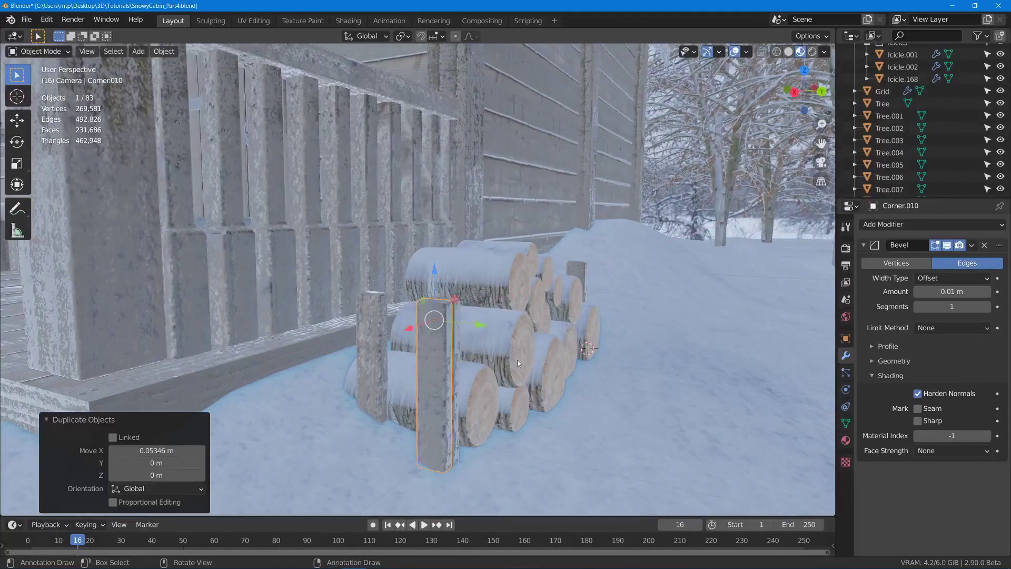
{"action": "key", "text": "r"}
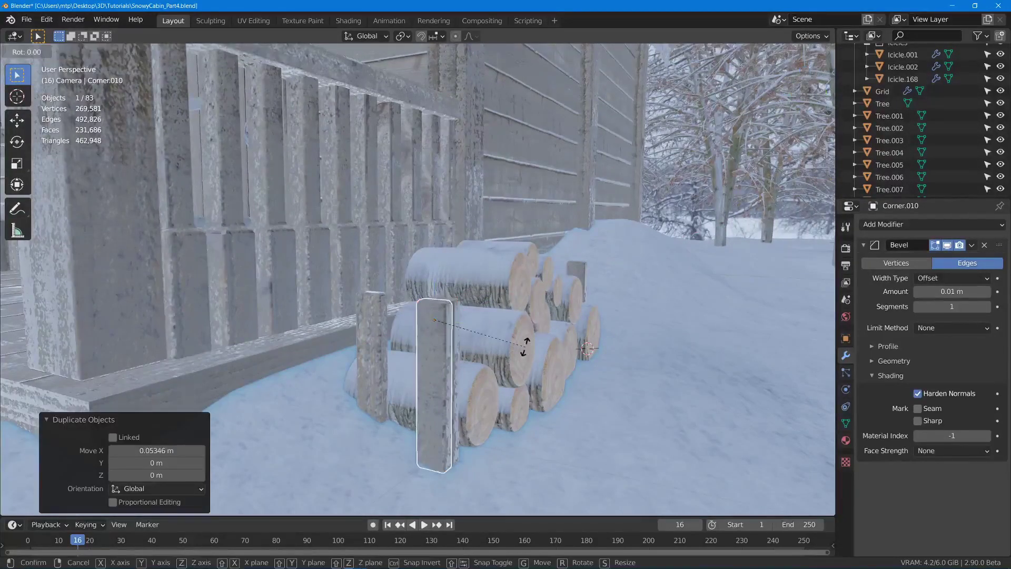
{"action": "key", "text": "x"}
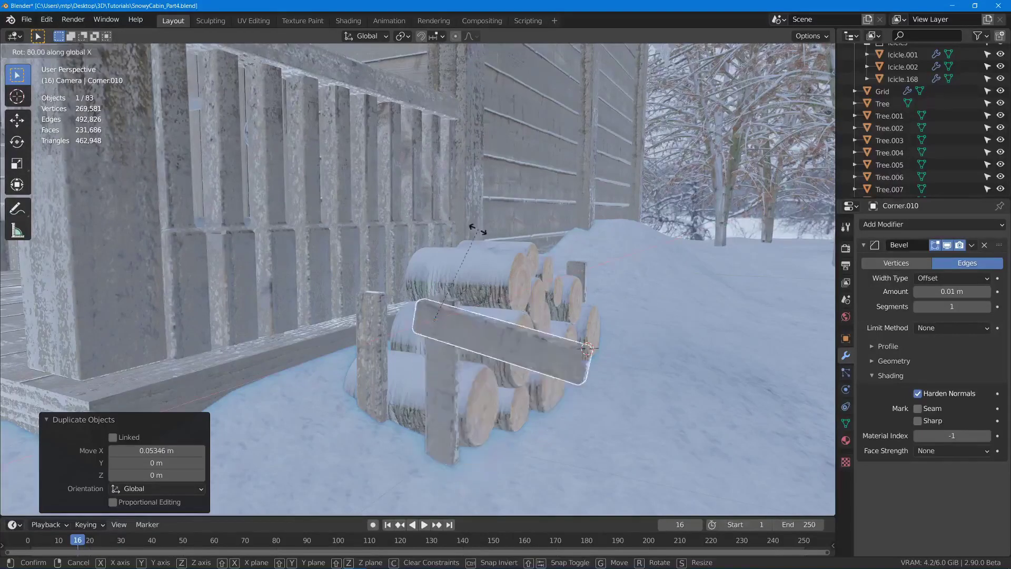
{"action": "left_click", "coordinate": [457, 237]}
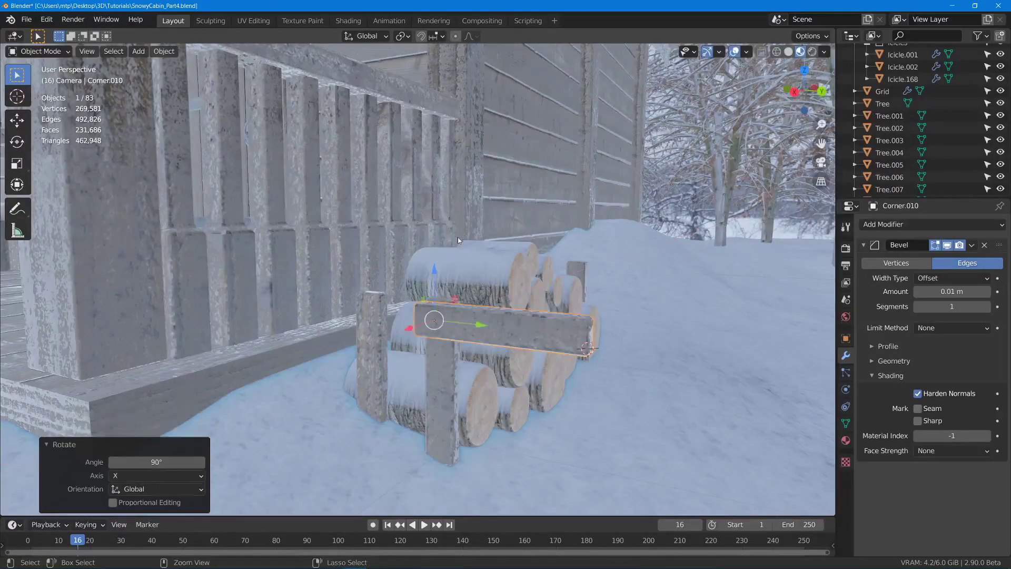
Shift the crossbar about -0.35 m along Y so it spans both posts.
{"action": "middle_click_drag", "start_coordinate": [487, 316], "coordinate": [564, 312]}
{"action": "key", "text": "g"}
{"action": "key", "text": "y"}
{"action": "left_click", "coordinate": [508, 269]}
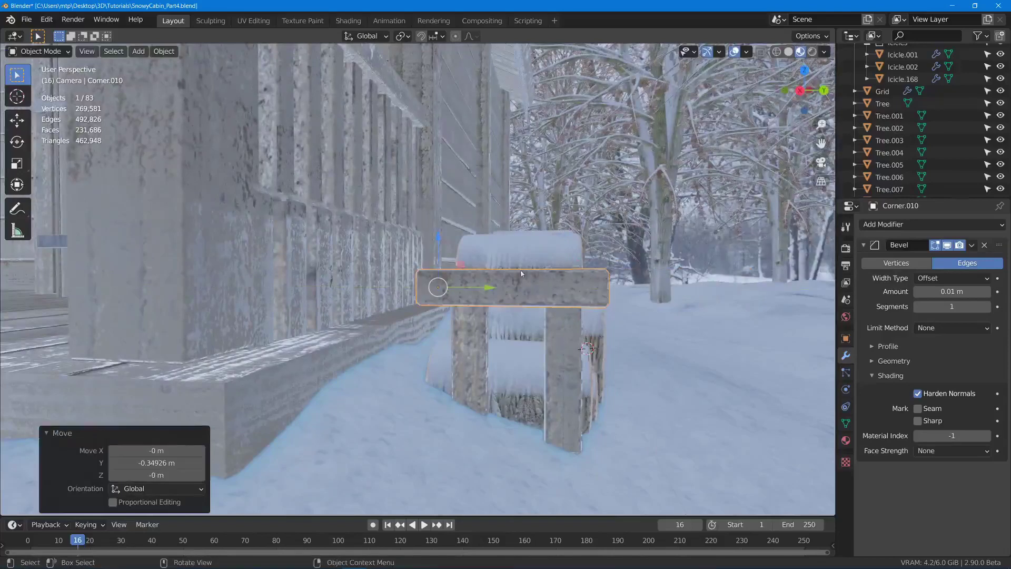
Shorten the crossbar's mesh along Y in Edit Mode and lower the crossbar about 0.12 m on the posts.
{"action": "middle_click_drag", "start_coordinate": [508, 270], "coordinate": [655, 386]}
{"action": "key", "text": "Tab"}
{"action": "key", "text": "a"}
{"action": "key", "text": "s"}
{"action": "key", "text": "y"}
{"action": "left_click", "coordinate": [684, 414]}
{"action": "key", "text": "Tab"}
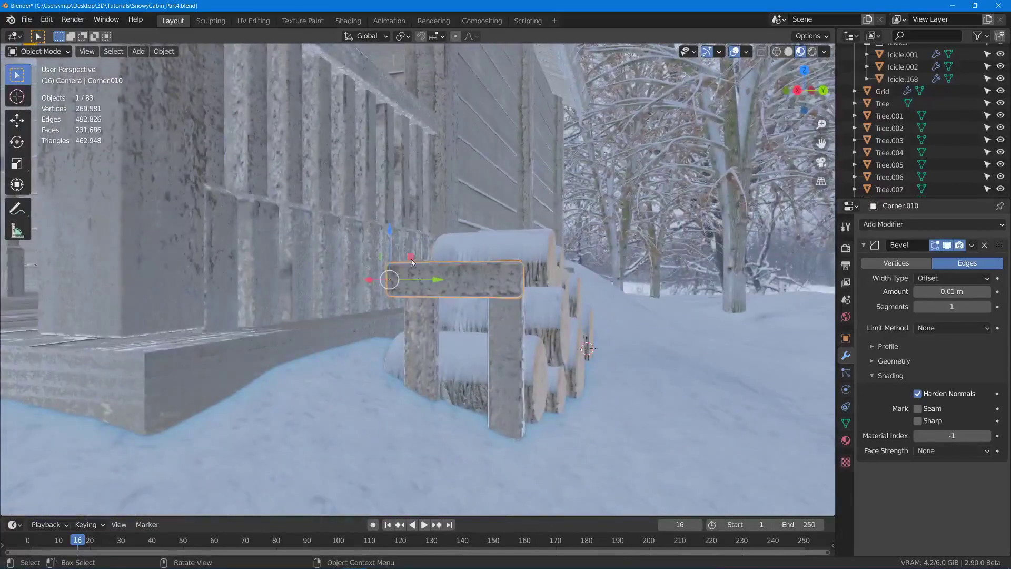
{"action": "left_click_drag", "start_coordinate": [412, 259], "coordinate": [422, 299]}
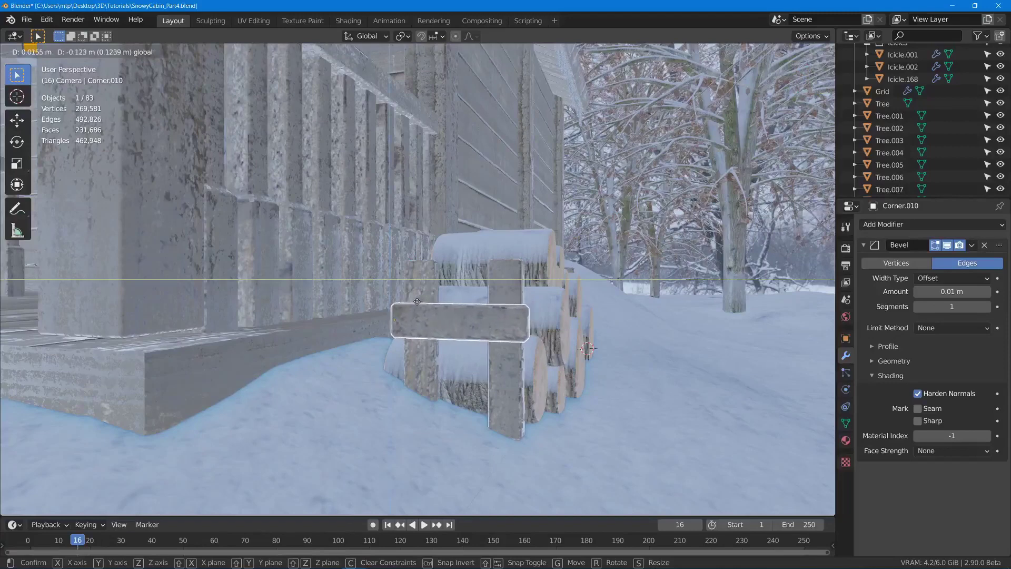
{"action": "left_click", "coordinate": [417, 301]}
Duplicate the crossbar about -1.63 m along X onto the posts at the other end and clear the selection.
{"action": "middle_click_drag", "start_coordinate": [417, 301], "coordinate": [496, 257]}
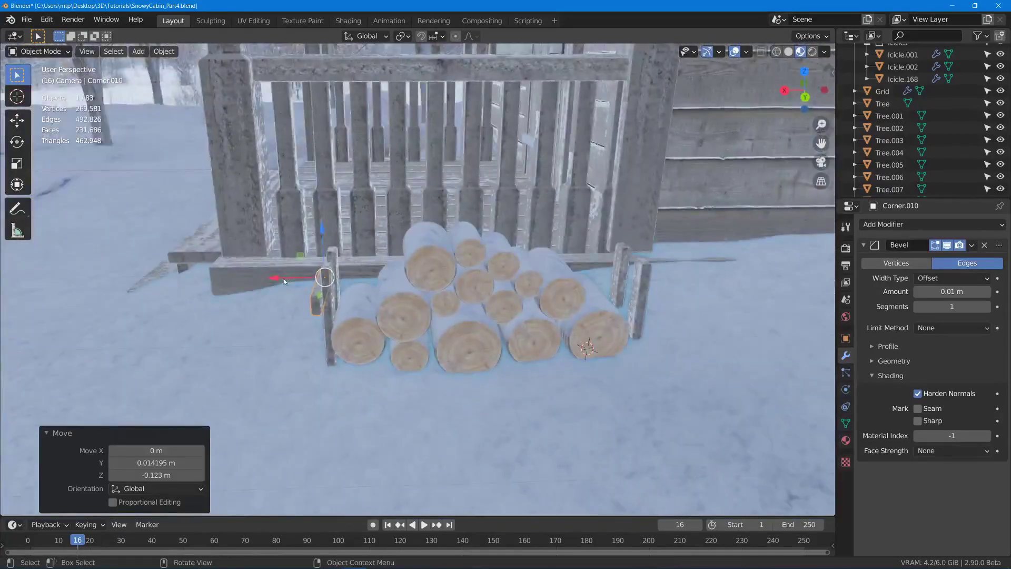
{"action": "key", "text": "shift+d"}
{"action": "key", "text": "x"}
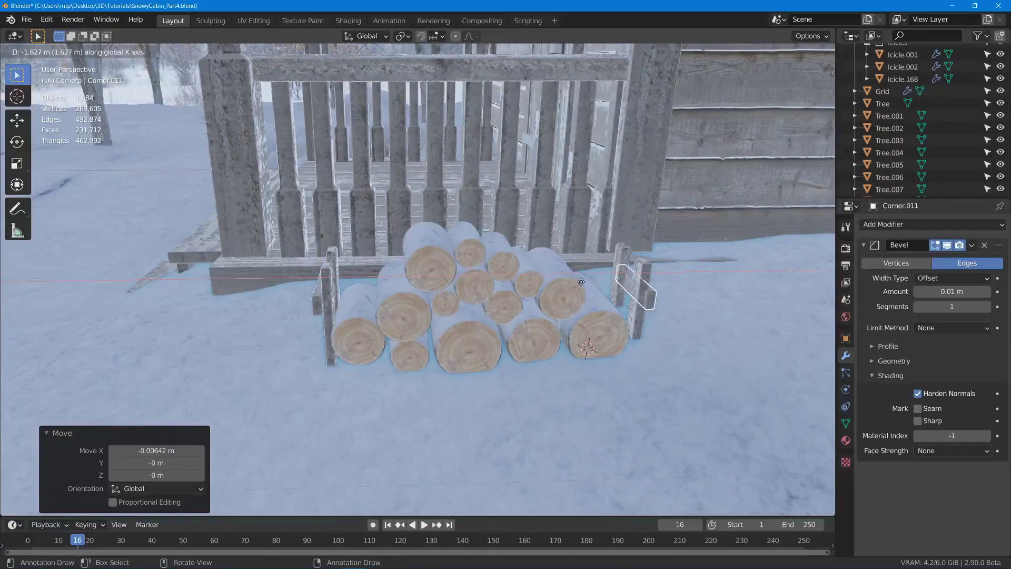
{"action": "left_click", "coordinate": [582, 281]}
{"action": "key", "text": "alt+a"}
Select all six posts and crossbars around the log pile and batch rename them with the new name LogHolder.
{"action": "middle_click_drag", "start_coordinate": [582, 281], "coordinate": [645, 275]}
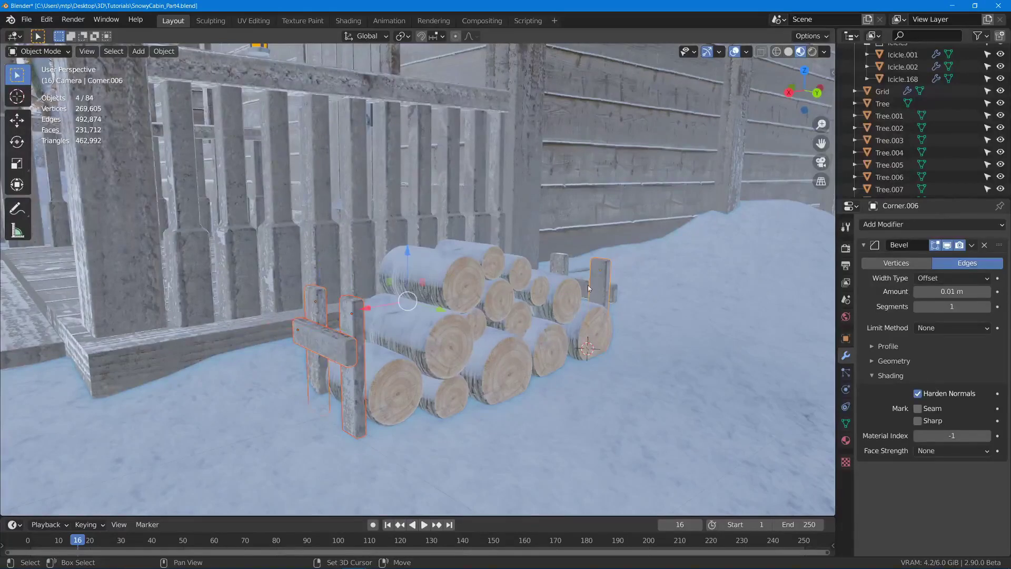
{"action": "left_click", "coordinate": [561, 268], "text": "shift"}
{"action": "middle_click_drag", "start_coordinate": [561, 268], "coordinate": [466, 298]}
{"action": "middle_click_drag", "start_coordinate": [558, 273], "coordinate": [651, 275]}
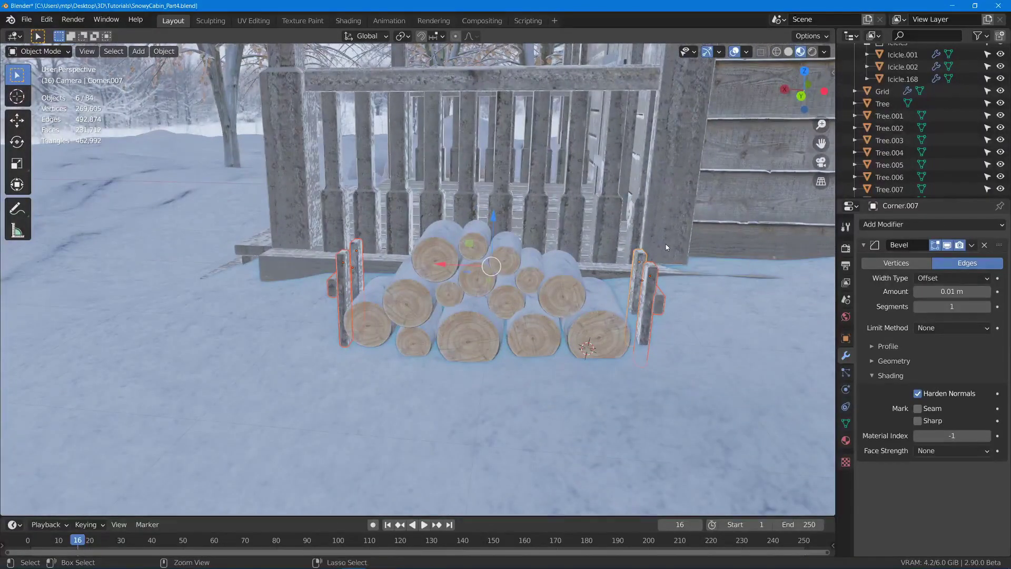
{"action": "key", "text": "ctrl+F2"}
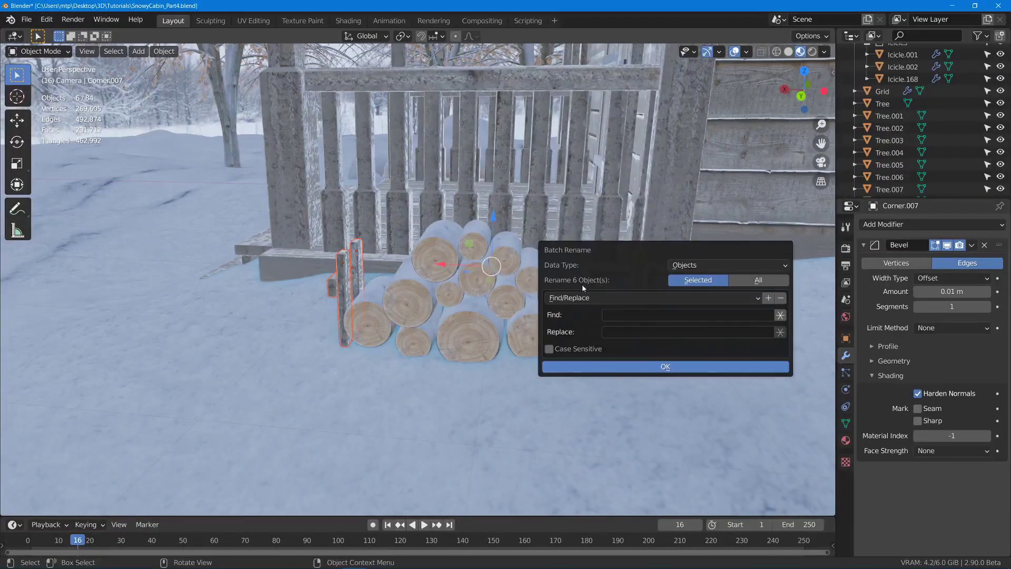
{"action": "left_click", "coordinate": [566, 298]}
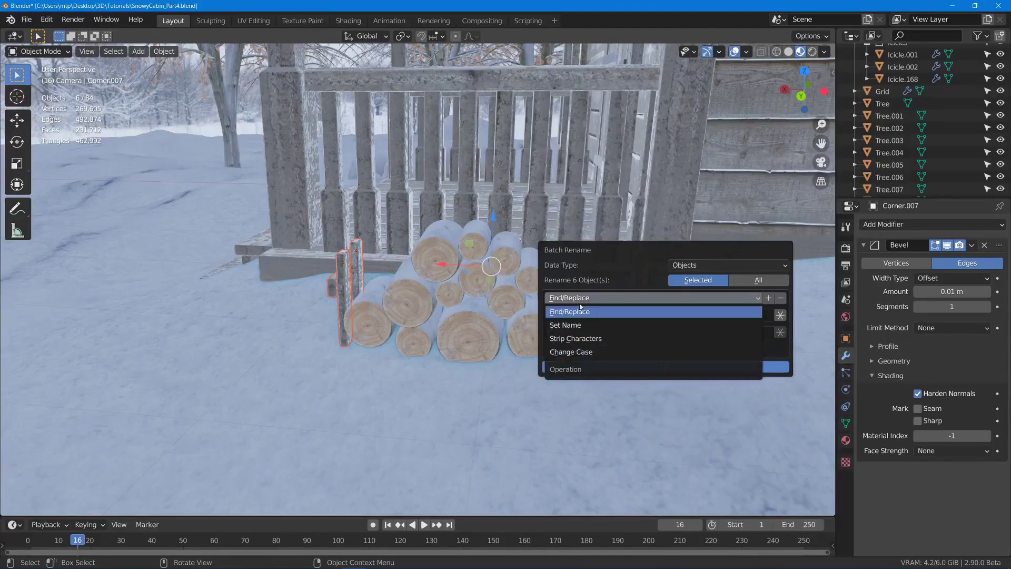
{"action": "left_click", "coordinate": [594, 324]}
{"action": "left_click", "coordinate": [633, 316]}
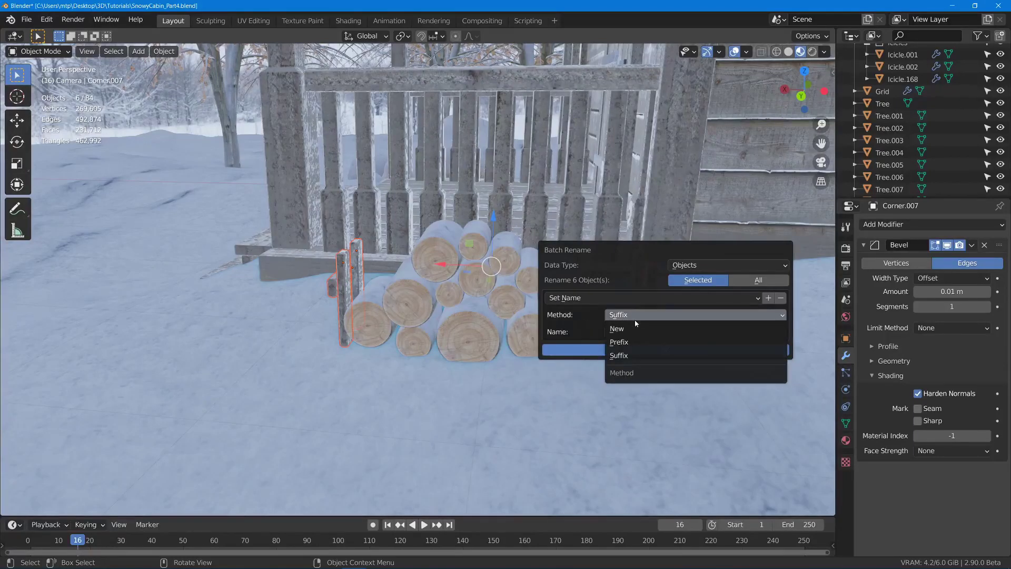
{"action": "left_click", "coordinate": [623, 329]}
{"action": "left_click", "coordinate": [624, 331]}
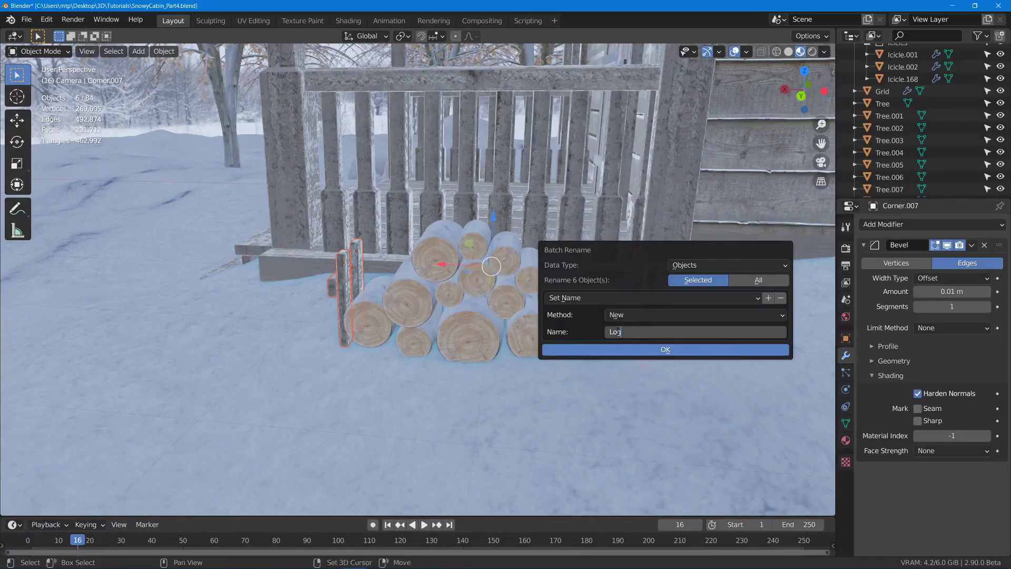
{"action": "key", "text": "Return"}
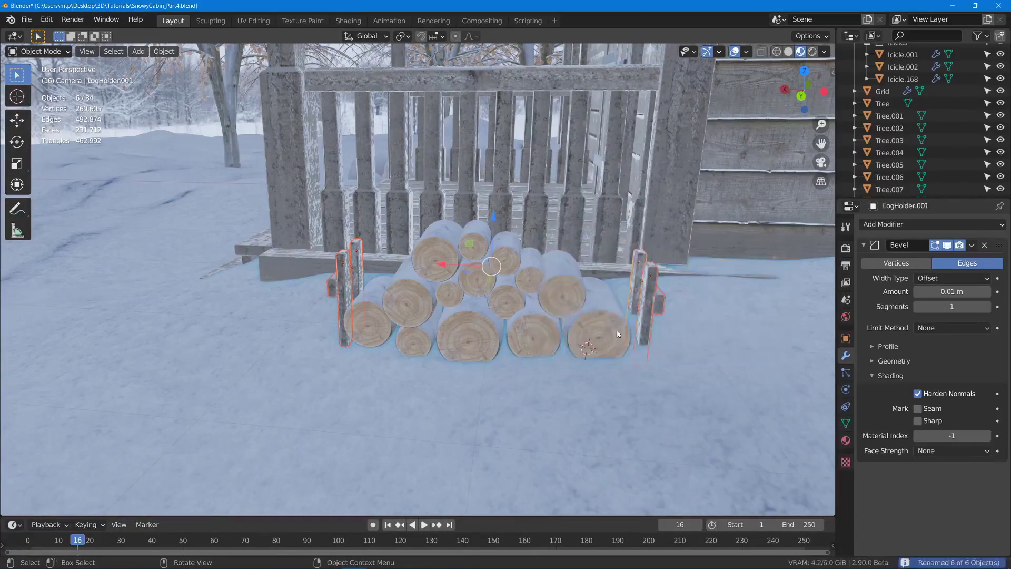
Nudge the holder piece beside the largest end log slightly along X and clear the selection.
{"action": "left_click", "coordinate": [645, 270], "text": "shift"}
{"action": "left_click_drag", "start_coordinate": [599, 271], "coordinate": [592, 270]}
{"action": "key", "text": "alt+a"}
Make a linked duplicate of the large top log and position it above the bottom log beside the holder post.
{"action": "middle_click_drag", "start_coordinate": [454, 289], "coordinate": [453, 270]}
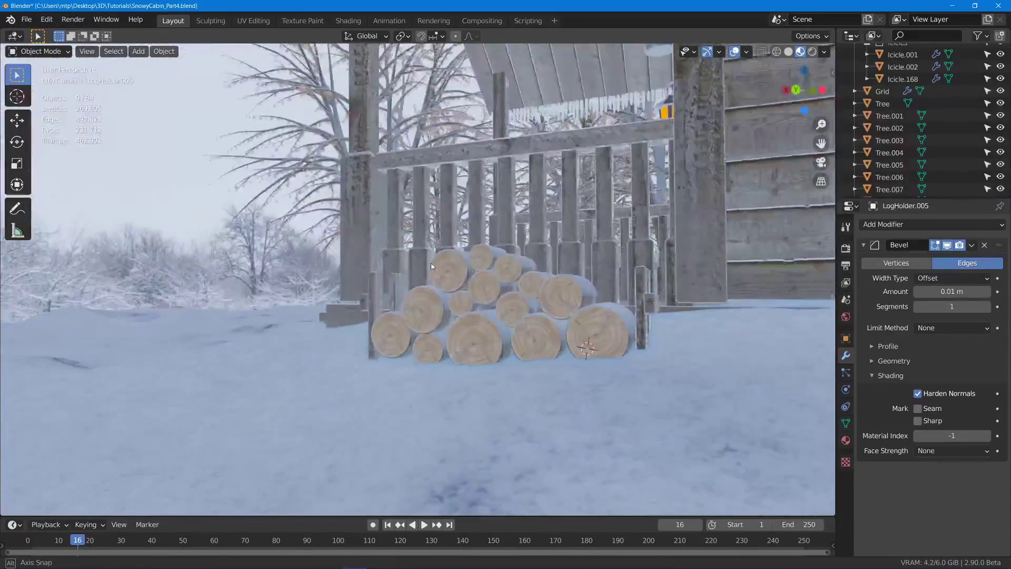
{"action": "middle_click_drag", "start_coordinate": [434, 267], "coordinate": [488, 280]}
{"action": "scroll", "coordinate": [485, 273], "scroll_direction": "up", "scroll_amount": 3}
{"action": "middle_click_drag", "start_coordinate": [319, 274], "coordinate": [395, 280], "text": "shift"}
{"action": "middle_click_drag", "start_coordinate": [314, 293], "coordinate": [452, 302]}
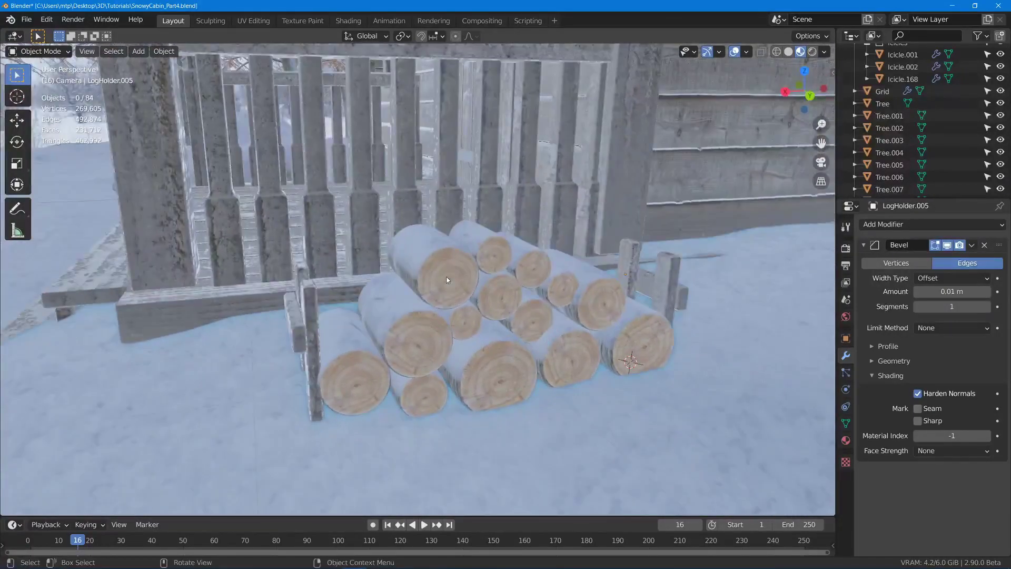
{"action": "left_click", "coordinate": [447, 280]}
{"action": "key", "text": "alt+d"}
{"action": "left_click", "coordinate": [355, 315]}
{"action": "middle_click_drag", "start_coordinate": [356, 315], "coordinate": [347, 281]}
{"action": "key", "text": "g"}
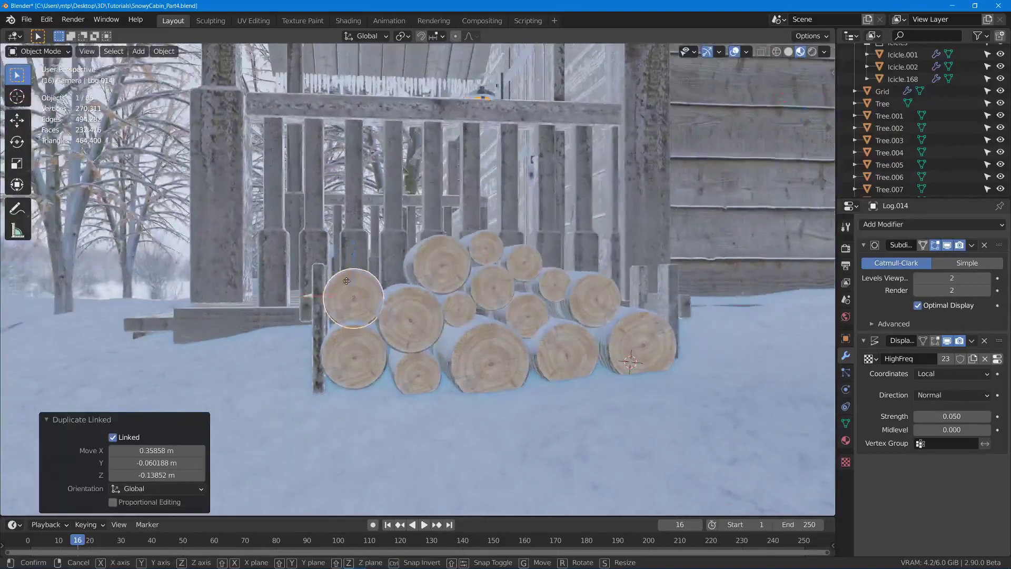
{"action": "left_click", "coordinate": [399, 265]}
Scale the new end log, rotate it about Y, shift it along Y and clear the selection.
{"action": "key", "text": "s"}
{"action": "left_click", "coordinate": [396, 266]}
{"action": "key", "text": "r"}
{"action": "key", "text": "y"}
{"action": "left_click", "coordinate": [286, 178]}
{"action": "middle_click_drag", "start_coordinate": [285, 177], "coordinate": [369, 342]}
{"action": "key", "text": "g"}
{"action": "key", "text": "y"}
{"action": "left_click", "coordinate": [368, 368]}
{"action": "key", "text": "alt+a"}
Fill the gap beside the large top log with a scaled, rotated linked duplicate, shifted about 0.03 m along Y.
{"action": "middle_click_drag", "start_coordinate": [379, 400], "coordinate": [481, 295]}
{"action": "left_click", "coordinate": [482, 244]}
{"action": "key", "text": "alt+d"}
{"action": "left_click", "coordinate": [398, 265]}
{"action": "key", "text": "s"}
{"action": "middle_click_drag", "start_coordinate": [398, 265], "coordinate": [464, 379]}
{"action": "left_click", "coordinate": [423, 247]}
{"action": "key", "text": "r"}
{"action": "left_click", "coordinate": [432, 269]}
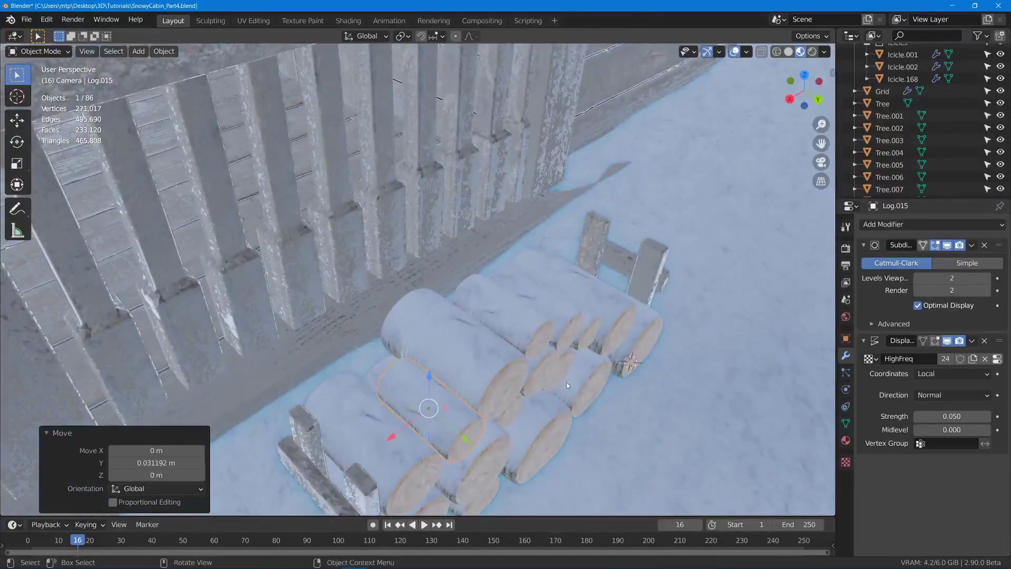
{"action": "key", "text": "alt+a"}
Place a linked duplicate of the large second-row log above the largest bottom log and adjust it along Y.
{"action": "middle_click_drag", "start_coordinate": [573, 383], "coordinate": [525, 289]}
{"action": "left_click", "coordinate": [594, 262]}
{"action": "key", "text": "alt+d"}
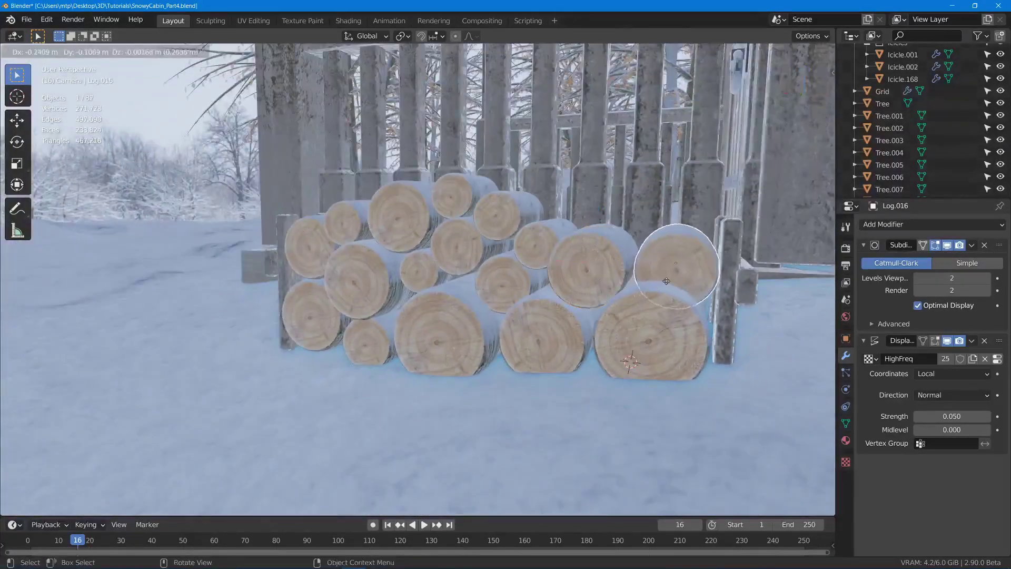
{"action": "left_click", "coordinate": [666, 263]}
{"action": "key", "text": "g"}
{"action": "key", "text": "y"}
{"action": "middle_click_drag", "start_coordinate": [666, 264], "coordinate": [737, 227]}
{"action": "left_click", "coordinate": [758, 276]}
Adjust the new large log's height along Z, rotate it about Y and reposition it against the holder.
{"action": "key", "text": "g"}
{"action": "key", "text": "z"}
{"action": "left_click", "coordinate": [713, 231]}
{"action": "key", "text": "r"}
{"action": "key", "text": "y"}
{"action": "left_click", "coordinate": [716, 232]}
{"action": "key", "text": "g"}
{"action": "left_click", "coordinate": [590, 221]}
Shift the small upper log about 0.009 m along X and duplicate it onto the two large logs beside the holder.
{"action": "middle_click_drag", "start_coordinate": [590, 221], "coordinate": [583, 243]}
{"action": "left_click", "coordinate": [538, 237]}
{"action": "key", "text": "g"}
{"action": "key", "text": "x"}
{"action": "left_click", "coordinate": [545, 235]}
{"action": "key", "text": "shift+d"}
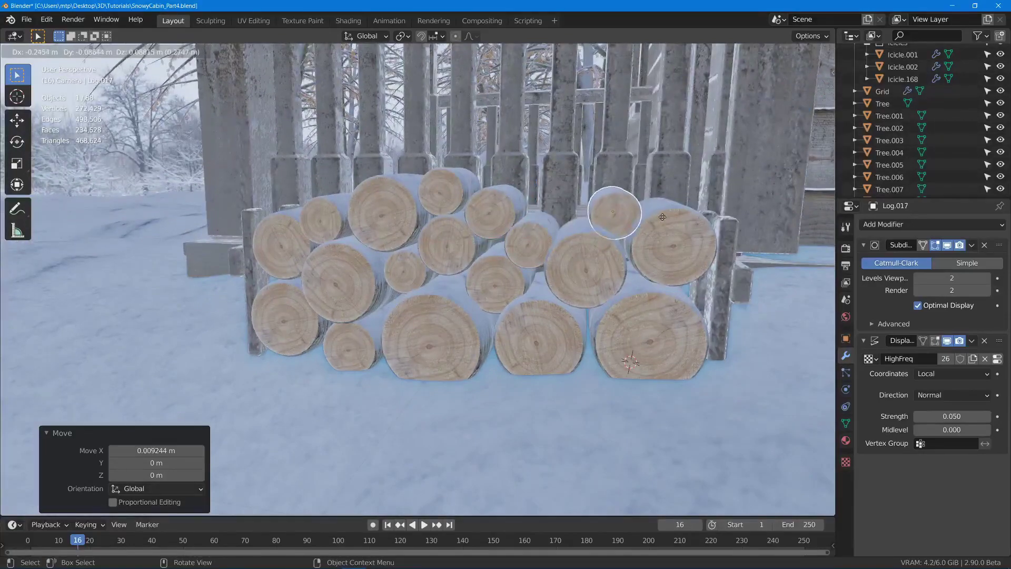
{"action": "left_click", "coordinate": [642, 220]}
Adjust the duplicated small log's height along Z and its depth along Y.
{"action": "key", "text": "g"}
{"action": "key", "text": "z"}
{"action": "middle_click_drag", "start_coordinate": [642, 220], "coordinate": [664, 237]}
{"action": "left_click", "coordinate": [632, 218]}
{"action": "key", "text": "g"}
{"action": "key", "text": "y"}
{"action": "left_click", "coordinate": [686, 245]}
Rotate the duplicated small log about Y and reposition it on the pile.
{"action": "key", "text": "r"}
{"action": "key", "text": "y"}
{"action": "left_click", "coordinate": [599, 155]}
{"action": "key", "text": "g"}
{"action": "middle_click_drag", "start_coordinate": [598, 155], "coordinate": [526, 137]}
{"action": "left_click", "coordinate": [585, 174]}
Place a linked duplicate of the small log in the upper row's gap, rotate it about Y and adjust its height.
{"action": "left_click", "coordinate": [522, 250]}
{"action": "key", "text": "alt+d"}
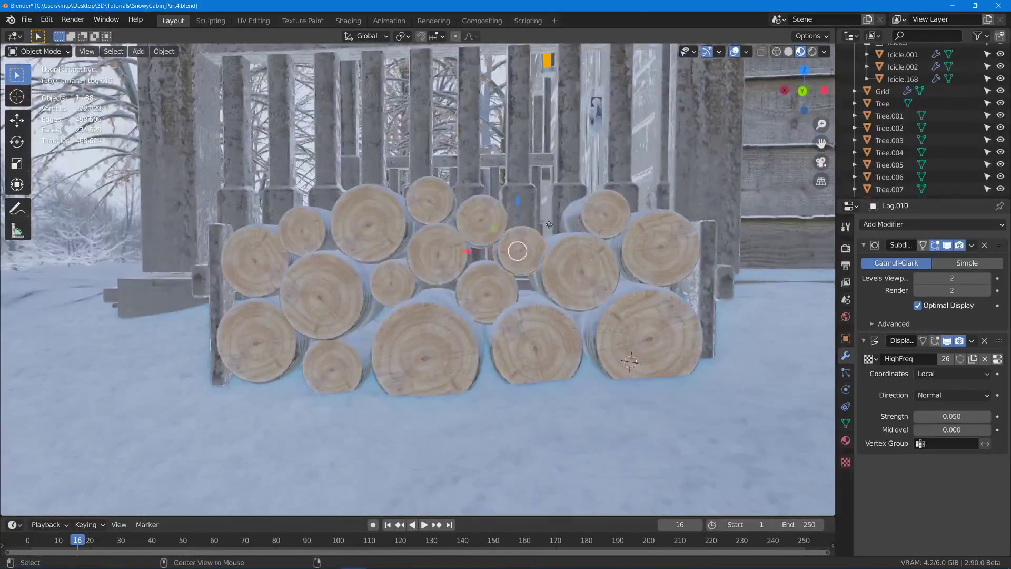
{"action": "left_click", "coordinate": [549, 220]}
{"action": "key", "text": "r"}
{"action": "key", "text": "y"}
{"action": "middle_click_drag", "start_coordinate": [550, 220], "coordinate": [631, 310]}
{"action": "left_click", "coordinate": [593, 224]}
{"action": "key", "text": "g"}
{"action": "key", "text": "z"}
{"action": "left_click", "coordinate": [548, 214]}
Add another linked duplicate on top of the upper row, scale it and rotate it 37.5° about Y.
{"action": "key", "text": "alt+d"}
{"action": "left_click", "coordinate": [501, 207]}
{"action": "key", "text": "s"}
{"action": "left_click", "coordinate": [634, 269]}
{"action": "middle_click_drag", "start_coordinate": [634, 268], "coordinate": [699, 160]}
{"action": "key", "text": "r"}
{"action": "key", "text": "y"}
{"action": "left_click", "coordinate": [577, 159]}
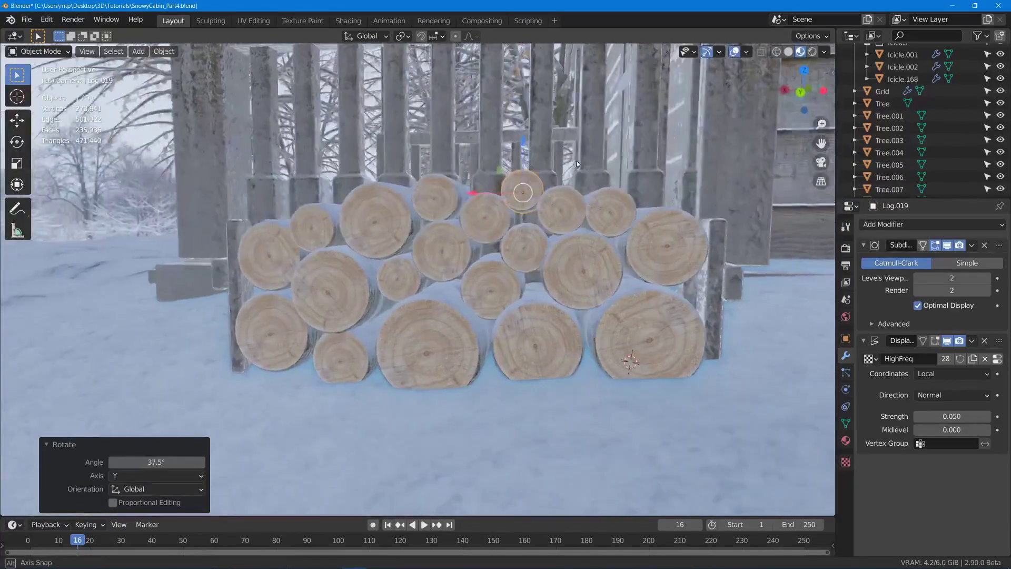
Deselect the log, review the finished pile from several angles and save the file.
{"action": "middle_click_drag", "start_coordinate": [577, 158], "coordinate": [627, 158]}
{"action": "key", "text": "alt+a"}
{"action": "scroll", "coordinate": [579, 157], "scroll_direction": "down", "scroll_amount": 3}
{"action": "key", "text": "ctrl+s"}
{"action": "middle_click_drag", "start_coordinate": [500, 190], "coordinate": [523, 237]}
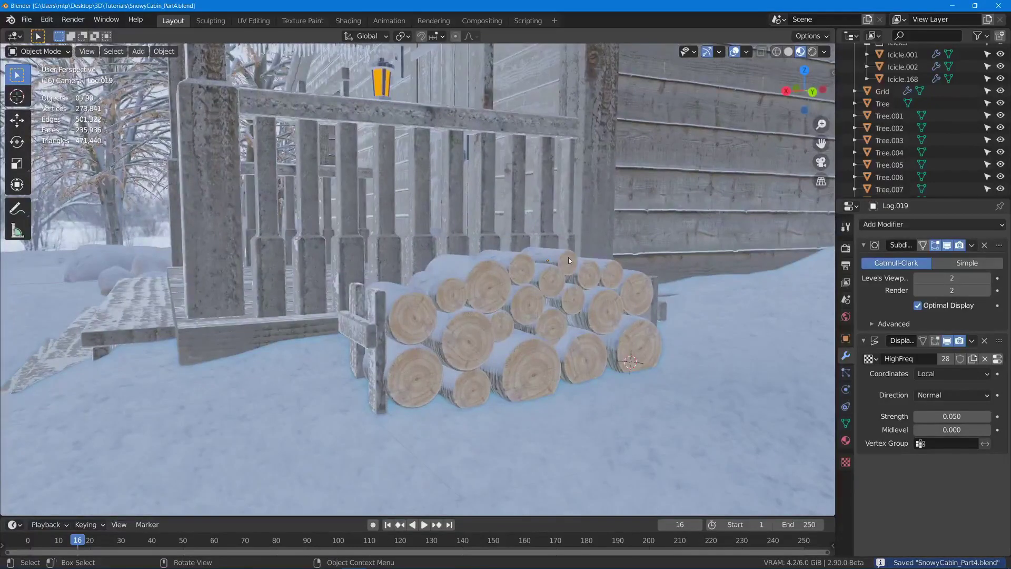
{"action": "middle_click_drag", "start_coordinate": [558, 359], "coordinate": [499, 234]}
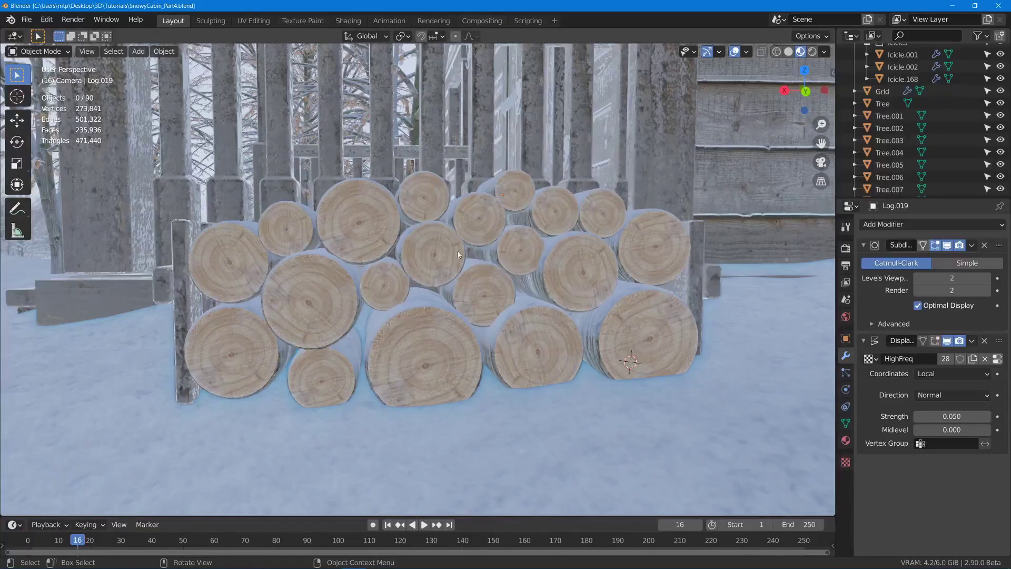
{"action": "middle_click_drag", "start_coordinate": [547, 233], "coordinate": [478, 262]}
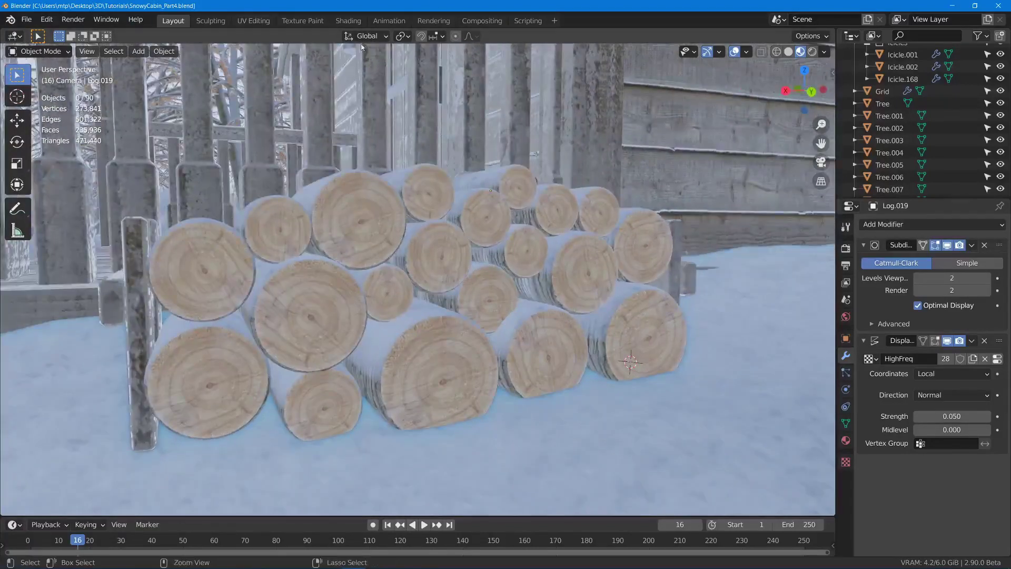
{"action": "key", "text": "ctrl+s"}
Switch to the Shading workspace and add an Object Info node above the image texture in the WoodEnd material.
{"action": "left_click", "coordinate": [348, 20]}
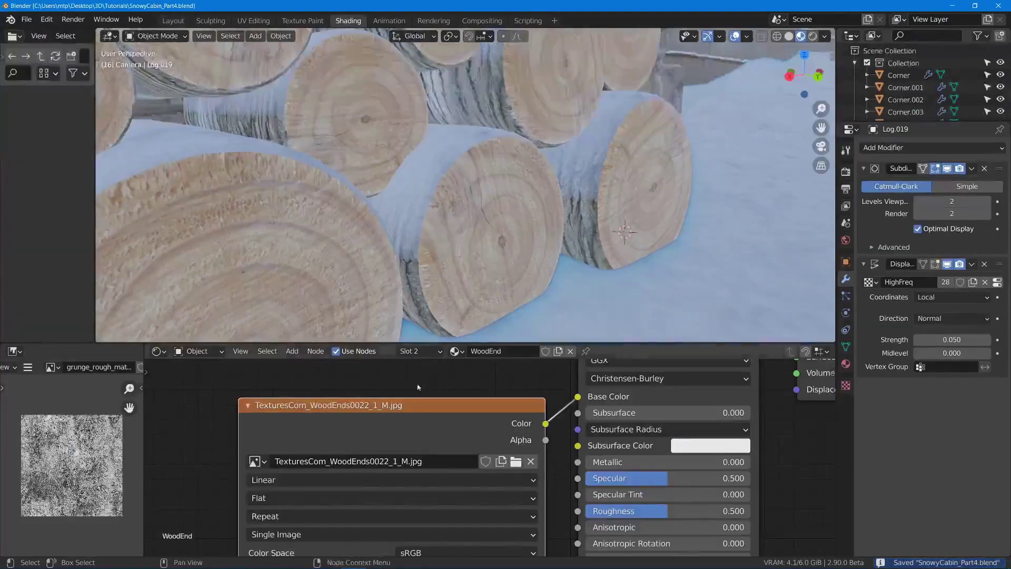
{"action": "scroll", "coordinate": [415, 406], "scroll_direction": "down", "scroll_amount": 4}
{"action": "left_click_drag", "start_coordinate": [427, 426], "coordinate": [305, 424]}
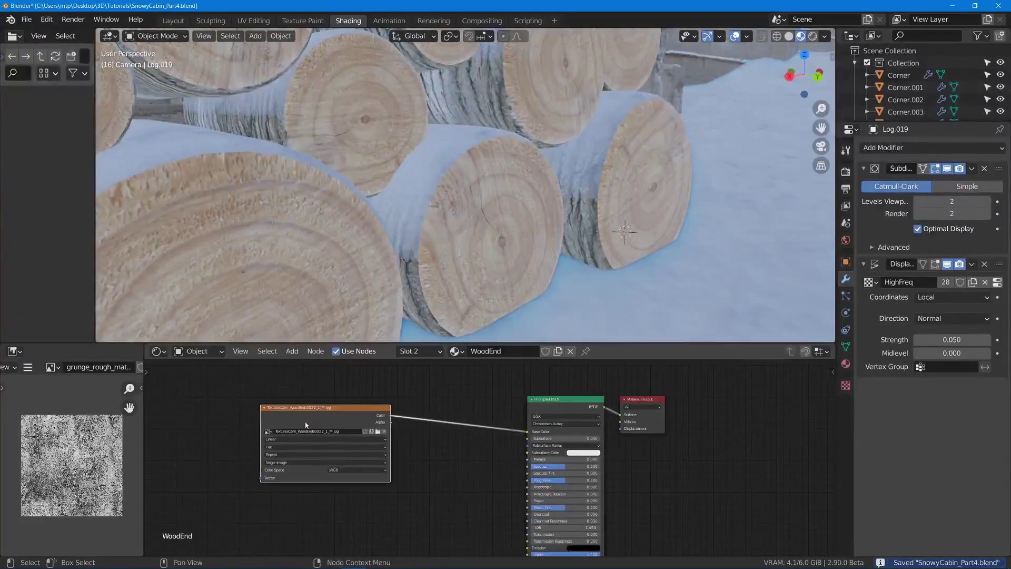
{"action": "key", "text": "shift+a"}
{"action": "left_click", "coordinate": [430, 392]}
{"action": "type", "text": "ob"}
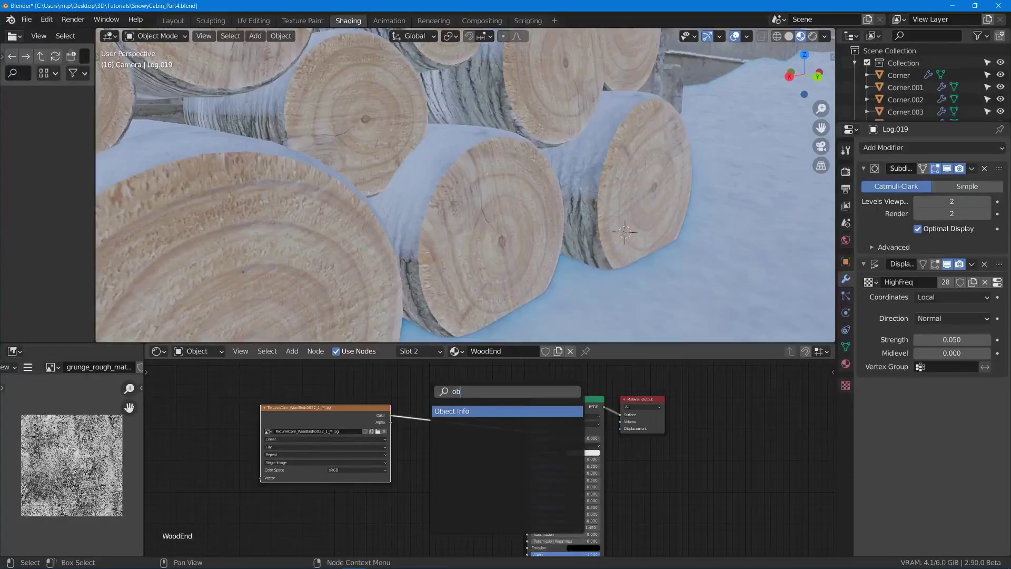
{"action": "type", "text": "j"}
{"action": "key", "text": "Return"}
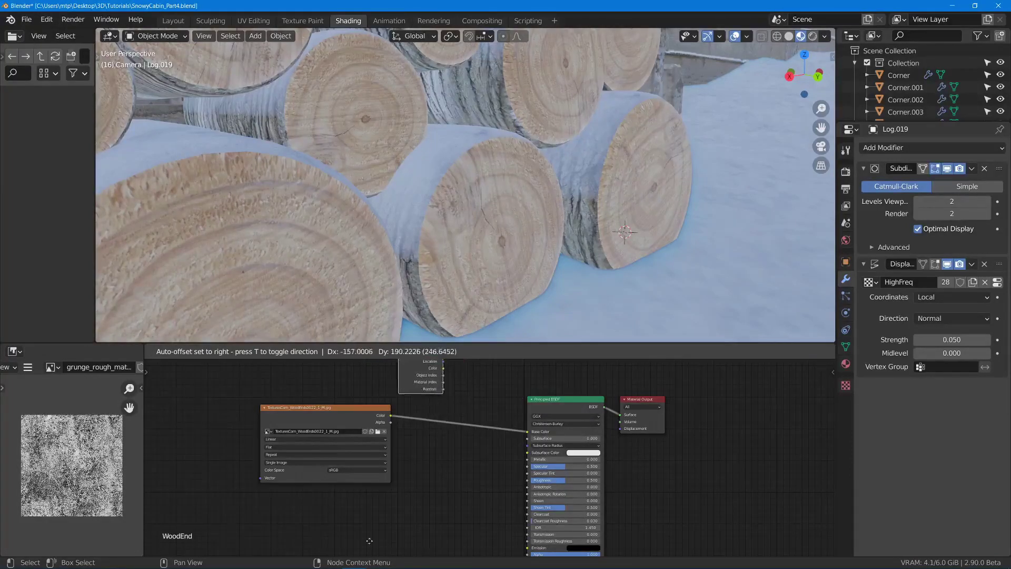
{"action": "left_click", "coordinate": [363, 348]}
{"action": "left_click_drag", "start_coordinate": [402, 369], "coordinate": [386, 368]}
{"action": "middle_click_drag", "start_coordinate": [373, 372], "coordinate": [419, 428]}
{"action": "scroll", "coordinate": [418, 428], "scroll_direction": "up", "scroll_amount": 1}
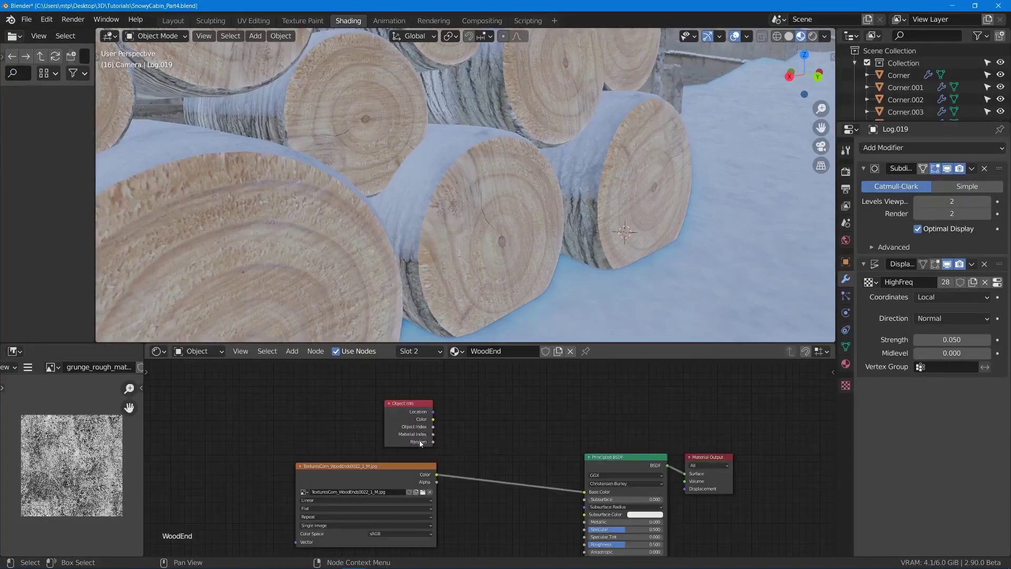
Add a Hue Saturation Value node and connect the wood end texture's Color output to its Color input.
{"action": "key", "text": "shift+a"}
{"action": "left_click", "coordinate": [500, 409]}
{"action": "scroll", "coordinate": [521, 421], "scroll_direction": "down", "scroll_amount": 1}
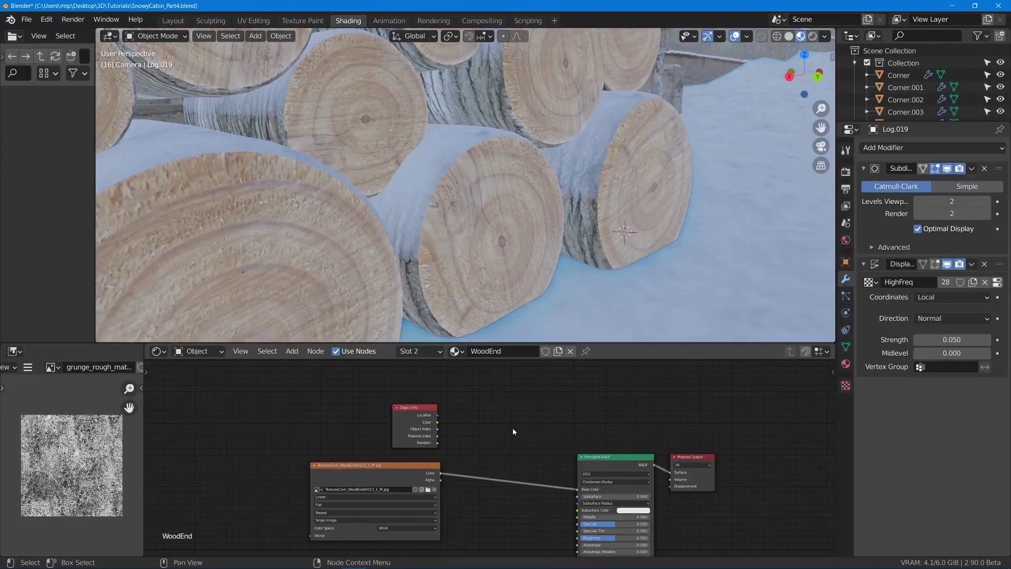
{"action": "key", "text": "ctrl+space"}
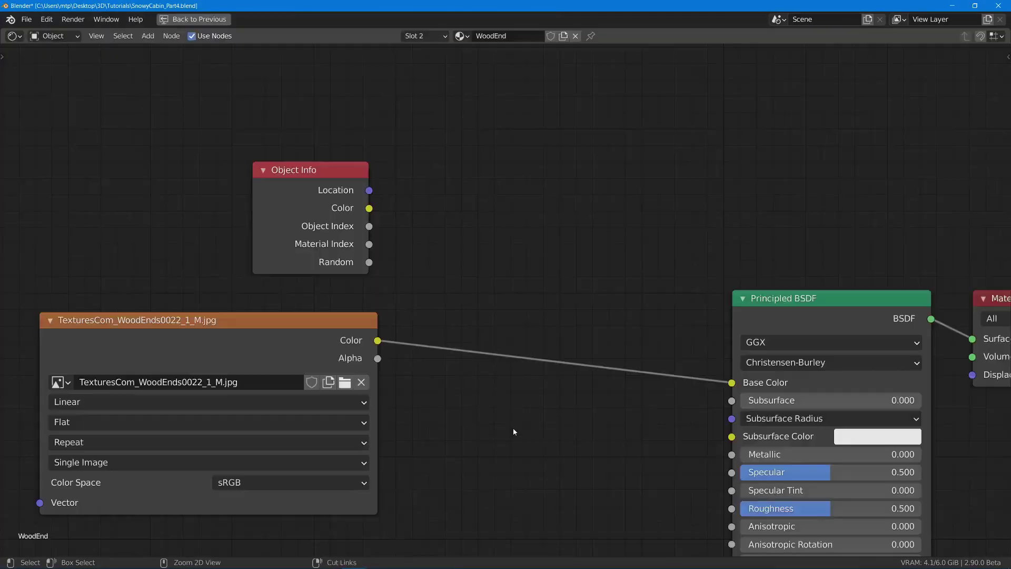
{"action": "key", "text": "shift+a"}
{"action": "left_click", "coordinate": [495, 178]}
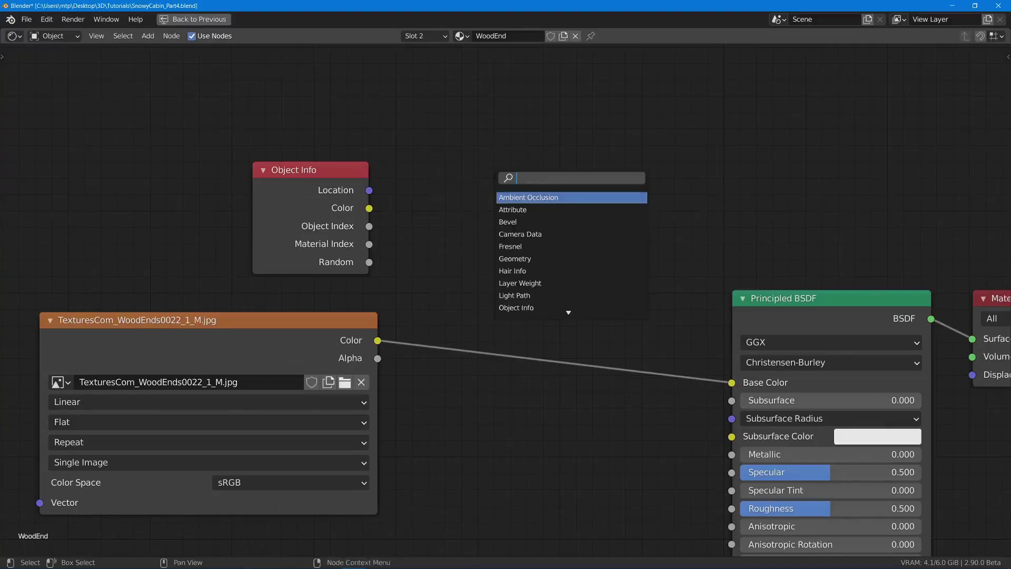
{"action": "type", "text": "hue"}
{"action": "key", "text": "Return"}
{"action": "left_click", "coordinate": [463, 150]}
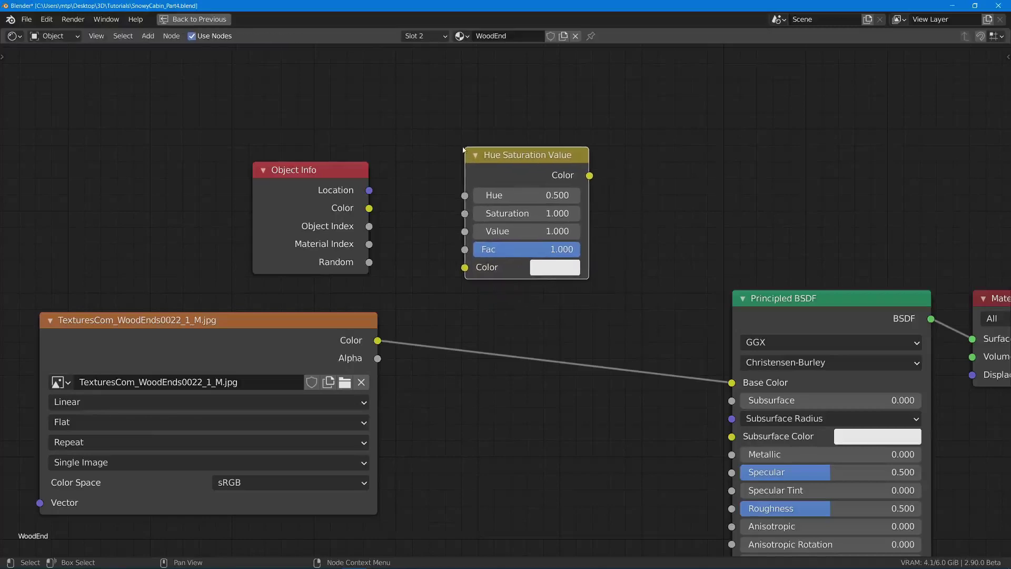
{"action": "left_click_drag", "start_coordinate": [377, 340], "coordinate": [392, 322]}
{"action": "left_click_drag", "start_coordinate": [461, 270], "coordinate": [467, 269]}
Add a MixRGB node with the texture's Color feeding Color1 and the Hue Saturation Value output feeding Color2.
{"action": "key", "text": "shift+a"}
{"action": "left_click", "coordinate": [640, 184]}
{"action": "type", "text": "mix"}
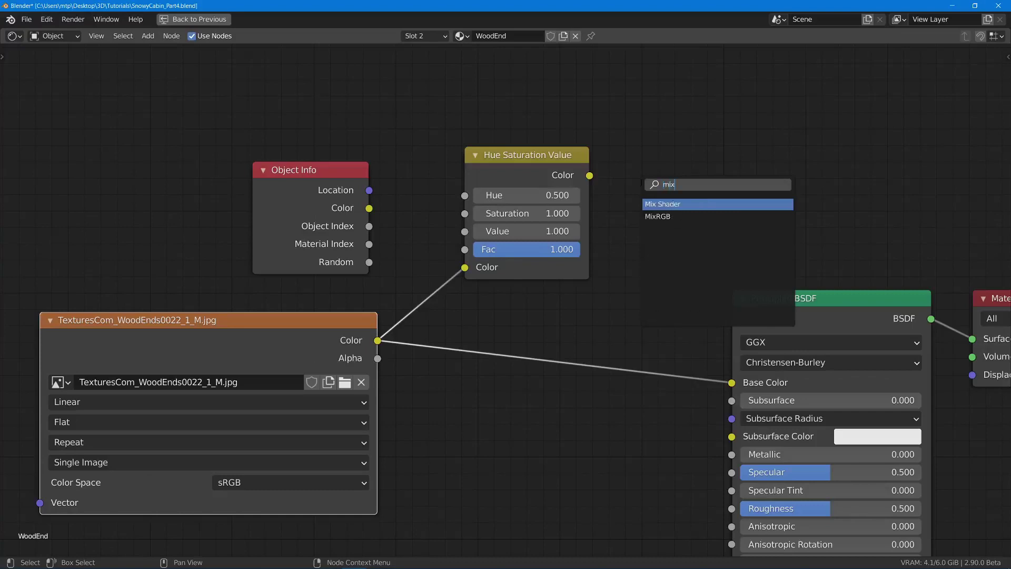
{"action": "key", "text": "Down"}
{"action": "key", "text": "Return"}
{"action": "left_click", "coordinate": [644, 143]}
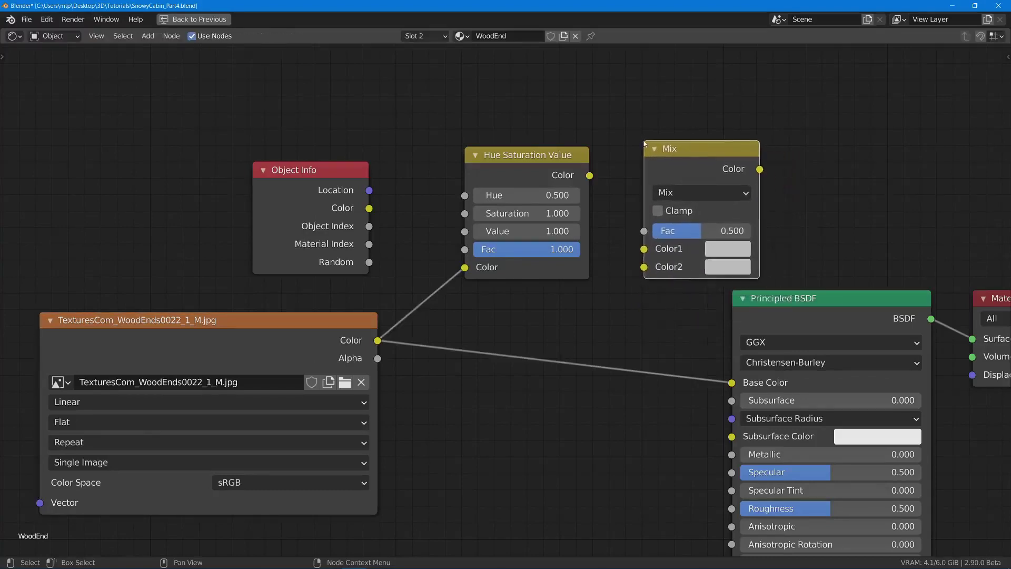
{"action": "left_click_drag", "start_coordinate": [377, 341], "coordinate": [643, 249]}
{"action": "left_click_drag", "start_coordinate": [589, 175], "coordinate": [613, 196]}
{"action": "left_click_drag", "start_coordinate": [646, 270], "coordinate": [643, 266]}
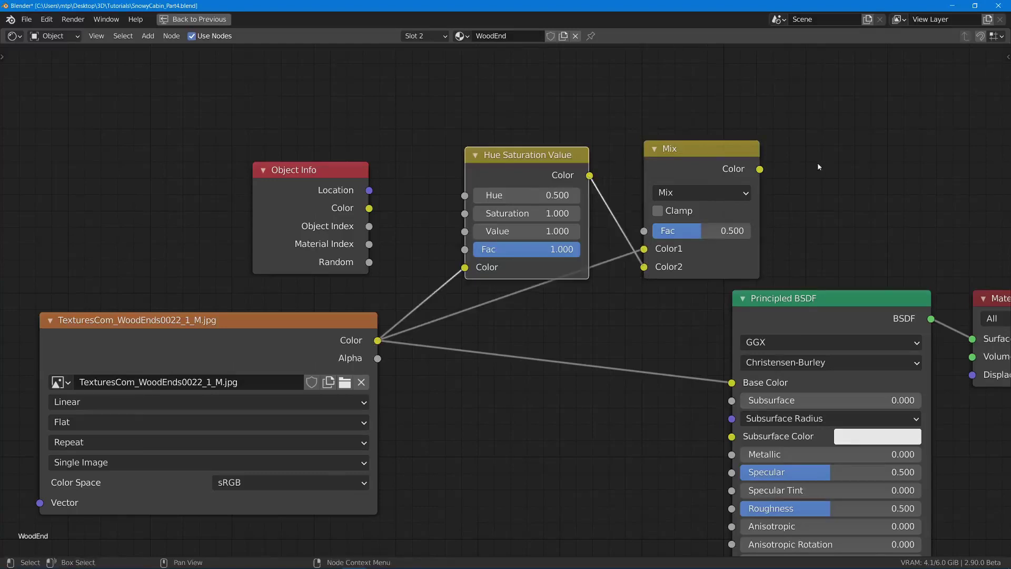
Connect the Mix output to Base Color, tidy the nodes and drive the Mix Fac with Object Info's Random output.
{"action": "left_click_drag", "start_coordinate": [759, 169], "coordinate": [731, 382]}
{"action": "key", "text": "g"}
{"action": "left_click", "coordinate": [691, 327]}
{"action": "left_click_drag", "start_coordinate": [538, 177], "coordinate": [479, 142]}
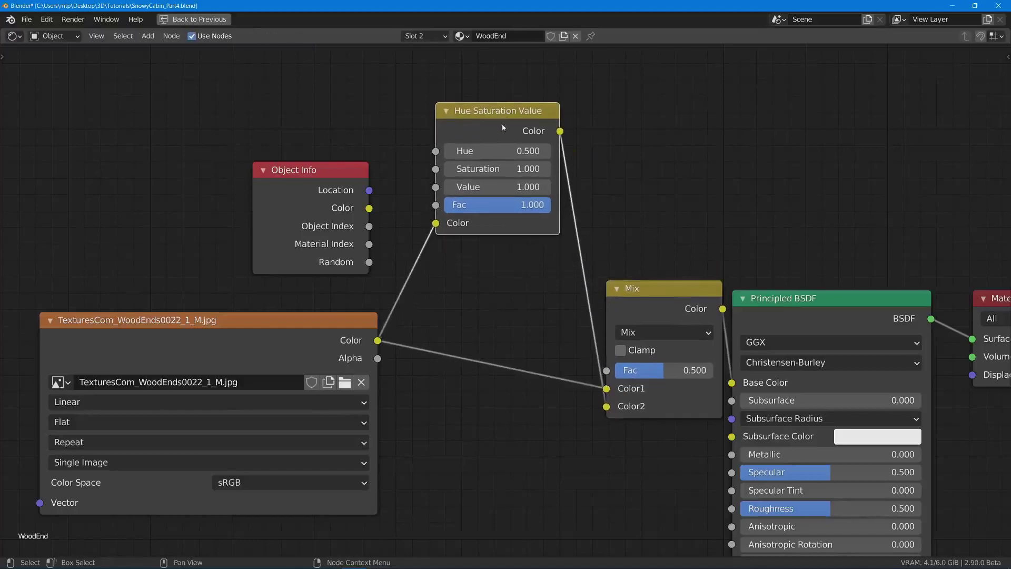
{"action": "left_click_drag", "start_coordinate": [371, 263], "coordinate": [615, 370]}
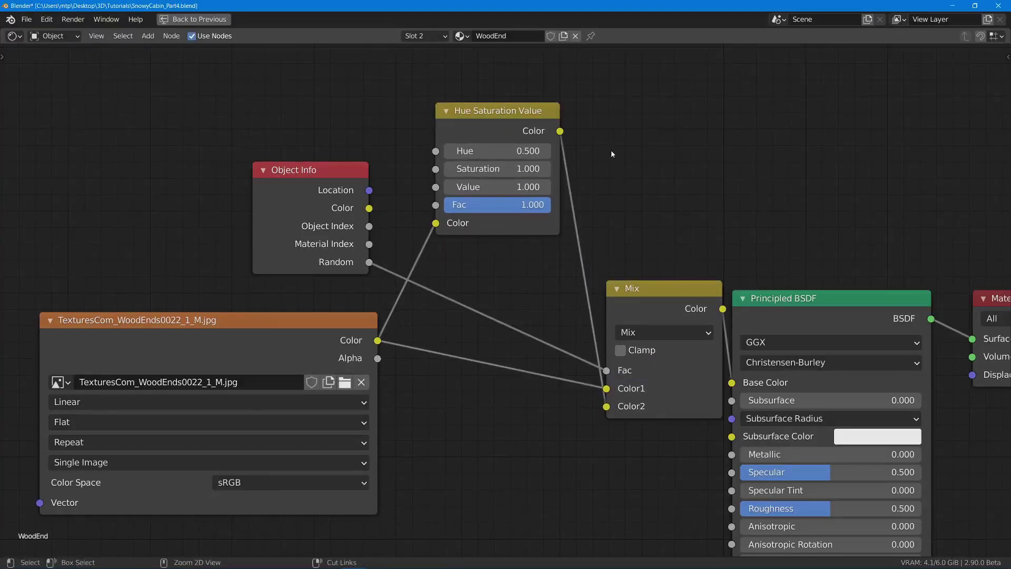
Set the Hue Saturation Value node's Value to 0.5 and Saturation to 0.8.
{"action": "key", "text": "ctrl+space"}
{"action": "scroll", "coordinate": [499, 165], "scroll_direction": "down", "scroll_amount": 5}
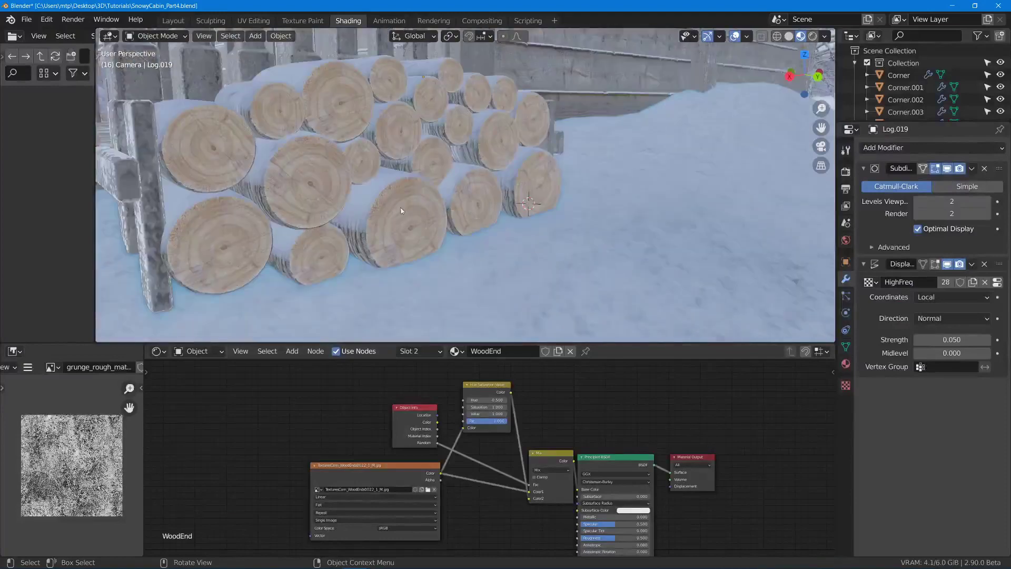
{"action": "scroll", "coordinate": [457, 427], "scroll_direction": "up", "scroll_amount": 6}
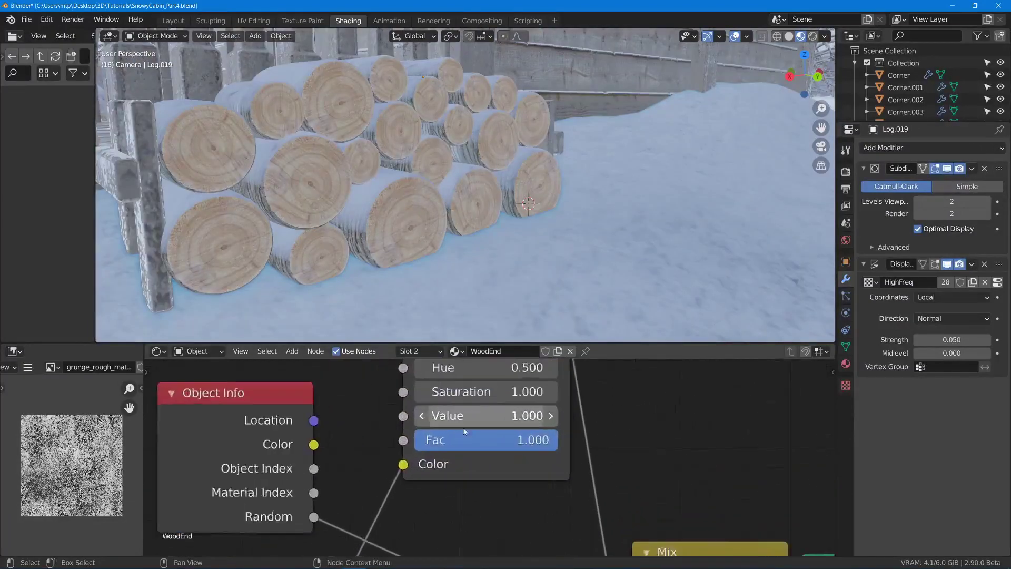
{"action": "left_click", "coordinate": [421, 408]}
{"action": "left_click", "coordinate": [422, 408]}
{"action": "left_click", "coordinate": [421, 408]}
{"action": "left_click", "coordinate": [421, 408]}
{"action": "left_click", "coordinate": [421, 408]}
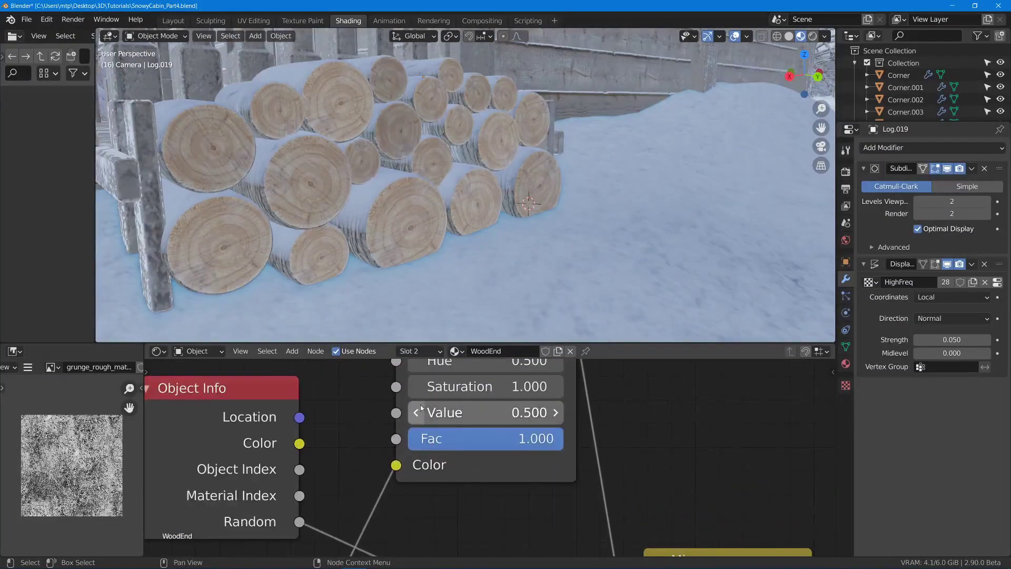
{"action": "middle_click_drag", "start_coordinate": [423, 408], "coordinate": [425, 442]}
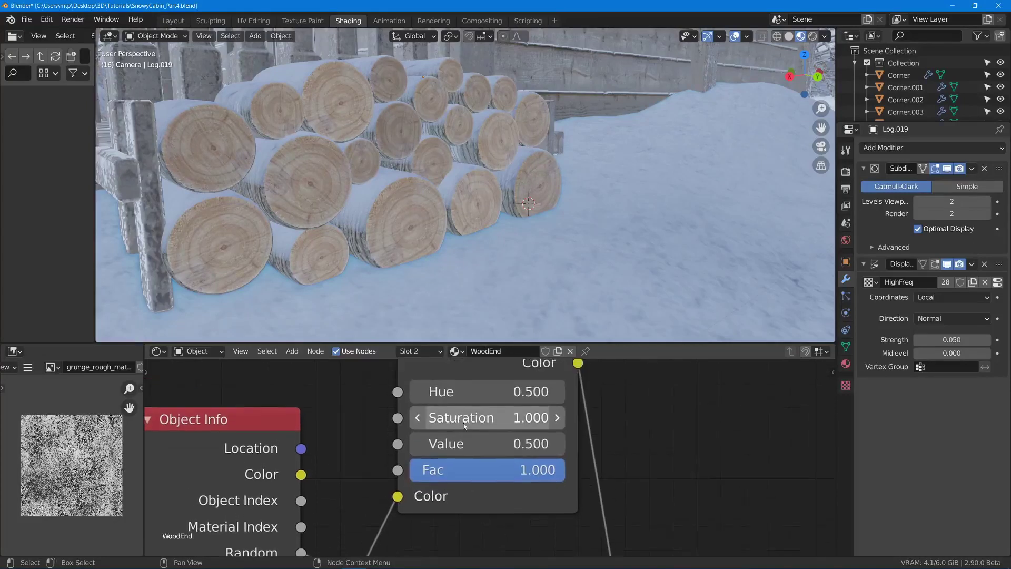
{"action": "left_click", "coordinate": [424, 442]}
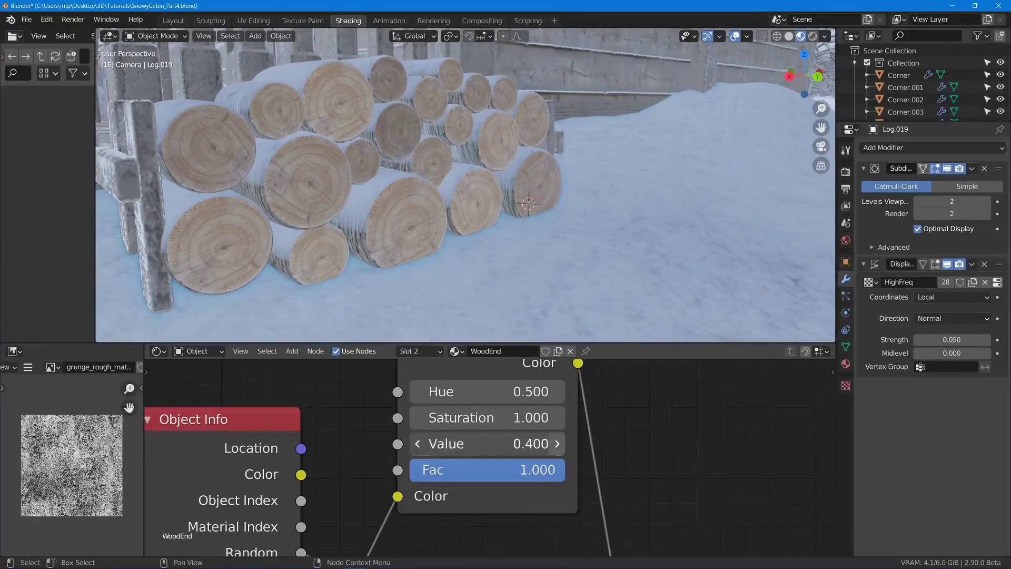
{"action": "left_click", "coordinate": [557, 444]}
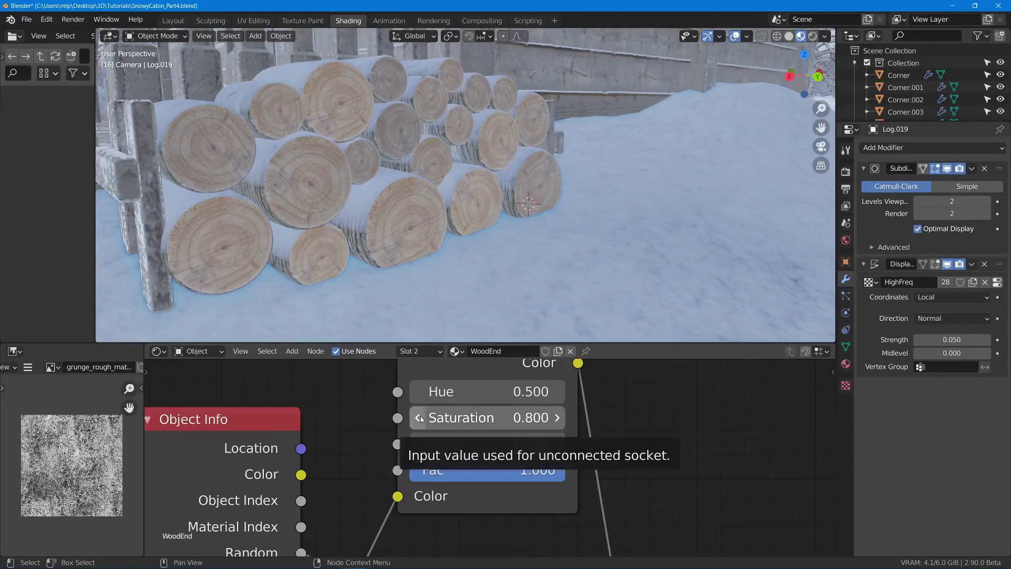
Set the Hue Saturation Value node's Hue to 0.47 and save the file.
{"action": "middle_click_drag", "start_coordinate": [422, 395], "coordinate": [412, 431]}
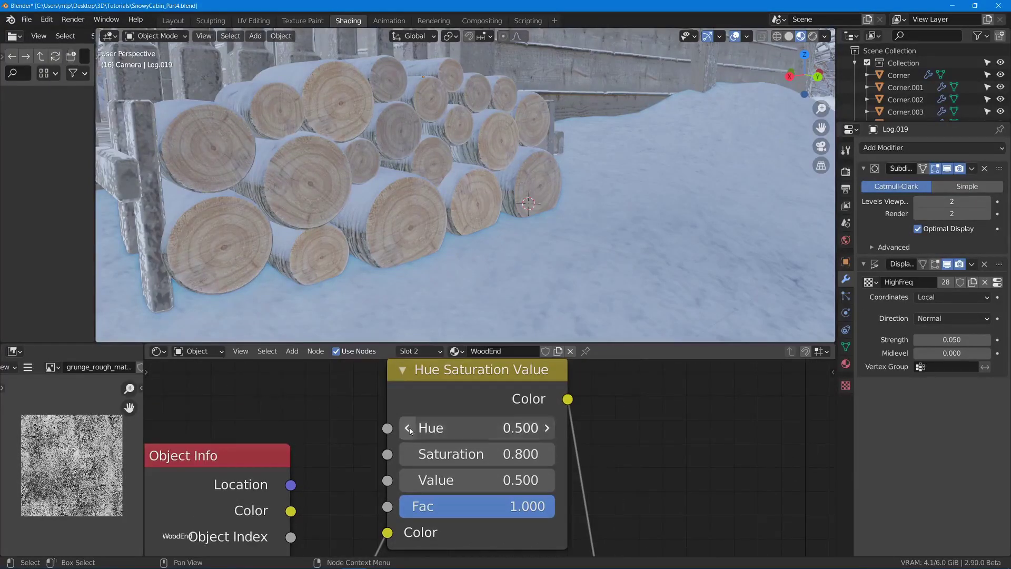
{"action": "left_click", "coordinate": [481, 427]}
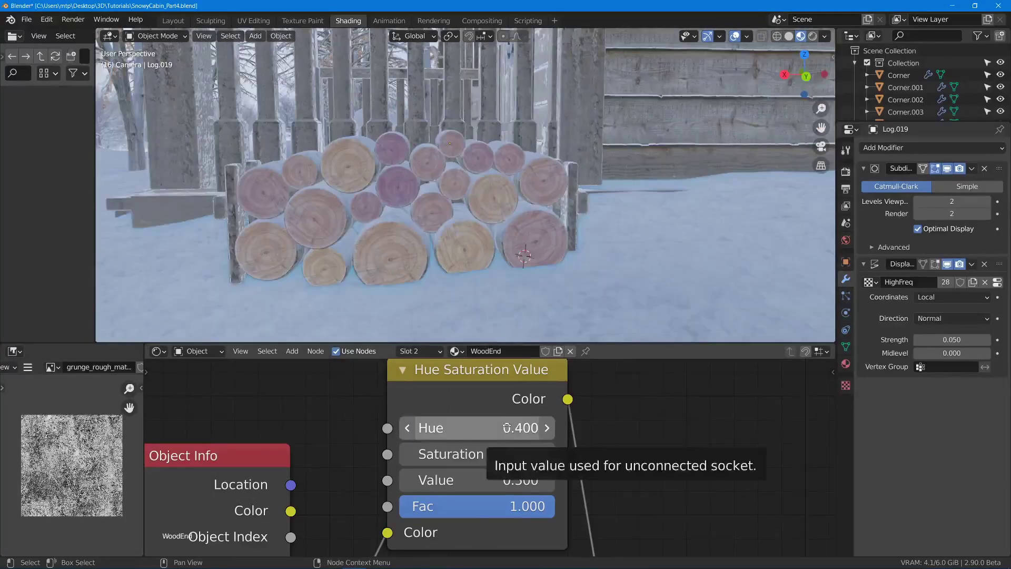
{"action": "left_click", "coordinate": [503, 424]}
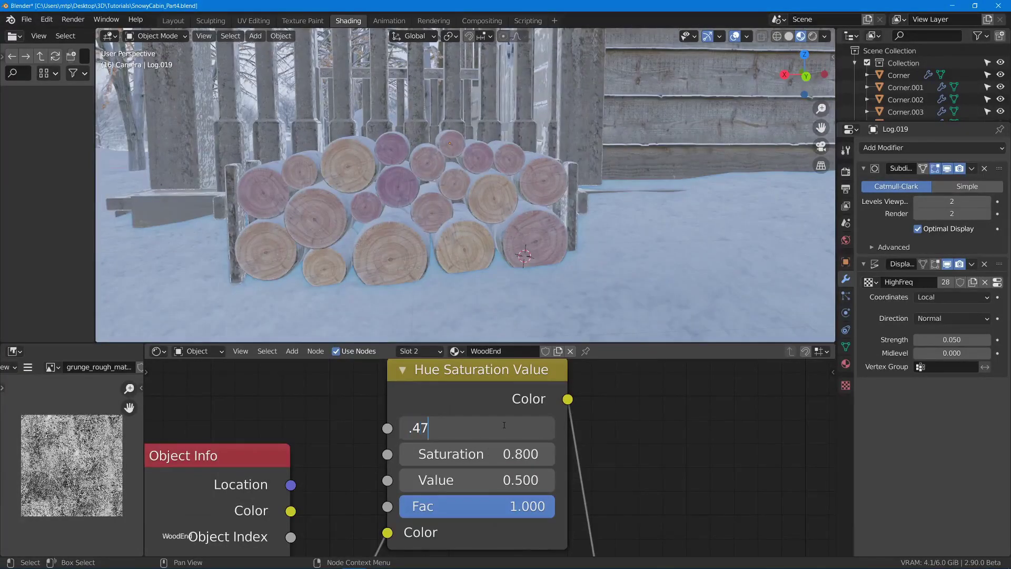
{"action": "key", "text": "Return"}
{"action": "middle_click_drag", "start_coordinate": [347, 232], "coordinate": [467, 206]}
{"action": "key", "text": "ctrl+s"}
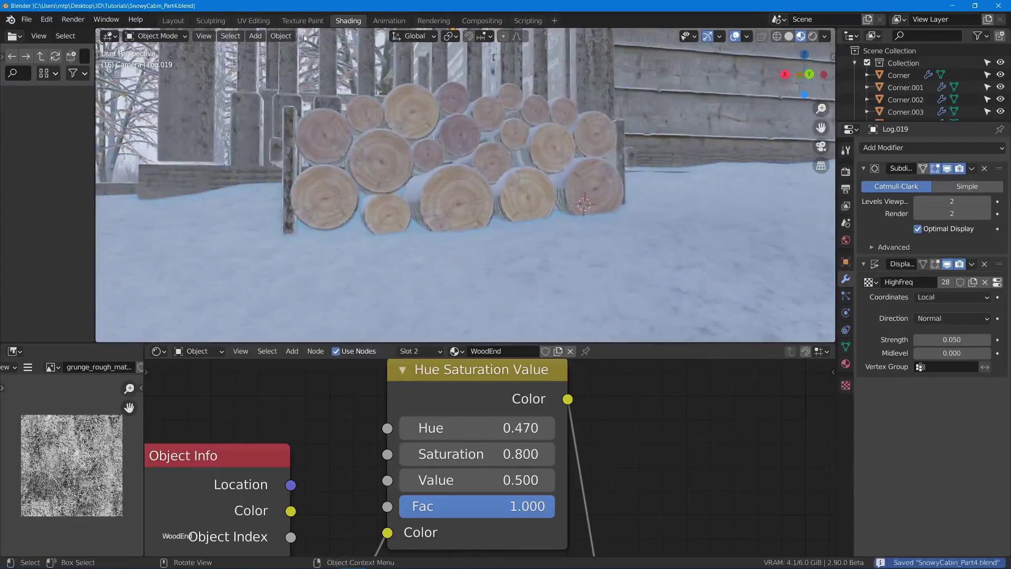
Return to the Layout workspace and duplicate the cabin's corner post beside the porch, placing the copy on the porch floor.
{"action": "left_click", "coordinate": [165, 25]}
{"action": "scroll", "coordinate": [406, 267], "scroll_direction": "down", "scroll_amount": 6}
{"action": "middle_click_drag", "start_coordinate": [416, 268], "coordinate": [466, 318]}
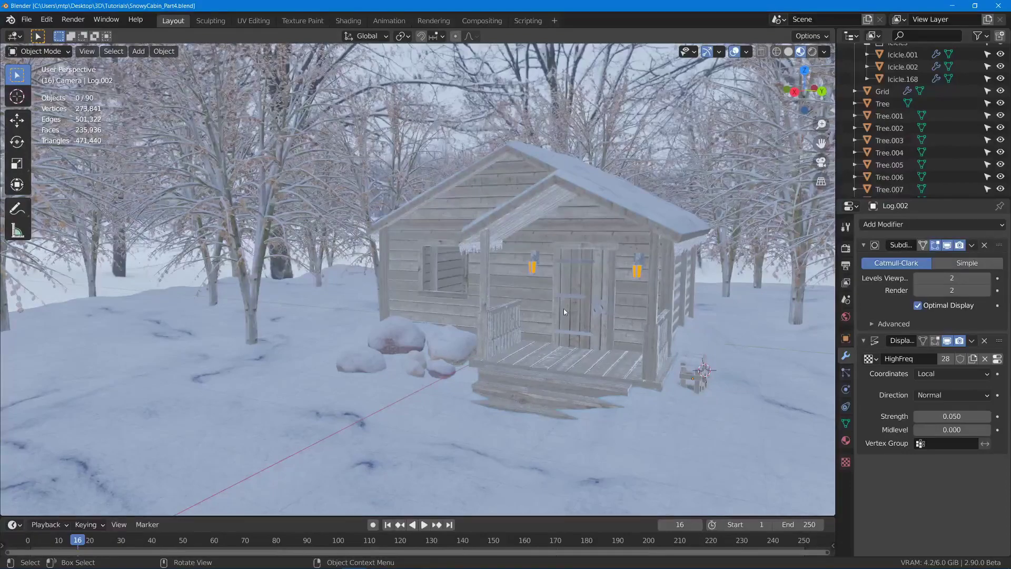
{"action": "middle_click_drag", "start_coordinate": [564, 310], "coordinate": [522, 315]}
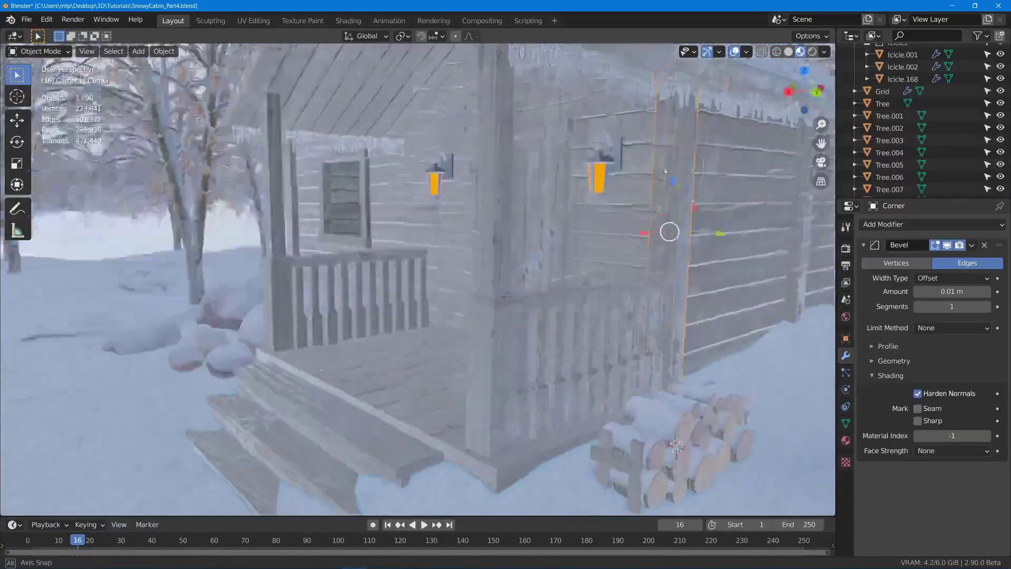
{"action": "middle_click_drag", "start_coordinate": [658, 221], "coordinate": [743, 232]}
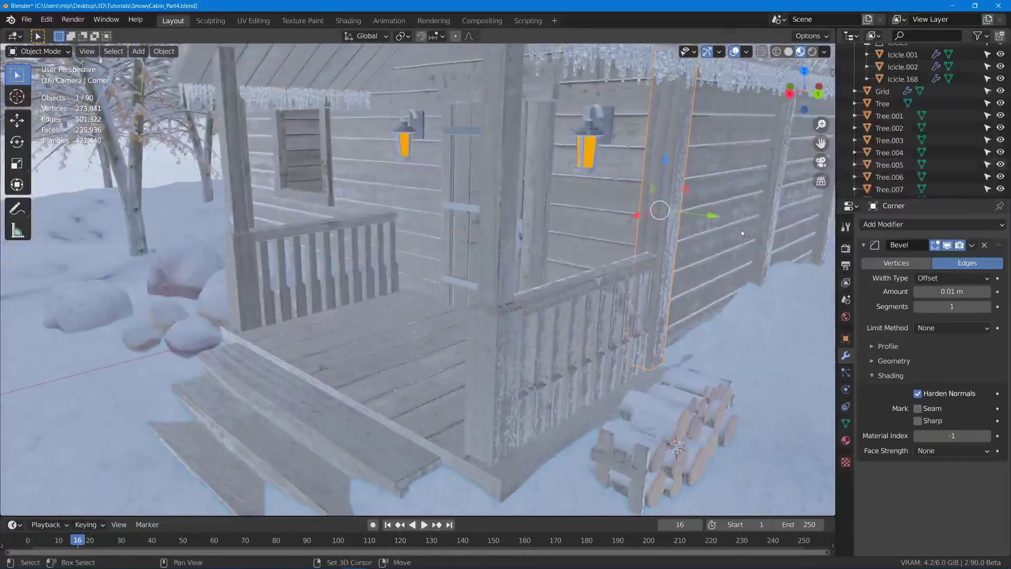
{"action": "key", "text": "shift+d"}
{"action": "left_click", "coordinate": [449, 274]}
{"action": "middle_click_drag", "start_coordinate": [449, 273], "coordinate": [536, 308]}
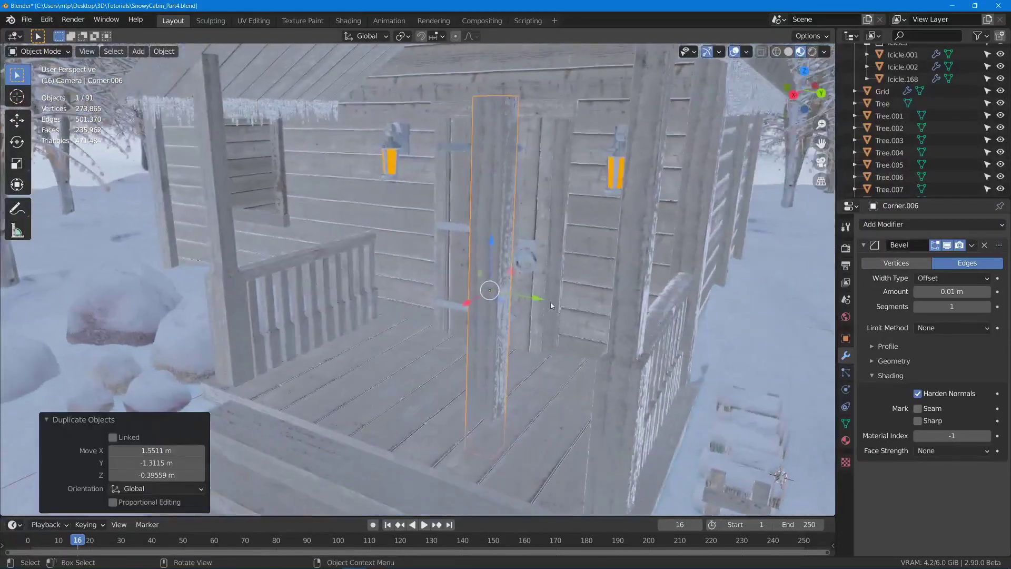
Rename the duplicated post as ChairPiece.
{"action": "key", "text": "F2"}
{"action": "type", "text": "C"}
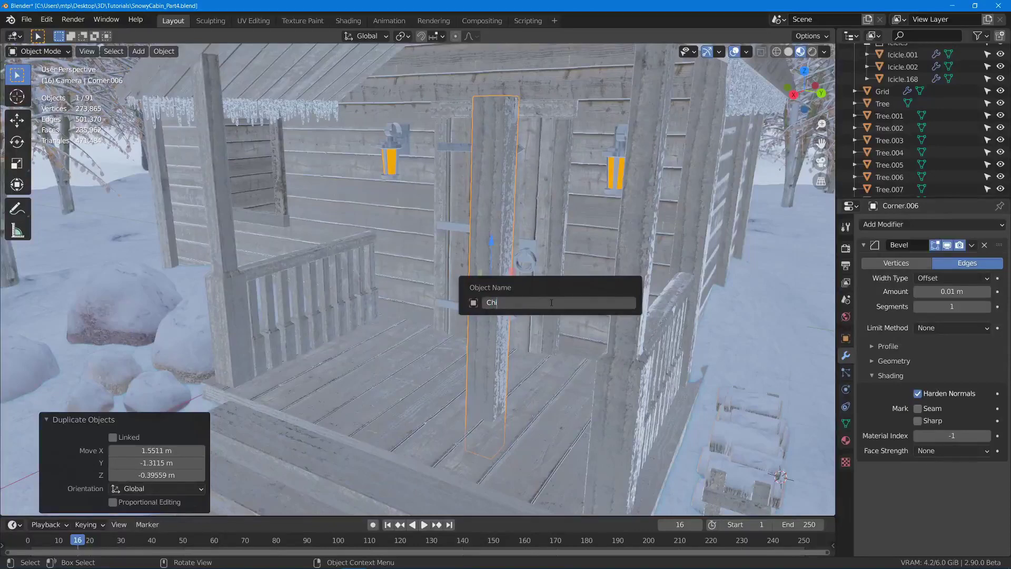
{"action": "type", "text": "hairPiece"}
{"action": "key", "text": "Return"}
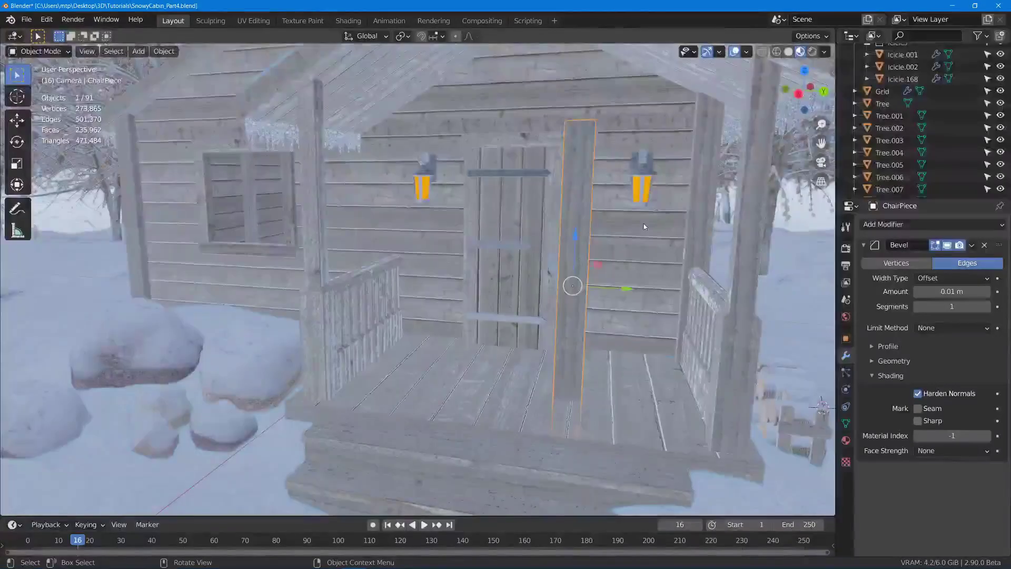
Scale the ChairPiece mesh down uniformly to about 0.394 in Edit Mode.
{"action": "key", "text": "Tab"}
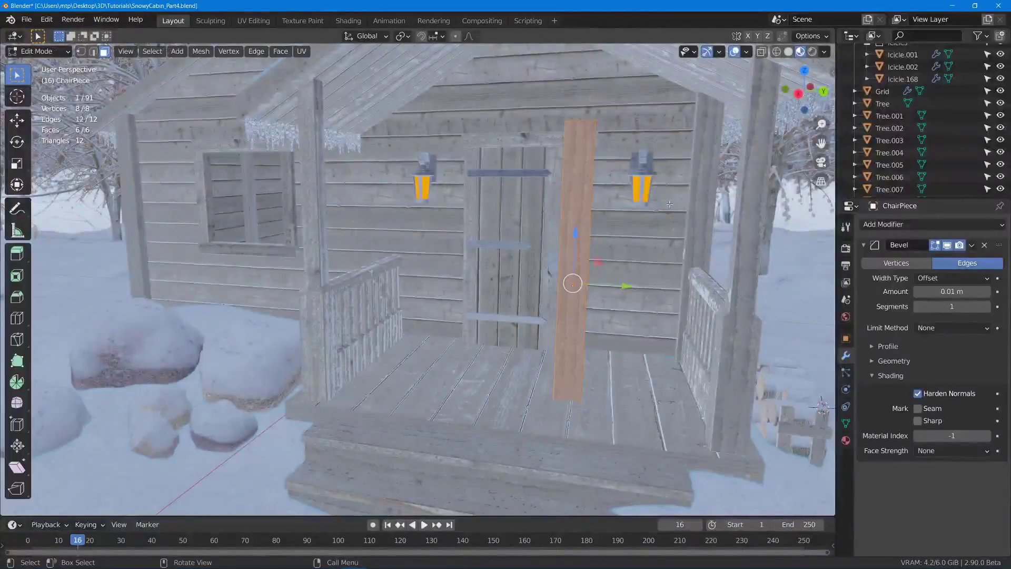
{"action": "key", "text": "s"}
{"action": "left_click", "coordinate": [621, 276]}
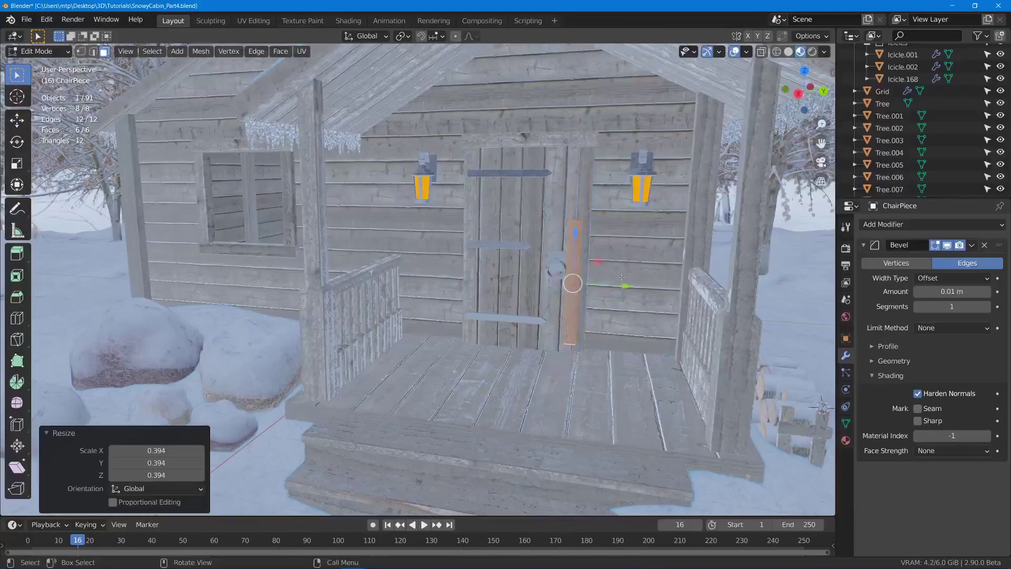
Move ChairPiece onto the porch floor beside the hinged side of the door, near the porch railing.
{"action": "middle_click_drag", "start_coordinate": [622, 277], "coordinate": [589, 269]}
{"action": "key", "text": "Tab"}
{"action": "left_click_drag", "start_coordinate": [599, 258], "coordinate": [518, 292]}
{"action": "middle_click_drag", "start_coordinate": [506, 310], "coordinate": [563, 321]}
{"action": "scroll", "coordinate": [564, 321], "scroll_direction": "up", "scroll_amount": 1}
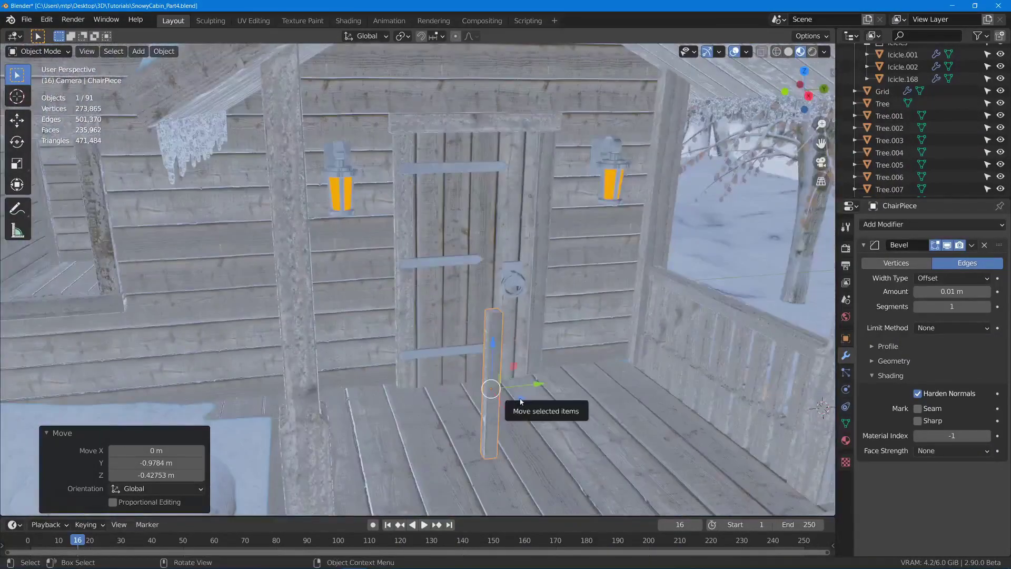
{"action": "left_click_drag", "start_coordinate": [515, 402], "coordinate": [409, 353]}
{"action": "middle_click_drag", "start_coordinate": [410, 353], "coordinate": [463, 296]}
Scale the ChairPiece mesh to about 0.716 in X and Y and stretch it to about 1.13 along Z.
{"action": "key", "text": "Tab"}
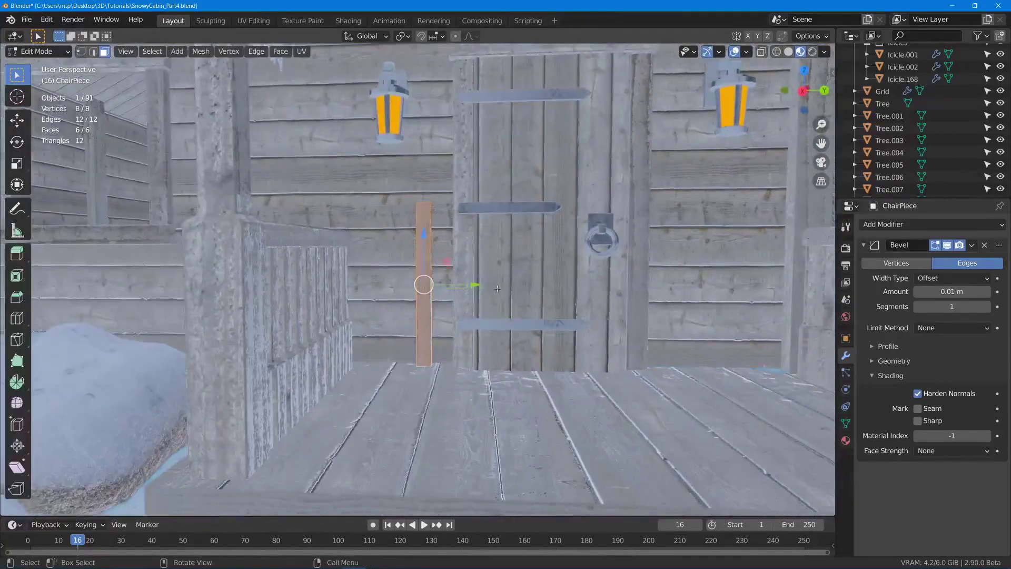
{"action": "key", "text": "s"}
{"action": "key", "text": "shift+z"}
{"action": "left_click", "coordinate": [498, 276]}
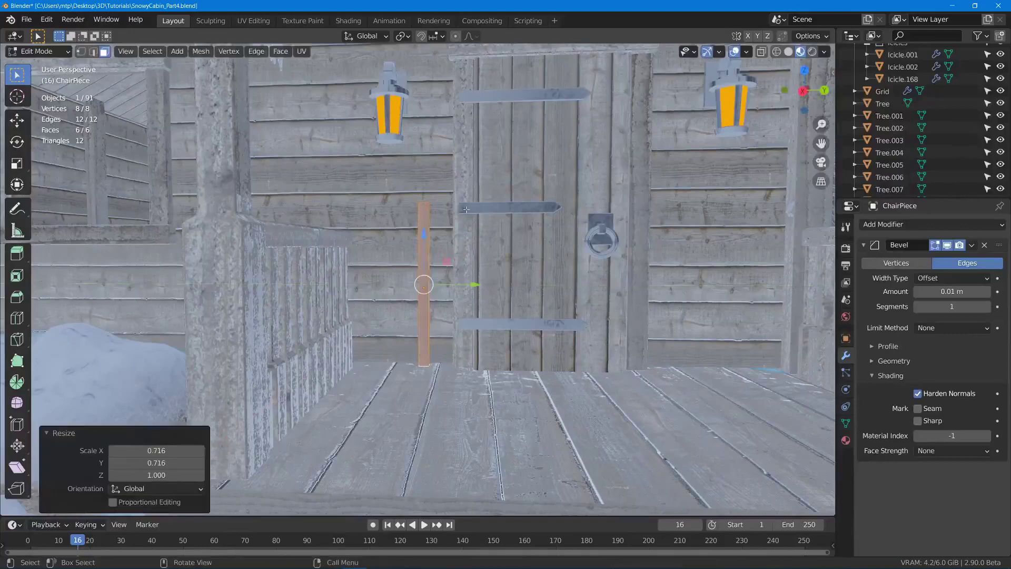
{"action": "key", "text": "s"}
{"action": "key", "text": "z"}
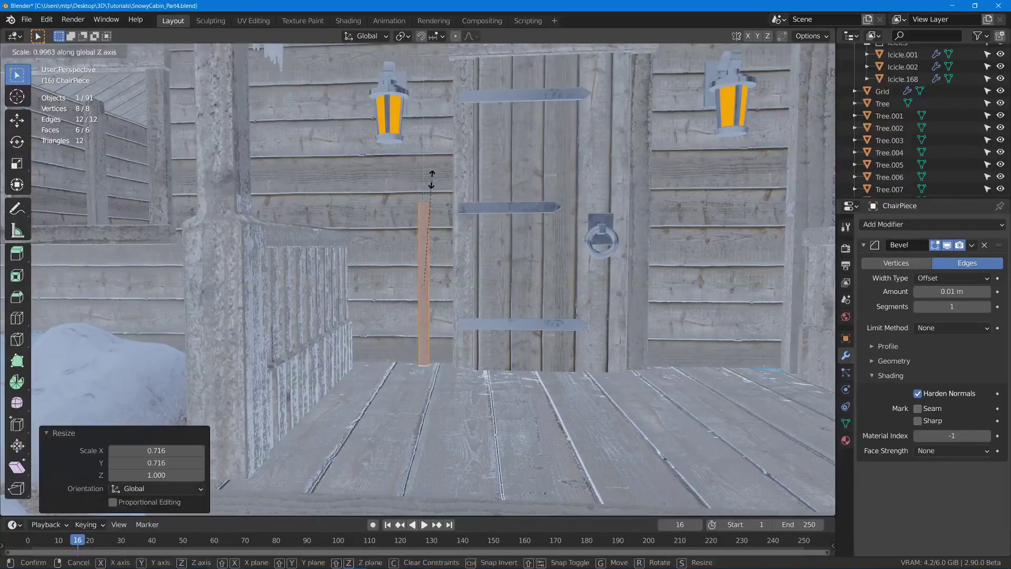
{"action": "left_click", "coordinate": [429, 164]}
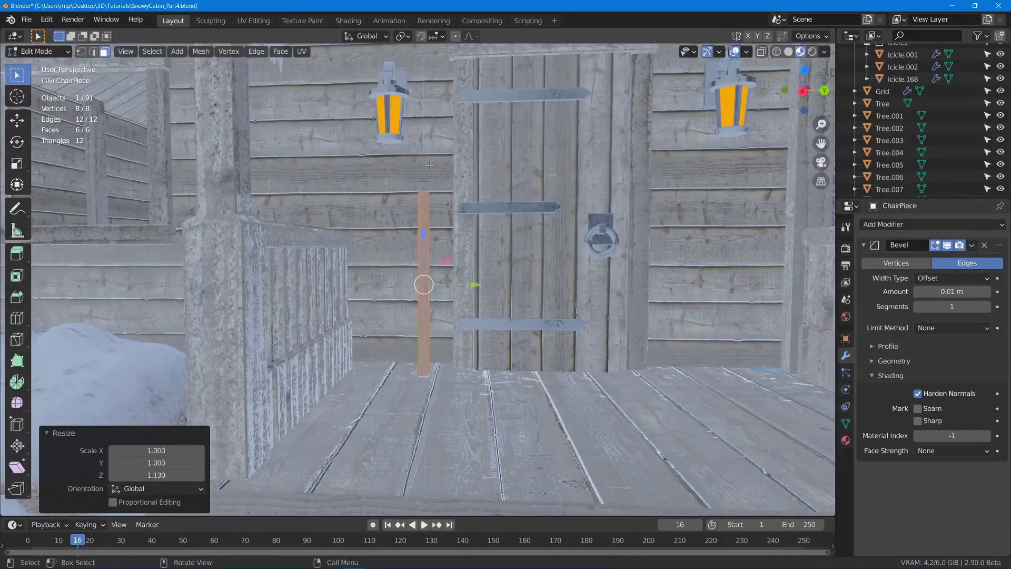
{"action": "key", "text": "Tab"}
Isolate ChairPiece in Local View and make a linked duplicate about 0.715 m away along negative Y.
{"action": "middle_click_drag", "start_coordinate": [482, 235], "coordinate": [370, 164]}
{"action": "scroll", "coordinate": [468, 235], "scroll_direction": "up", "scroll_amount": 3}
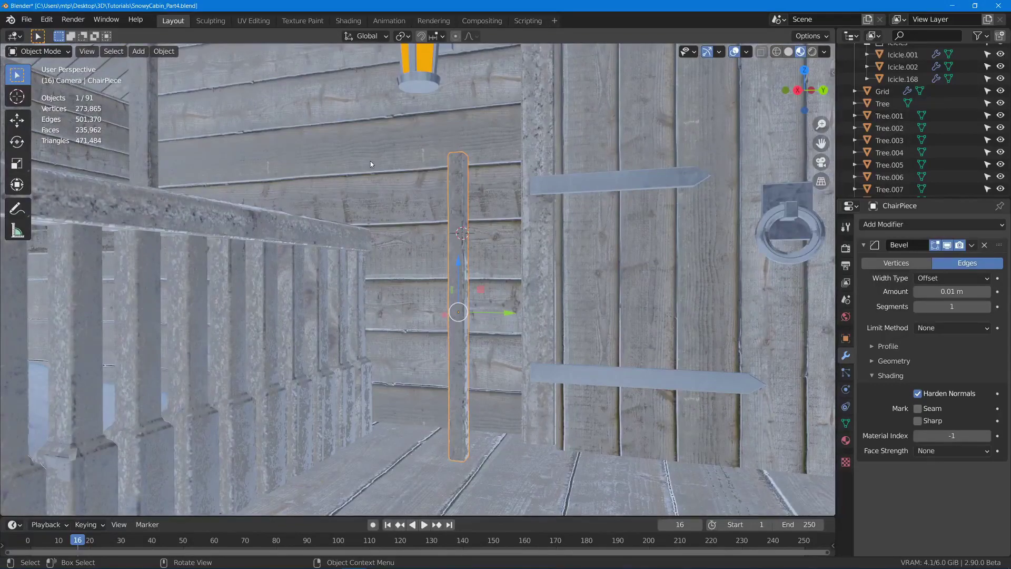
{"action": "key", "text": "KP_Divide"}
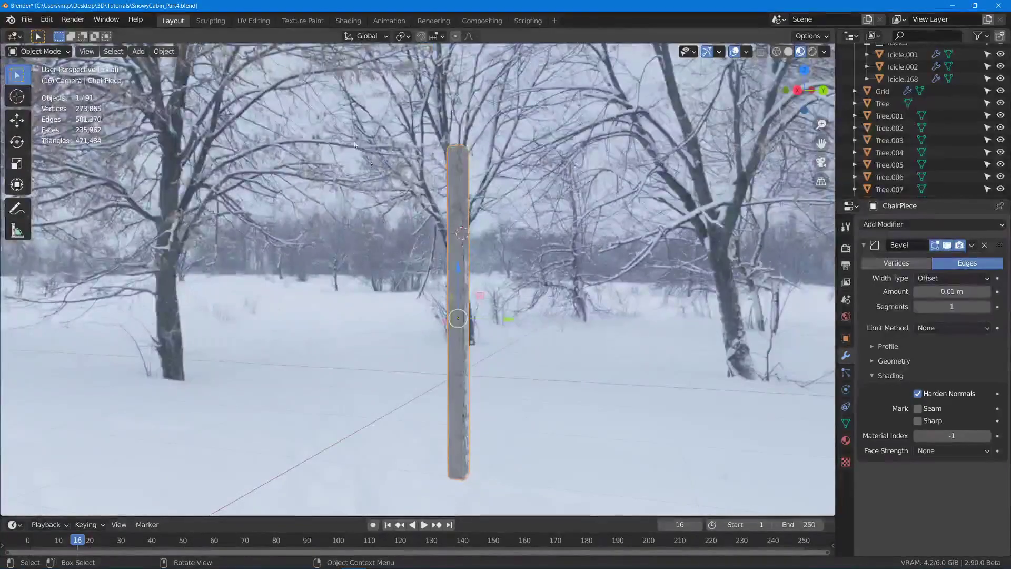
{"action": "middle_click_drag", "start_coordinate": [415, 236], "coordinate": [506, 272]}
{"action": "key", "text": "shift+d"}
{"action": "key", "text": "y"}
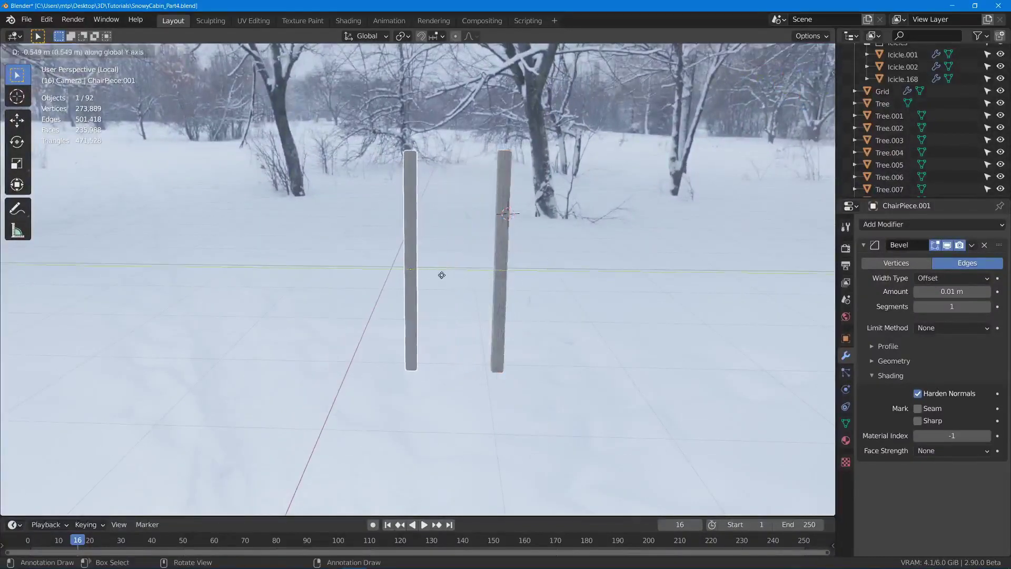
{"action": "left_click", "coordinate": [415, 283]}
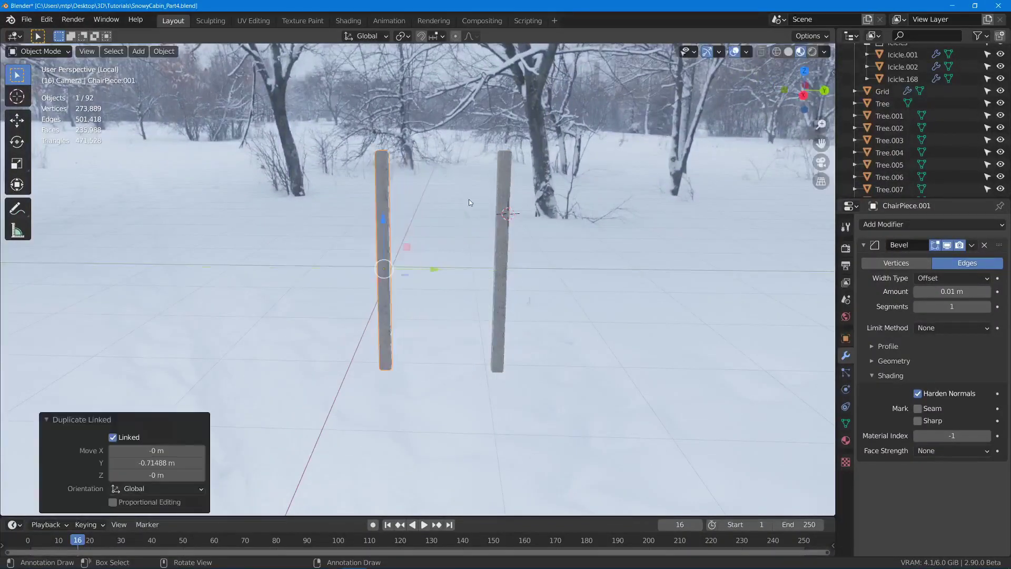
Rotate the linked copy of the post about the global Z axis.
{"action": "key", "text": "r"}
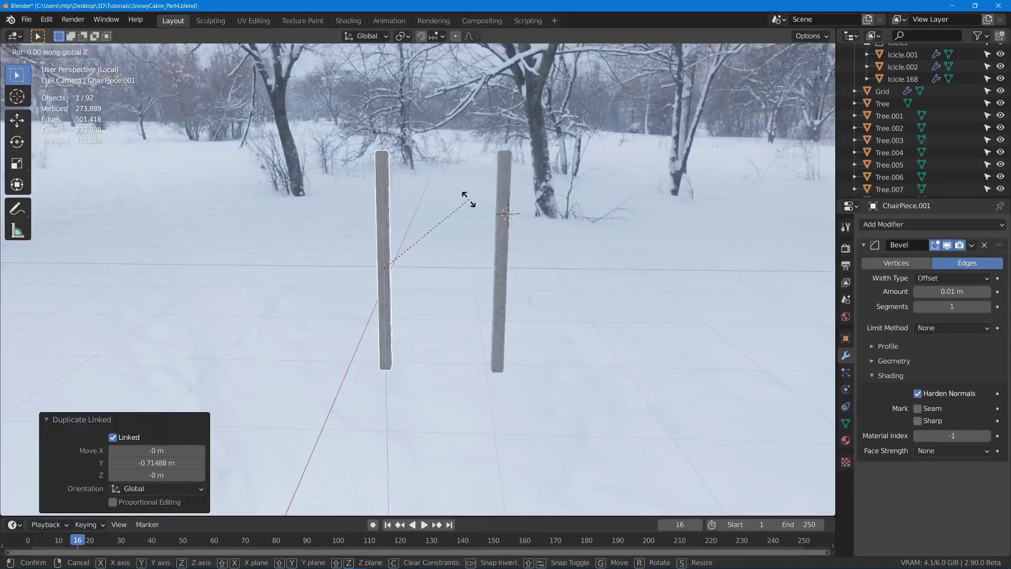
{"action": "left_click", "coordinate": [468, 200]}
{"action": "left_click", "coordinate": [469, 199]}
{"action": "middle_click_drag", "start_coordinate": [468, 199], "coordinate": [412, 126]}
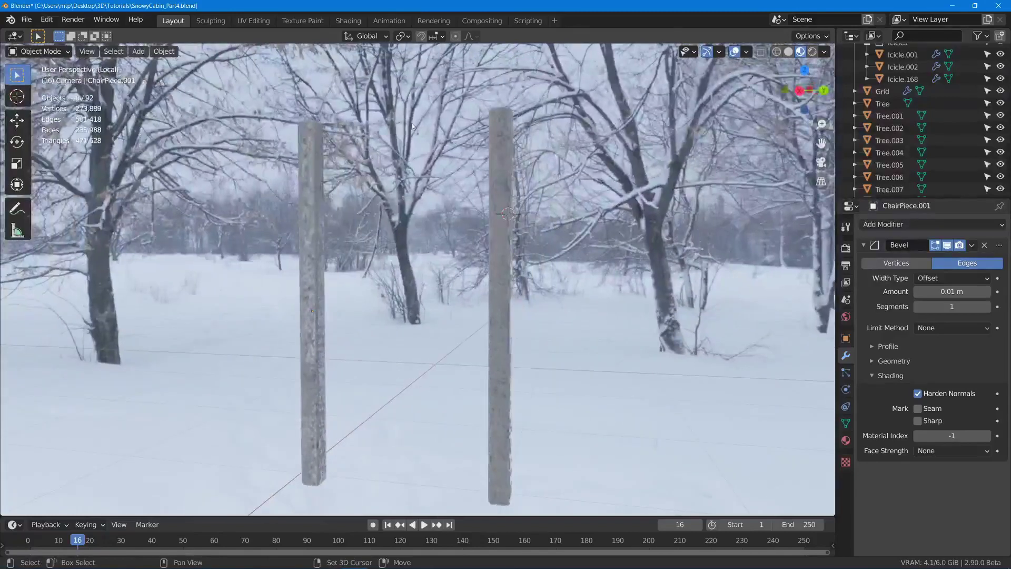
Duplicate the original post unlinked, move it about 0.165 m along negative Y, and rotate it 90° about X as a crossbar.
{"action": "left_click", "coordinate": [501, 326]}
{"action": "middle_click_drag", "start_coordinate": [500, 327], "coordinate": [609, 279]}
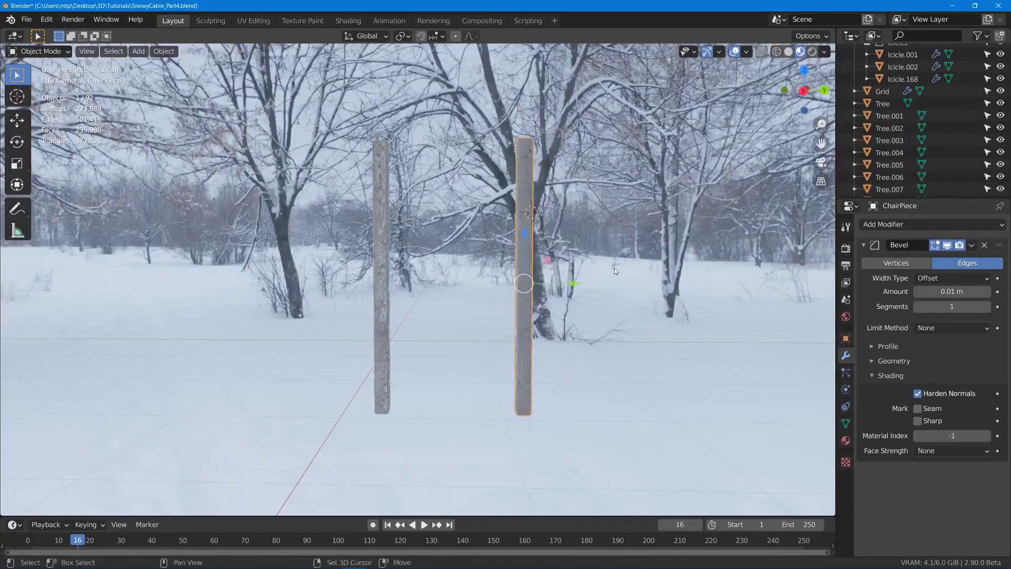
{"action": "key", "text": "shift+d"}
{"action": "right_click", "coordinate": [614, 268]}
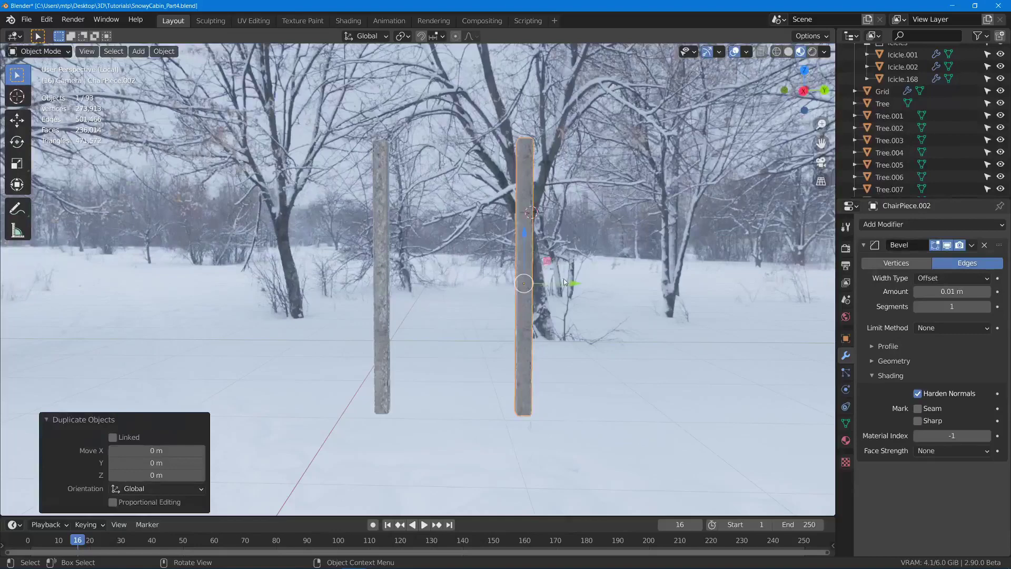
{"action": "left_click_drag", "start_coordinate": [573, 286], "coordinate": [539, 285]}
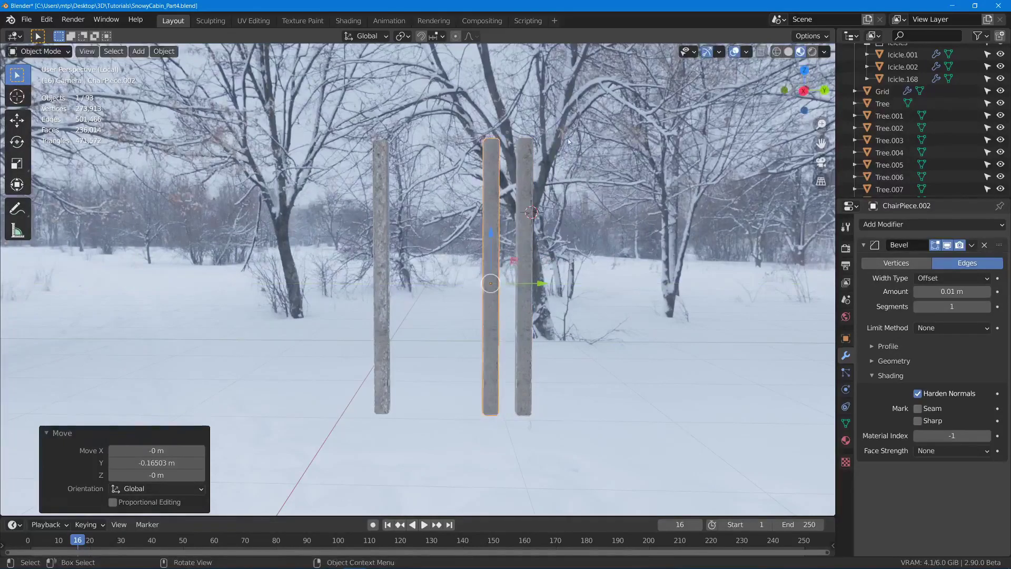
{"action": "key", "text": "r"}
{"action": "key", "text": "x"}
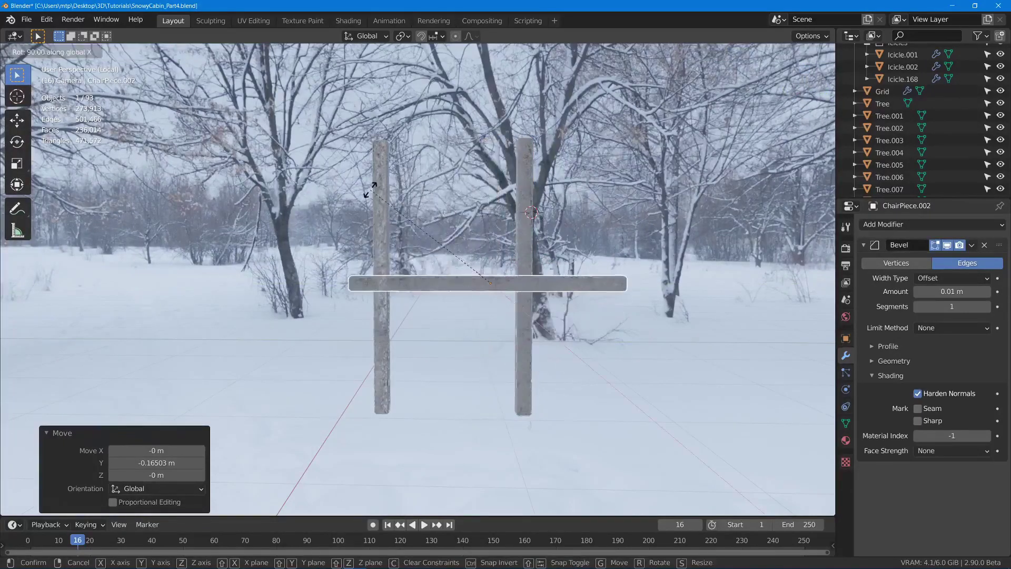
{"action": "left_click", "coordinate": [371, 189]}
Slide the crossbar along Y between the two posts and shorten its mesh along Y to about half, fitting the gap.
{"action": "key", "text": "g"}
{"action": "key", "text": "y"}
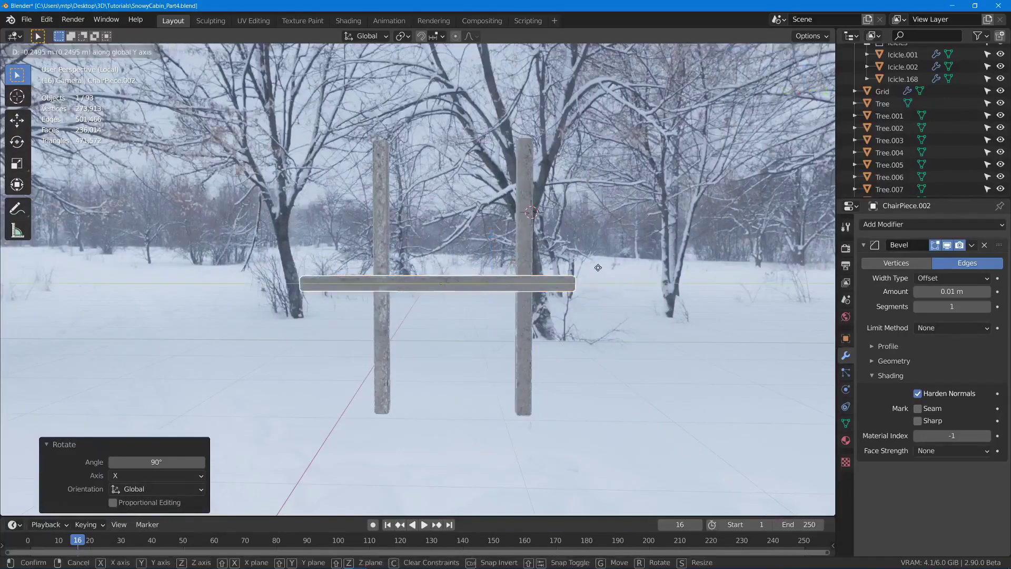
{"action": "left_click", "coordinate": [612, 269]}
{"action": "key", "text": "Tab"}
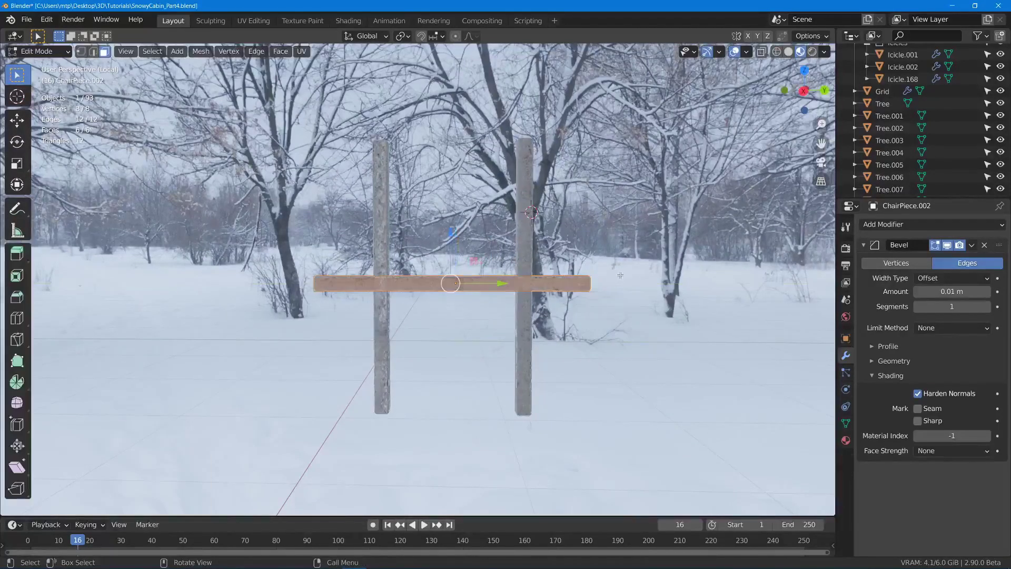
{"action": "key", "text": "s"}
{"action": "key", "text": "z"}
{"action": "key", "text": "y"}
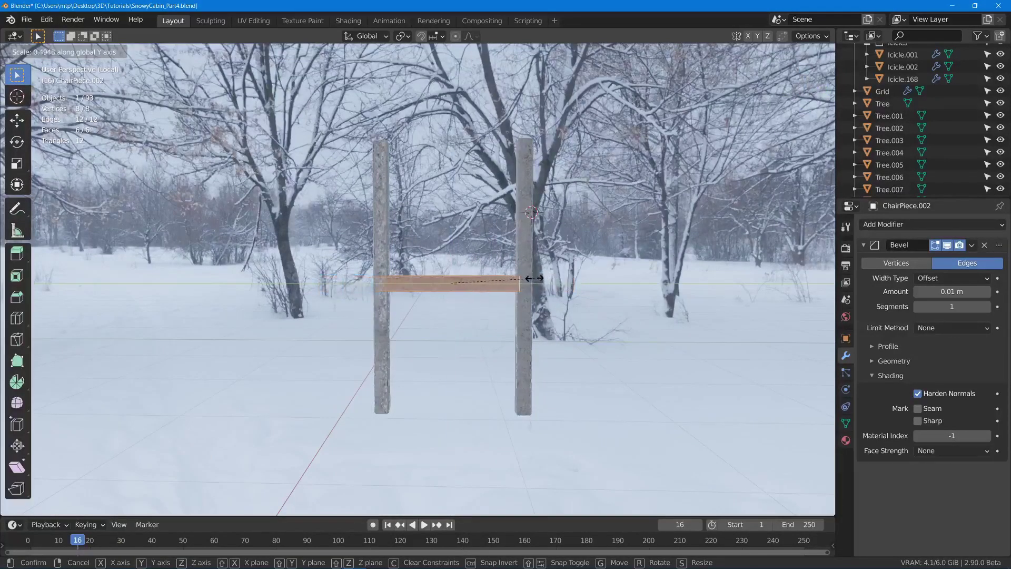
{"action": "left_click", "coordinate": [529, 278]}
{"action": "key", "text": "Tab"}
Nudge the crossbar about 0.004 m along Y and raise it about 0.614 m to near the tops of the posts.
{"action": "key", "text": "g"}
{"action": "key", "text": "x"}
{"action": "right_click", "coordinate": [513, 284]}
{"action": "middle_click_drag", "start_coordinate": [513, 284], "coordinate": [576, 298]}
{"action": "key", "text": "g"}
{"action": "key", "text": "z"}
{"action": "key", "text": "y"}
{"action": "left_click", "coordinate": [575, 297]}
{"action": "middle_click_drag", "start_coordinate": [517, 267], "coordinate": [476, 267]}
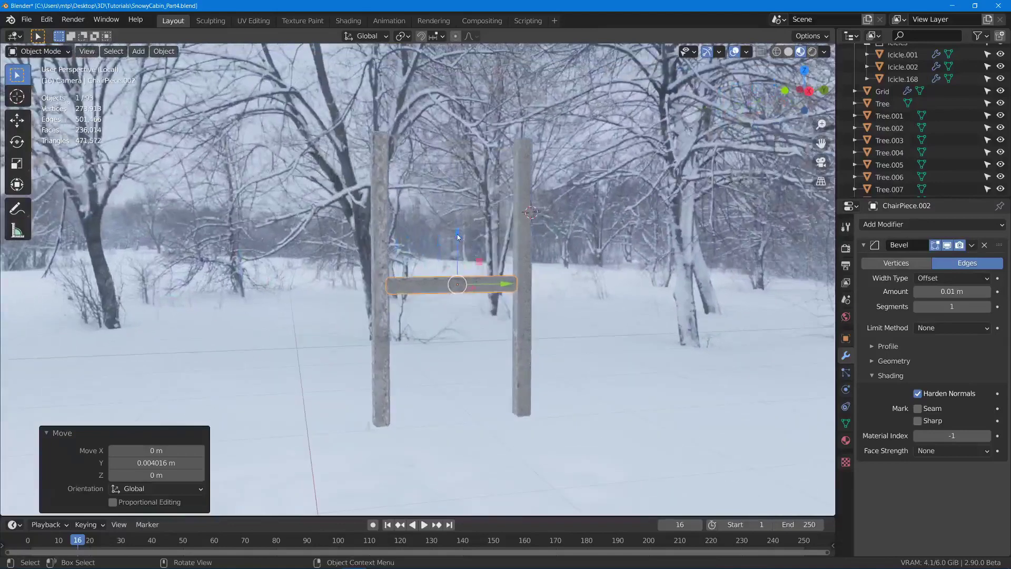
{"action": "left_click_drag", "start_coordinate": [458, 236], "coordinate": [481, 103]}
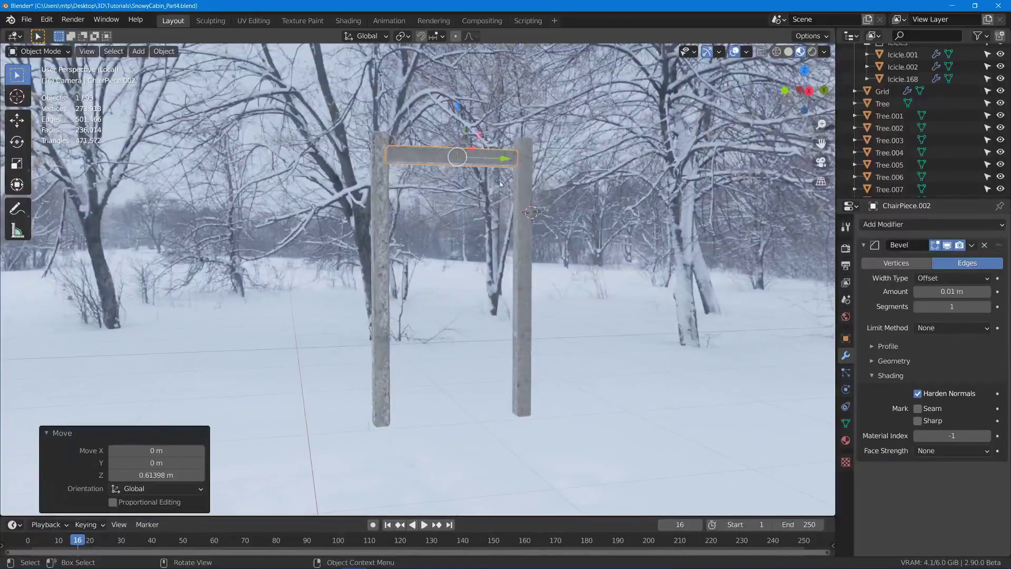
Duplicate the crossbar about 0.62 m straight down to form the lower backrest rail.
{"action": "middle_click_drag", "start_coordinate": [500, 184], "coordinate": [503, 156]}
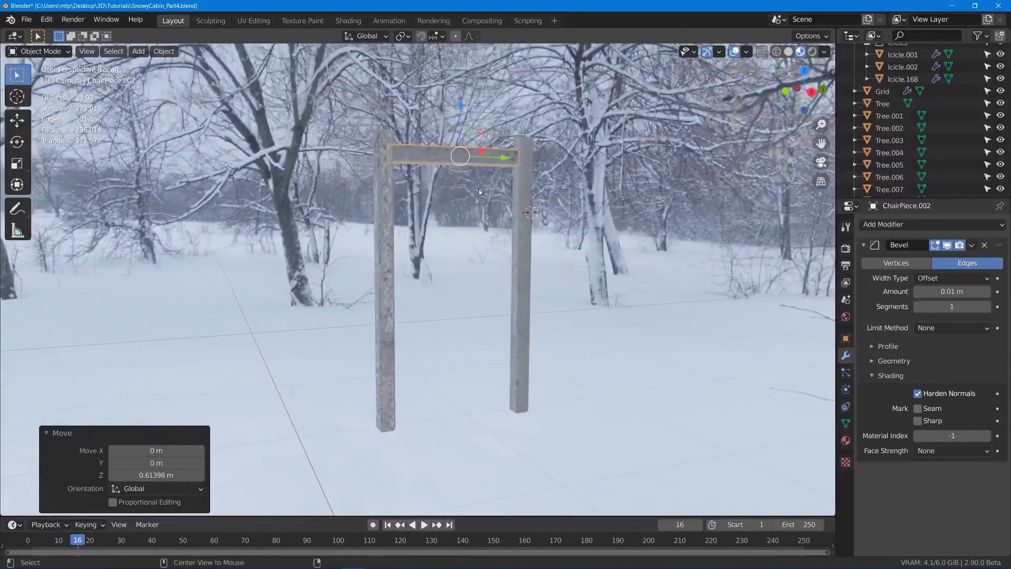
{"action": "key", "text": "shift+d"}
{"action": "key", "text": "z"}
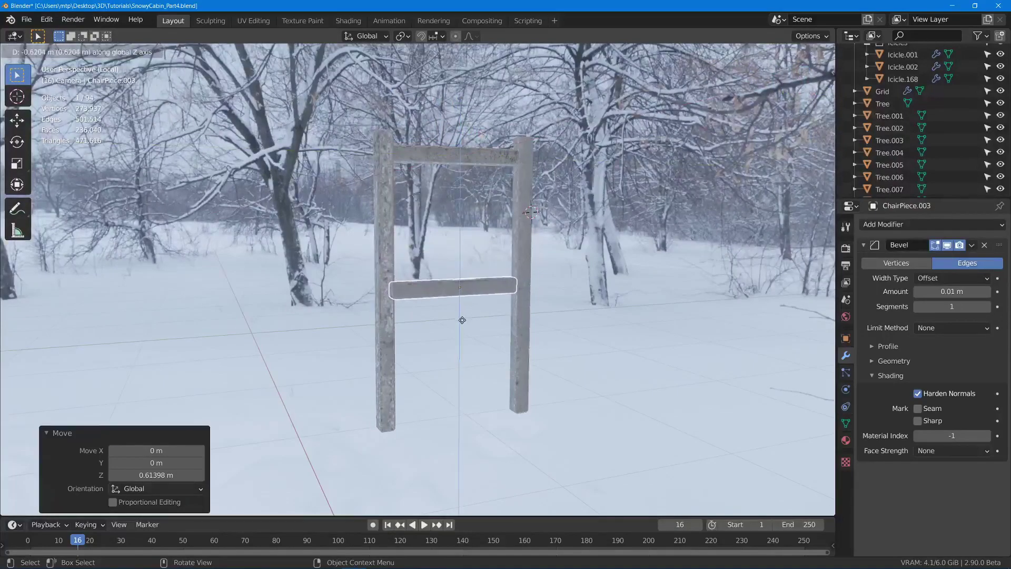
{"action": "left_click", "coordinate": [462, 320]}
{"action": "middle_click_drag", "start_coordinate": [590, 289], "coordinate": [504, 273]}
{"action": "left_click", "coordinate": [437, 206]}
{"action": "middle_click_drag", "start_coordinate": [437, 175], "coordinate": [473, 223], "text": "shift"}
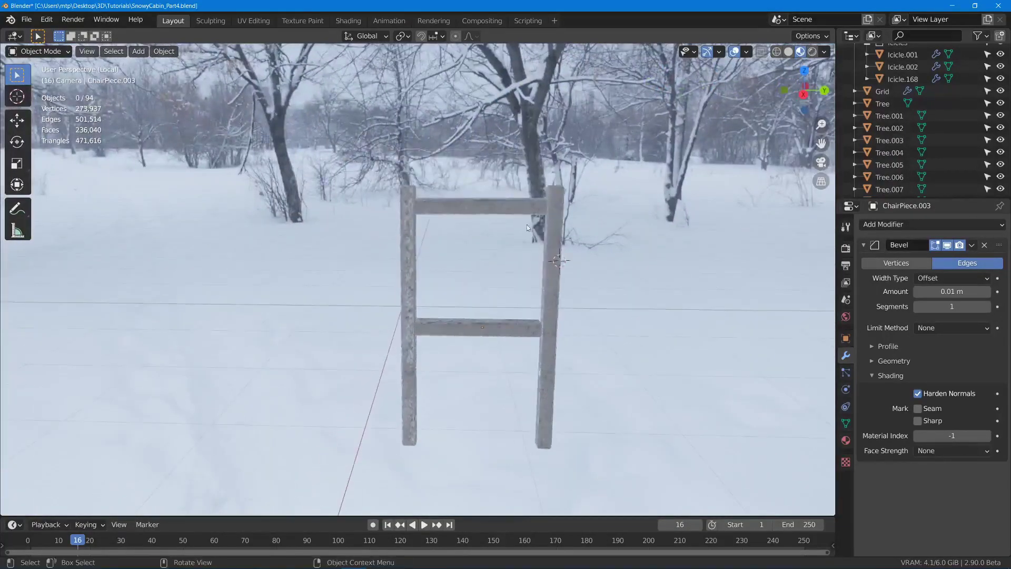
Duplicate the original post along negative Y, placing the copy just inside the frame for a backrest slat.
{"action": "middle_click_drag", "start_coordinate": [580, 314], "coordinate": [571, 303]}
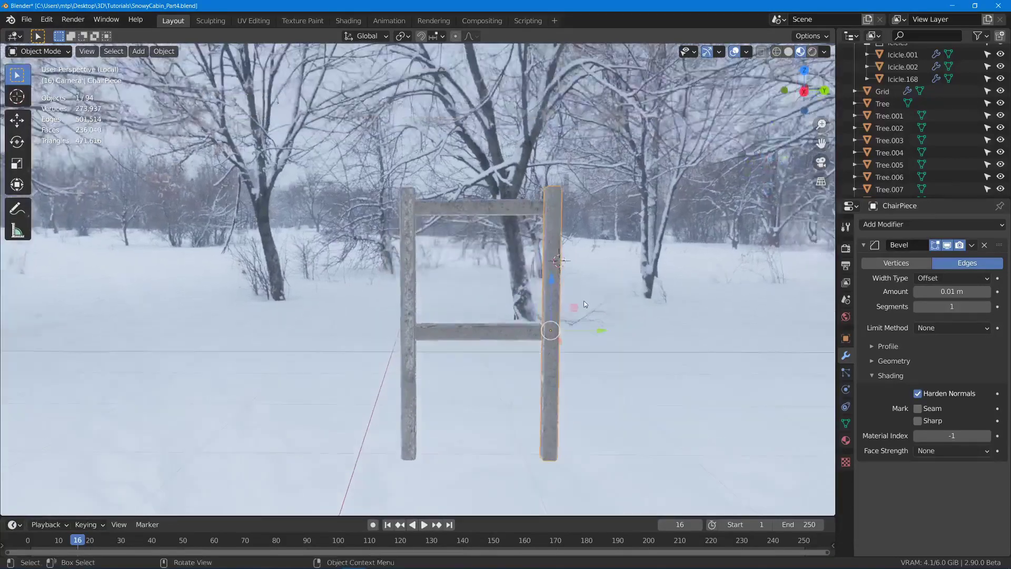
{"action": "key", "text": "shift+d"}
{"action": "key", "text": "y"}
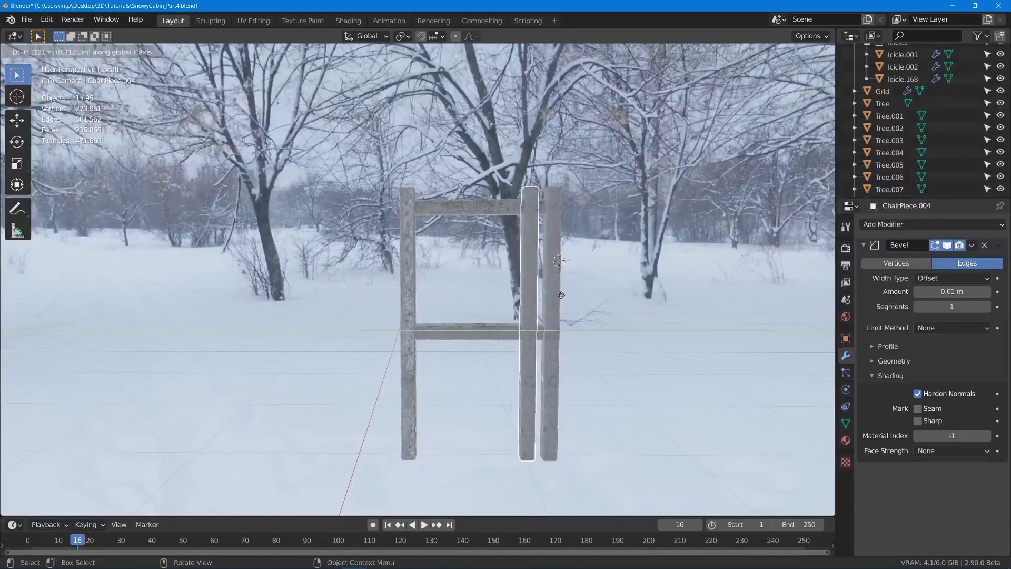
{"action": "left_click", "coordinate": [563, 295]}
Thin the slat's mesh along the X axis in Edit Mode.
{"action": "scroll", "coordinate": [510, 279], "scroll_direction": "up", "scroll_amount": 2}
{"action": "middle_click_drag", "start_coordinate": [510, 279], "coordinate": [565, 310]}
{"action": "key", "text": "Tab"}
{"action": "middle_click_drag", "start_coordinate": [569, 366], "coordinate": [507, 328]}
{"action": "key", "text": "s"}
{"action": "key", "text": "x"}
{"action": "left_click", "coordinate": [571, 405]}
{"action": "key", "text": "Tab"}
Raise the slat toward the upper backrest area and shorten its mesh along Z to about 0.411.
{"action": "scroll", "coordinate": [541, 329], "scroll_direction": "down", "scroll_amount": 4}
{"action": "left_click_drag", "start_coordinate": [534, 286], "coordinate": [530, 214]}
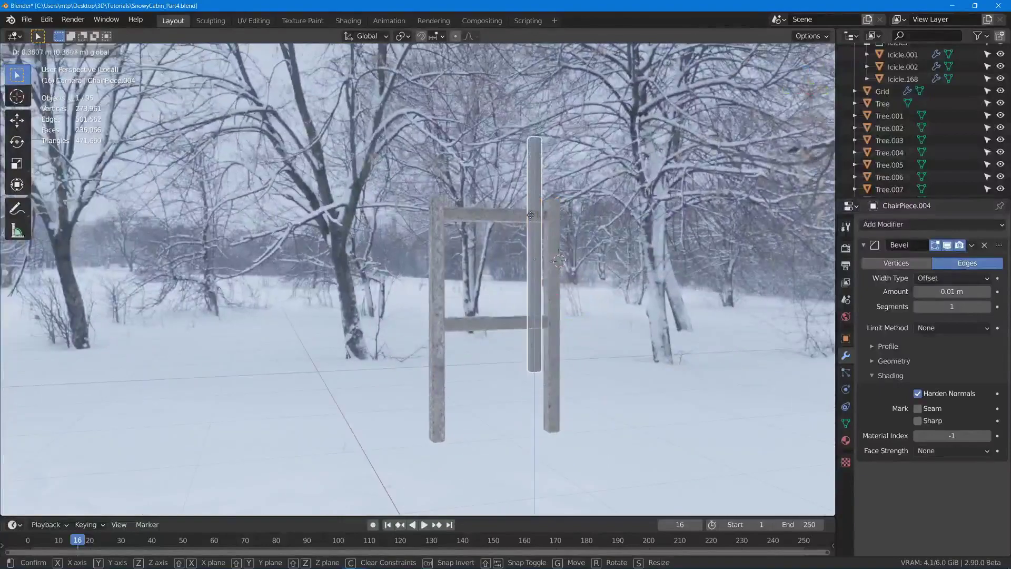
{"action": "left_click", "coordinate": [530, 221]}
{"action": "key", "text": "Tab"}
{"action": "key", "text": "s"}
{"action": "key", "text": "z"}
{"action": "left_click", "coordinate": [546, 215]}
{"action": "scroll", "coordinate": [542, 221], "scroll_direction": "up", "scroll_amount": 2}
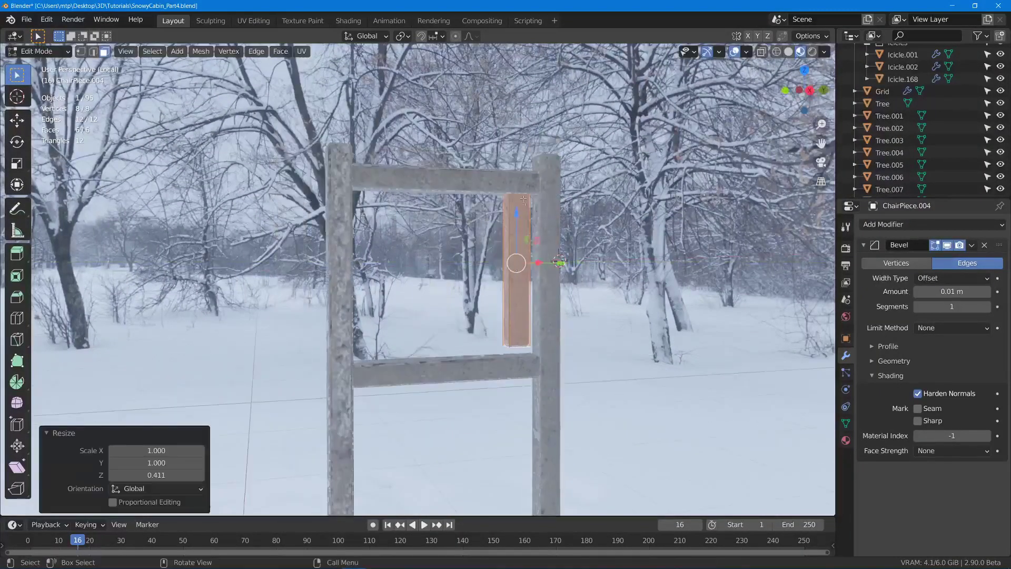
Adjust the slat mesh's height and position along Z so it fits between the upper and lower crossbars.
{"action": "key", "text": "g"}
{"action": "key", "text": "z"}
{"action": "left_click", "coordinate": [521, 207]}
{"action": "key", "text": "s"}
{"action": "key", "text": "z"}
{"action": "left_click", "coordinate": [528, 178]}
{"action": "key", "text": "g"}
{"action": "key", "text": "z"}
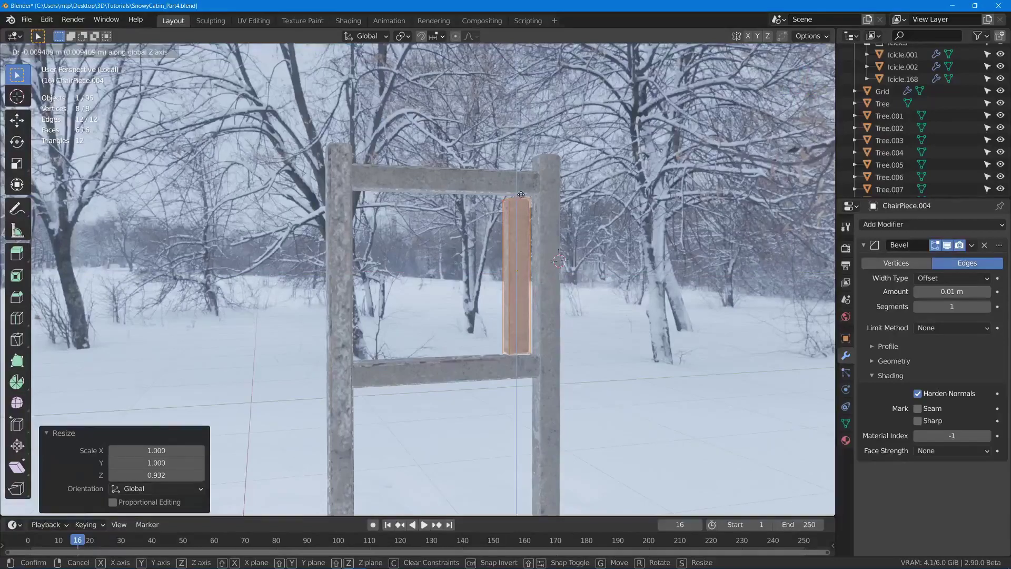
{"action": "left_click", "coordinate": [520, 194]}
{"action": "key", "text": "s"}
{"action": "key", "text": "z"}
{"action": "left_click", "coordinate": [520, 191]}
{"action": "key", "text": "Tab"}
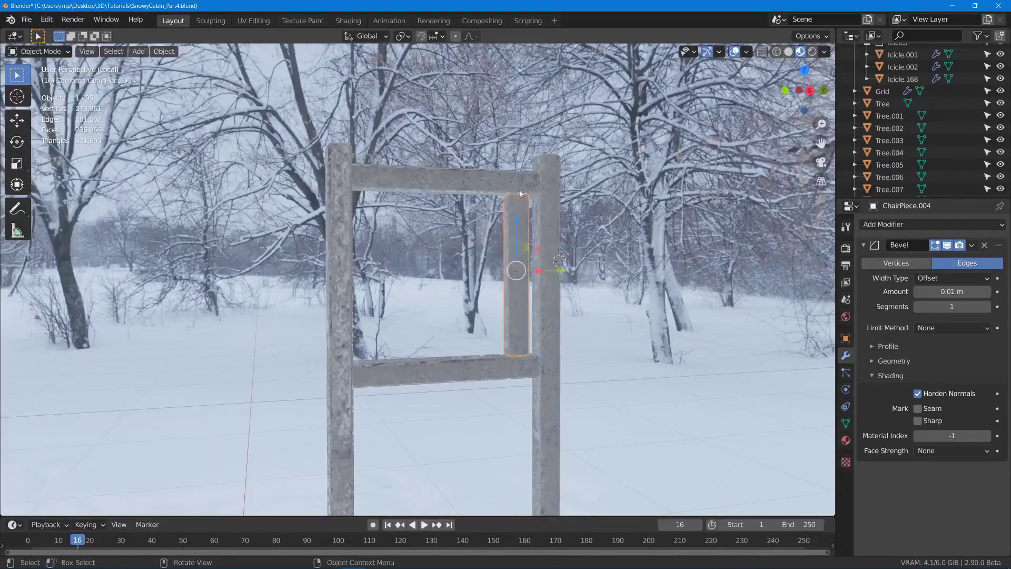
Add an Array modifier to the slat with relative offset factors of 0 in X and -1.4 in Y.
{"action": "middle_click_drag", "start_coordinate": [532, 219], "coordinate": [505, 227]}
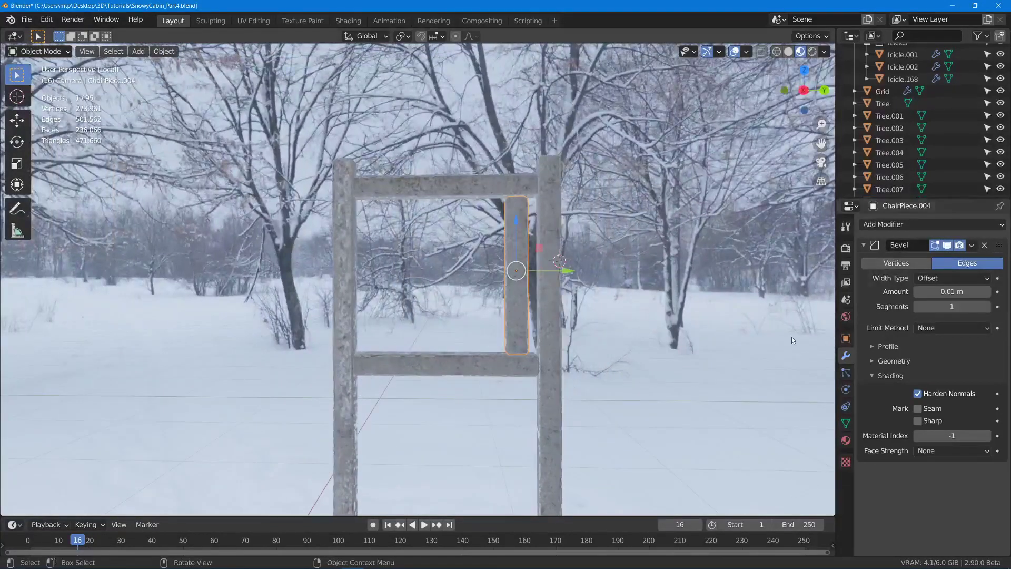
{"action": "left_click", "coordinate": [863, 245]}
{"action": "left_click", "coordinate": [871, 224]}
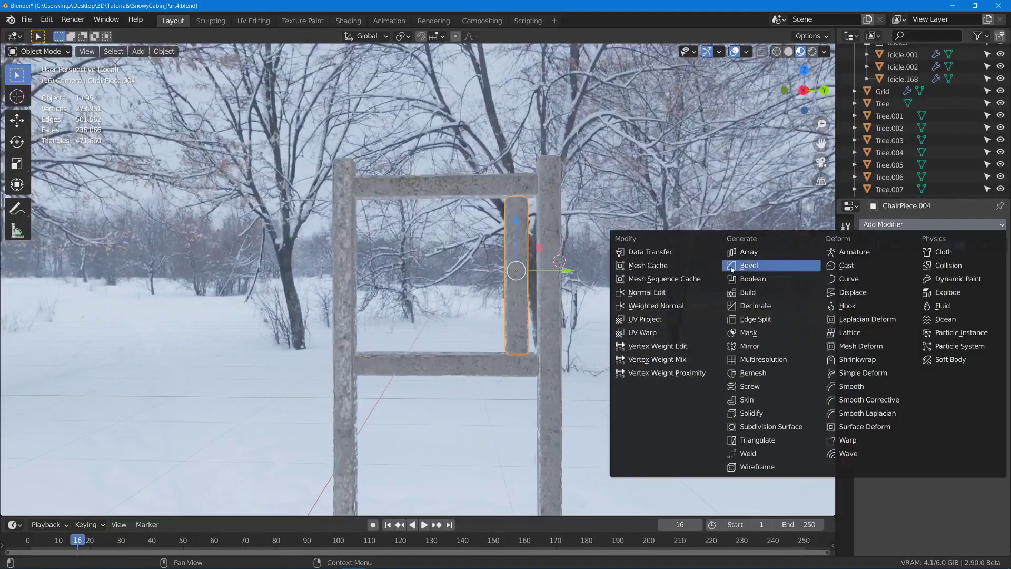
{"action": "left_click", "coordinate": [747, 252]}
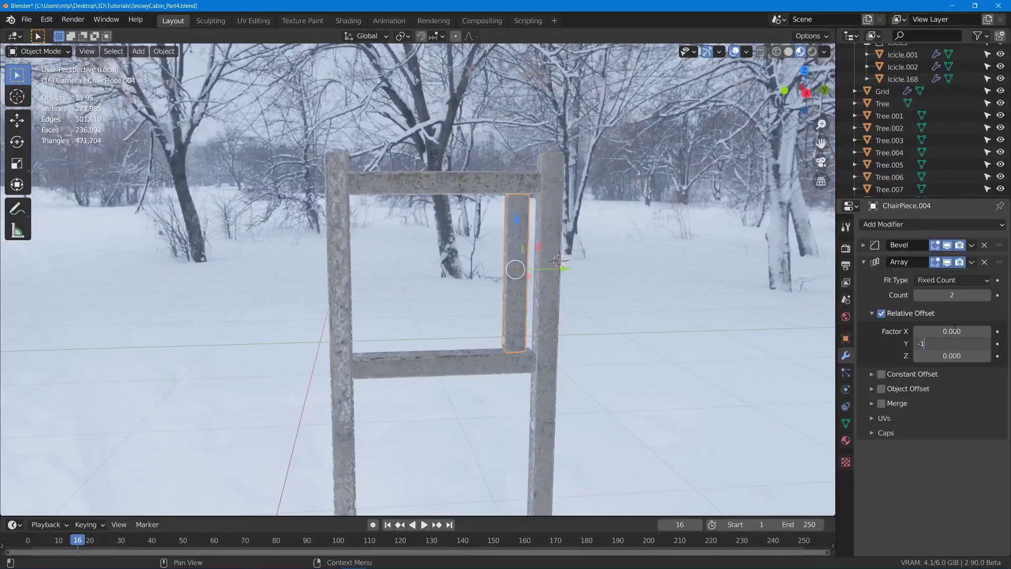
{"action": "key", "text": "Return"}
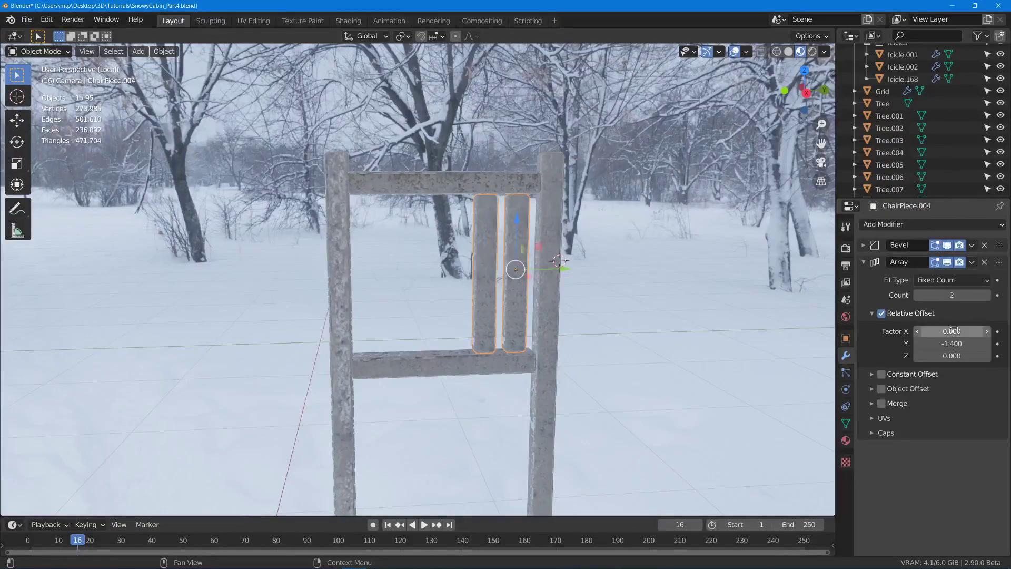
Set the slat array's count to 5 and shift the slats slightly along Y within the backrest frame.
{"action": "left_click", "coordinate": [986, 295]}
{"action": "left_click", "coordinate": [986, 295]}
{"action": "left_click", "coordinate": [986, 294]}
{"action": "left_click_drag", "start_coordinate": [532, 269], "coordinate": [523, 269]}
Duplicate the slat array about 0.096 m along X and rotate the copy 90° about Y for the seat.
{"action": "middle_click_drag", "start_coordinate": [532, 270], "coordinate": [712, 235]}
{"action": "key", "text": "shift+d"}
{"action": "key", "text": "x"}
{"action": "left_click", "coordinate": [519, 290]}
{"action": "type", "text": "ry"}
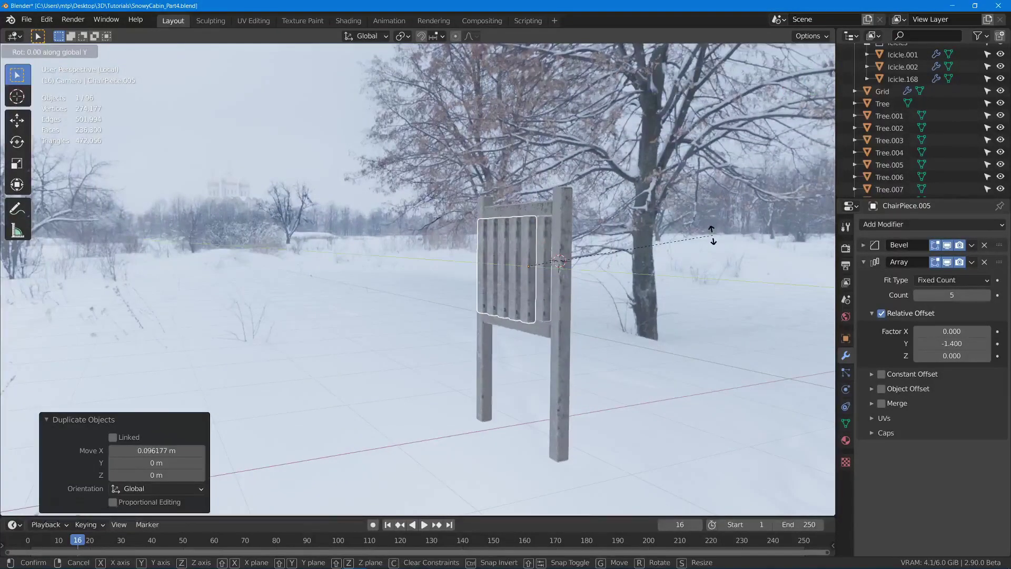
{"action": "type", "text": "90"}
{"action": "key", "text": "Return"}
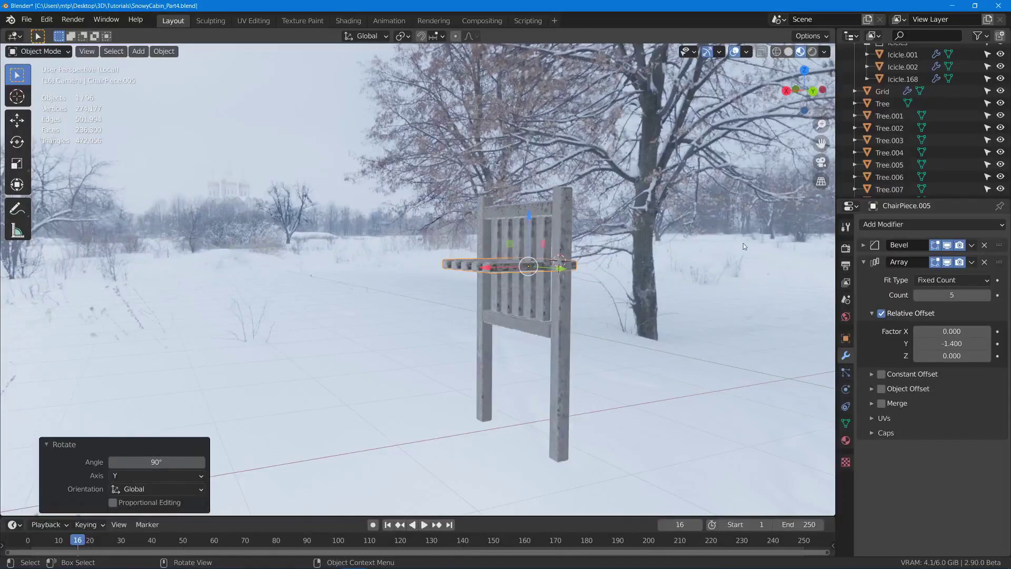
Move the rotated slat array down and forward so it starts at the base of the backrest as a seat.
{"action": "key", "text": "x"}
{"action": "right_click", "coordinate": [603, 296]}
{"action": "middle_click_drag", "start_coordinate": [603, 296], "coordinate": [513, 241]}
{"action": "left_click_drag", "start_coordinate": [513, 244], "coordinate": [478, 326]}
{"action": "middle_click_drag", "start_coordinate": [473, 284], "coordinate": [626, 339]}
{"action": "key", "text": "g"}
{"action": "left_click", "coordinate": [479, 322]}
Widen the seat slat mesh in Edit Mode so the arrayed slats spread across the full chair width.
{"action": "key", "text": "Tab"}
{"action": "key", "text": "s"}
{"action": "key", "text": "x"}
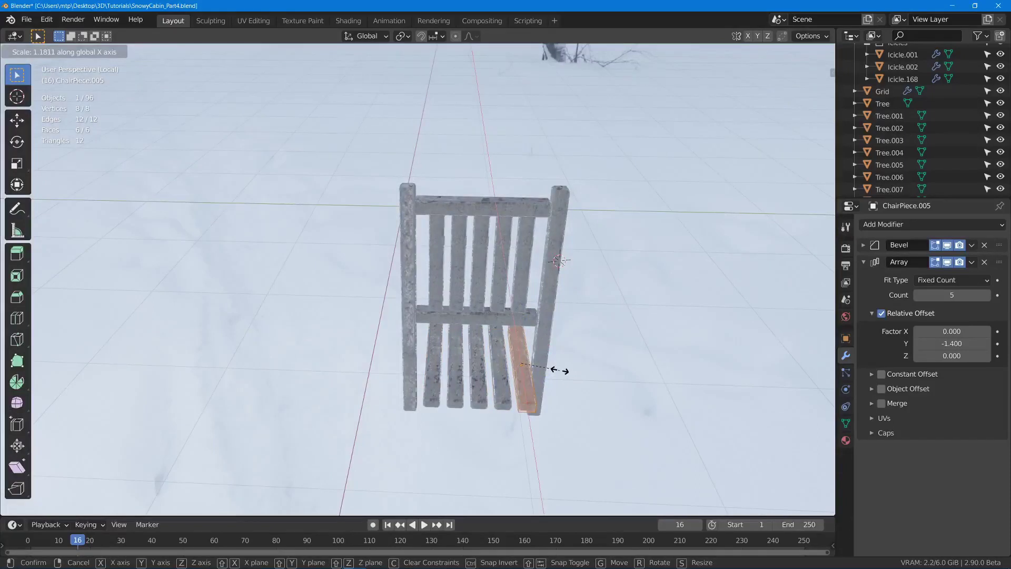
{"action": "left_click", "coordinate": [559, 370]}
{"action": "key", "text": "Tab"}
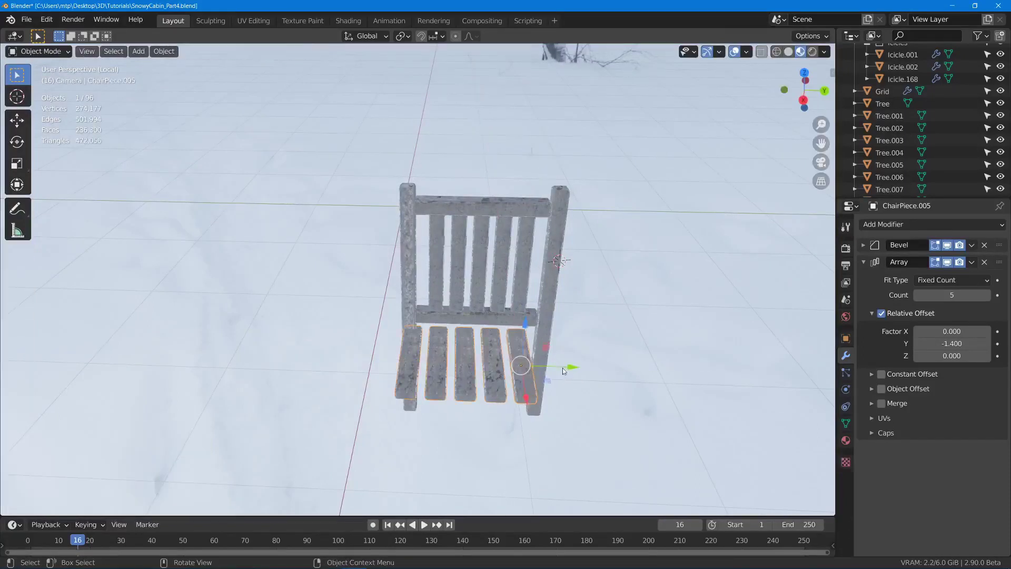
Shift the seat slats about 0.062 m along Y to centre them between the rear posts.
{"action": "key", "text": "g"}
{"action": "key", "text": "y"}
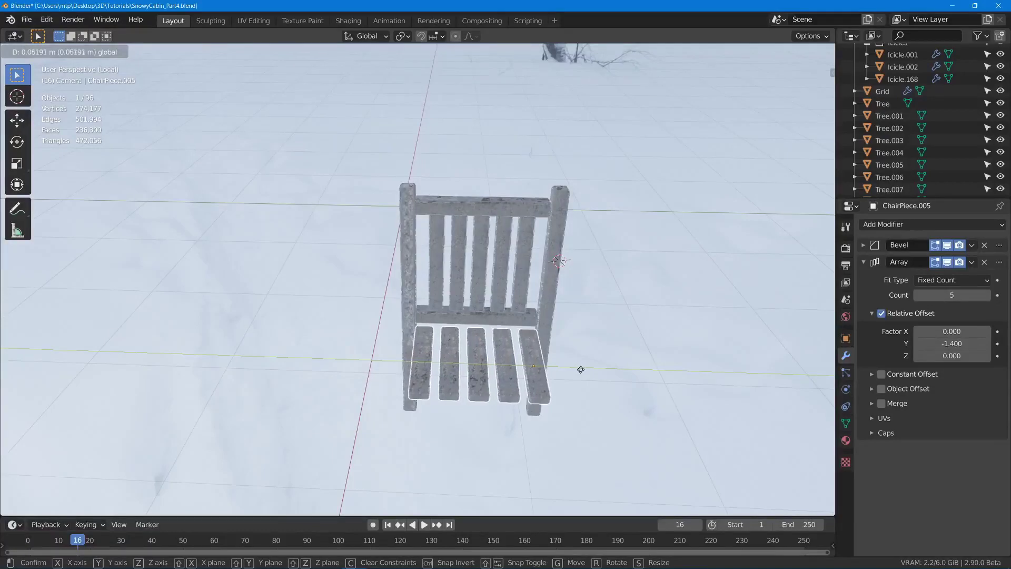
{"action": "left_click", "coordinate": [580, 369]}
{"action": "left_click", "coordinate": [567, 362]}
{"action": "mouse_move", "coordinate": [375, 351]}
{"action": "middle_mouse_down"}
{"action": "mouse_move", "coordinate": [351, 332]}
{"action": "mouse_move", "coordinate": [378, 344]}
{"action": "middle_mouse_up"}
{"action": "middle_click_drag", "start_coordinate": [478, 343], "coordinate": [374, 304]}
Duplicate a rear post about 0.47 m along X to the front of the seat as a front leg.
{"action": "left_click", "coordinate": [551, 352]}
{"action": "middle_click_drag", "start_coordinate": [551, 352], "coordinate": [579, 327]}
{"action": "key", "text": "shift+d"}
{"action": "key", "text": "x"}
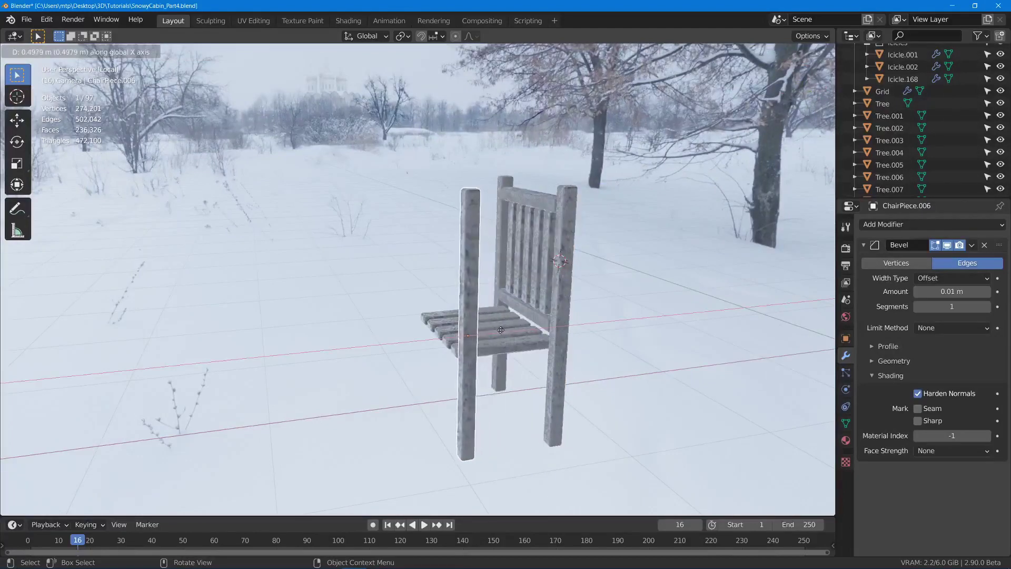
{"action": "left_click", "coordinate": [505, 330]}
{"action": "middle_click_drag", "start_coordinate": [506, 330], "coordinate": [463, 353]}
{"action": "scroll", "coordinate": [450, 365], "scroll_direction": "up", "scroll_amount": 5}
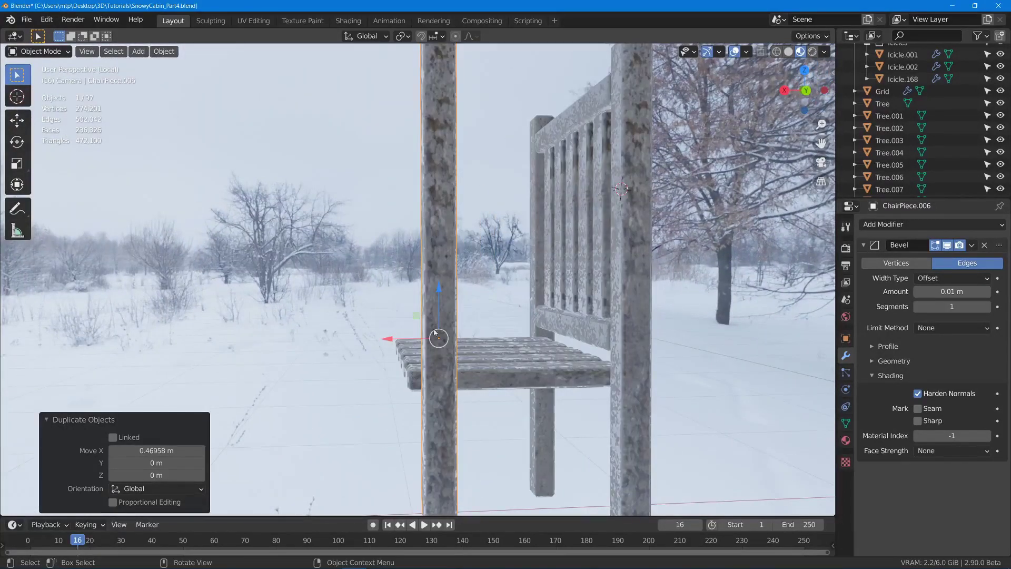
Scale the front leg's mesh to 0.692 along Z in Edit Mode.
{"action": "middle_click_drag", "start_coordinate": [413, 376], "coordinate": [526, 157]}
{"action": "key", "text": "Tab"}
{"action": "key", "text": "s"}
{"action": "key", "text": "z"}
{"action": "left_click", "coordinate": [540, 156]}
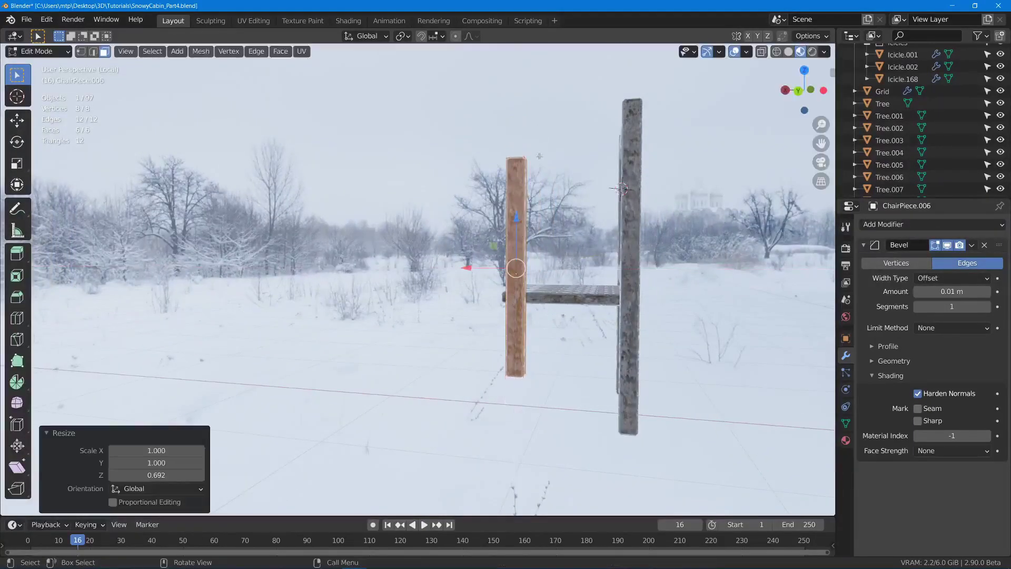
{"action": "key", "text": "Tab"}
Lower the front leg about 0.242 m along Z so its foot lines up with the rear posts.
{"action": "key", "text": "g"}
{"action": "key", "text": "z"}
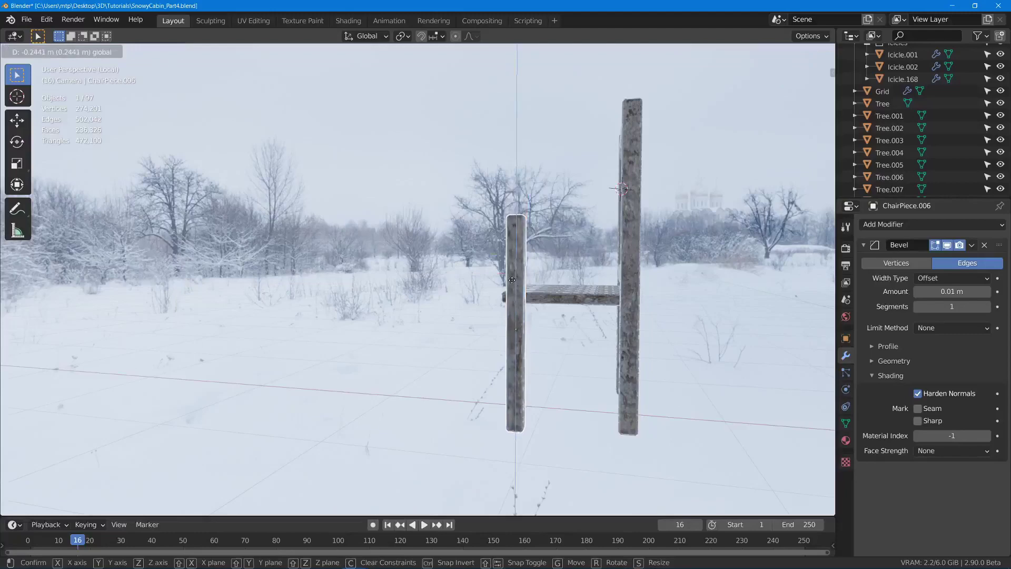
{"action": "left_click", "coordinate": [510, 284]}
{"action": "middle_click_drag", "start_coordinate": [510, 284], "coordinate": [523, 257]}
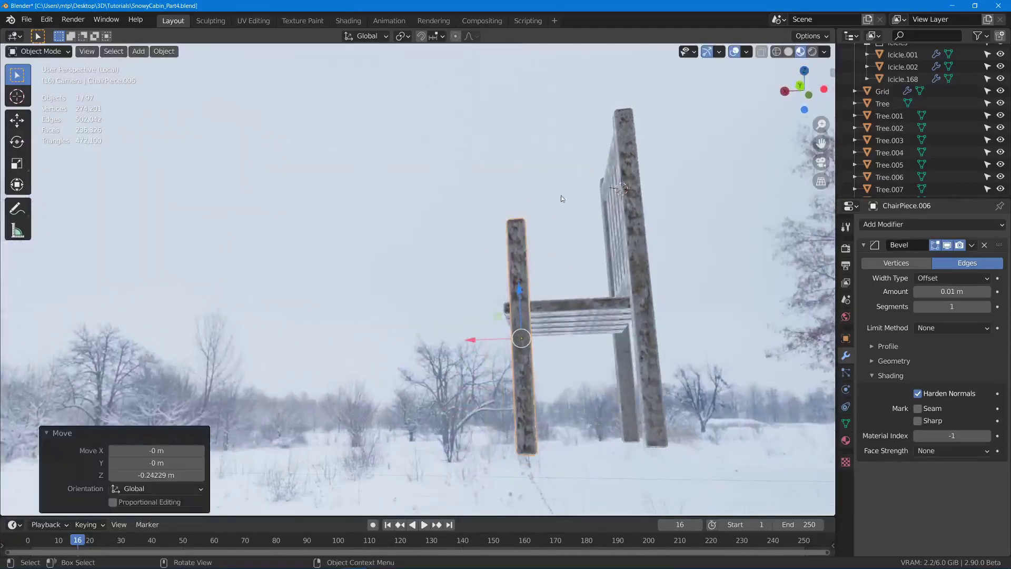
Shorten the front leg's mesh slightly along Z and lower the leg to floor level.
{"action": "key", "text": "Tab"}
{"action": "key", "text": "s"}
{"action": "key", "text": "z"}
{"action": "left_click", "coordinate": [538, 202]}
{"action": "key", "text": "Tab"}
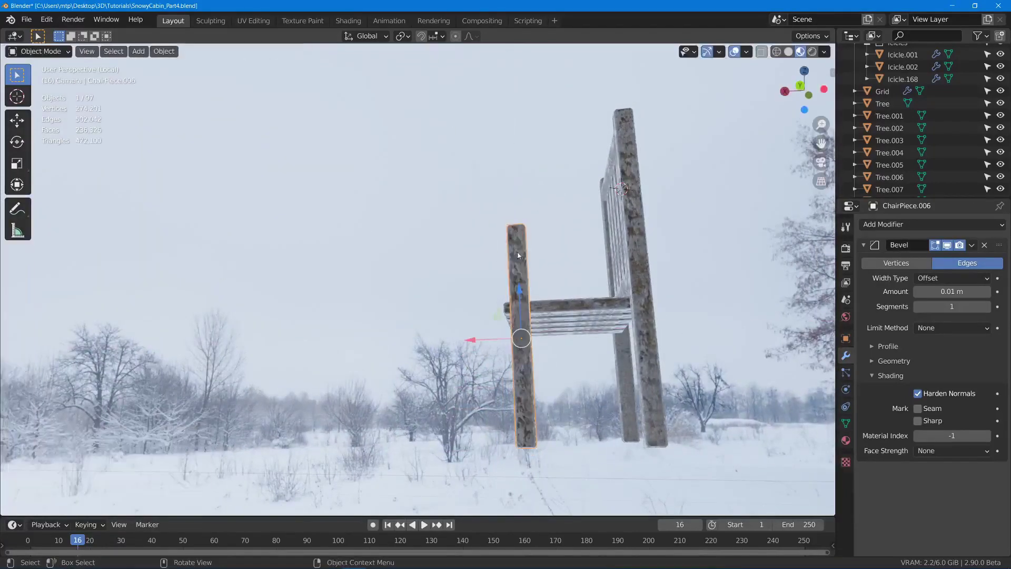
{"action": "key", "text": "g"}
{"action": "key", "text": "z"}
{"action": "left_click", "coordinate": [518, 294]}
Shorten the front leg's mesh along Z once more and readjust its height against the rear posts.
{"action": "middle_click_drag", "start_coordinate": [518, 294], "coordinate": [539, 212]}
{"action": "key", "text": "Tab"}
{"action": "key", "text": "s"}
{"action": "key", "text": "z"}
{"action": "left_click", "coordinate": [536, 233]}
{"action": "key", "text": "Tab"}
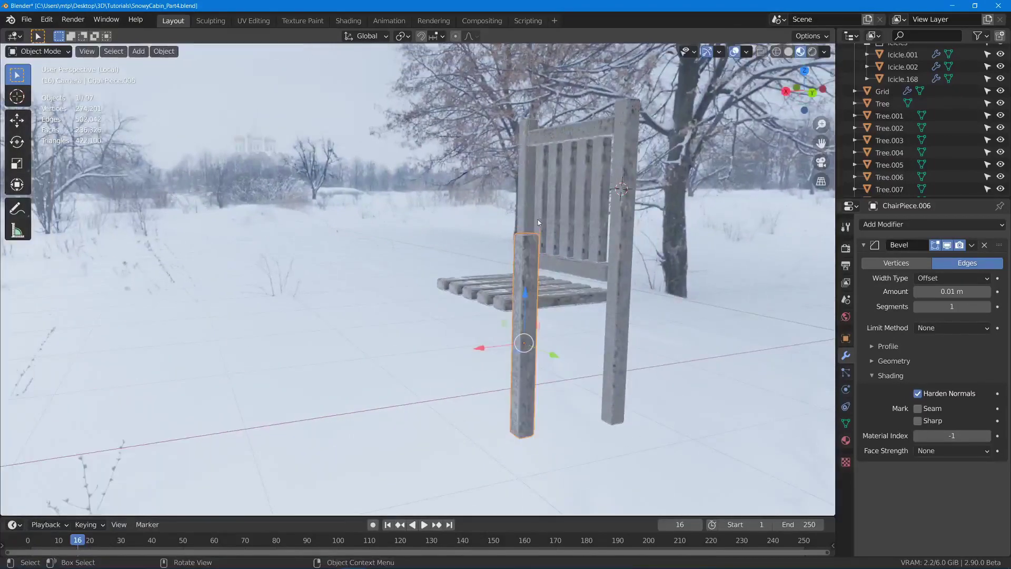
{"action": "key", "text": "g"}
{"action": "key", "text": "z"}
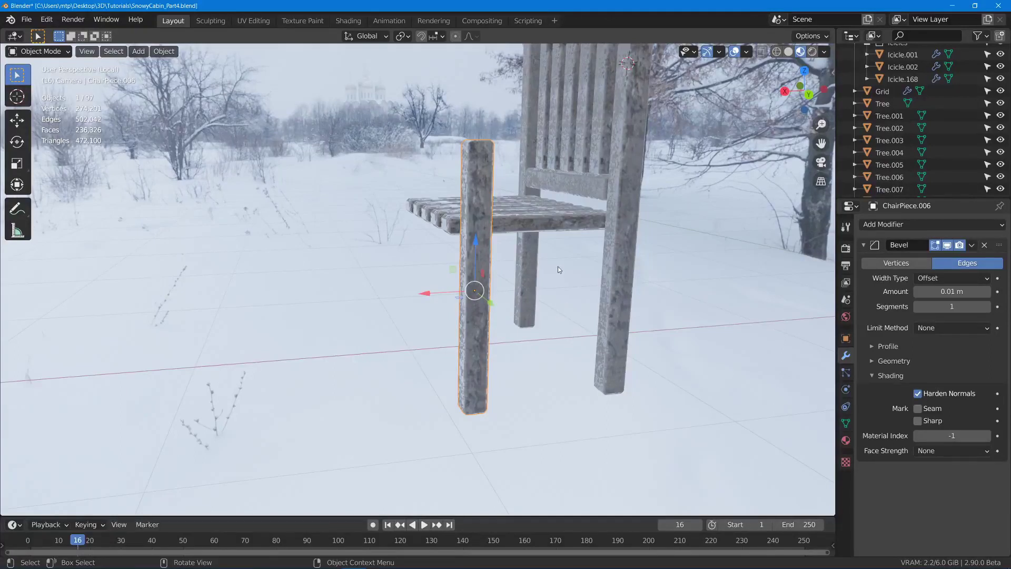
Thin the front leg's mesh in X and Y without changing its height, and nudge the leg beside the seat.
{"action": "key", "text": "Tab"}
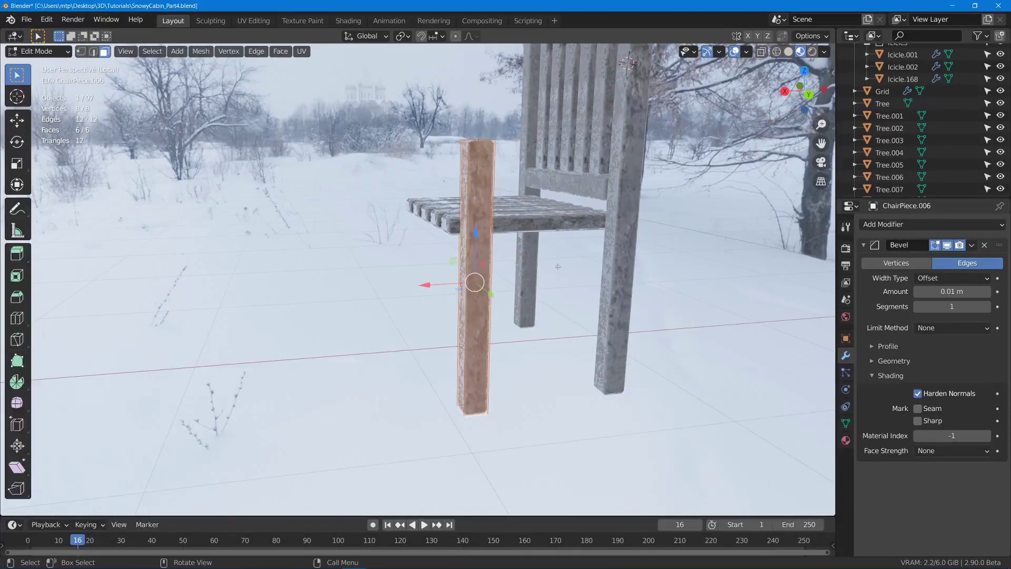
{"action": "key", "text": "s"}
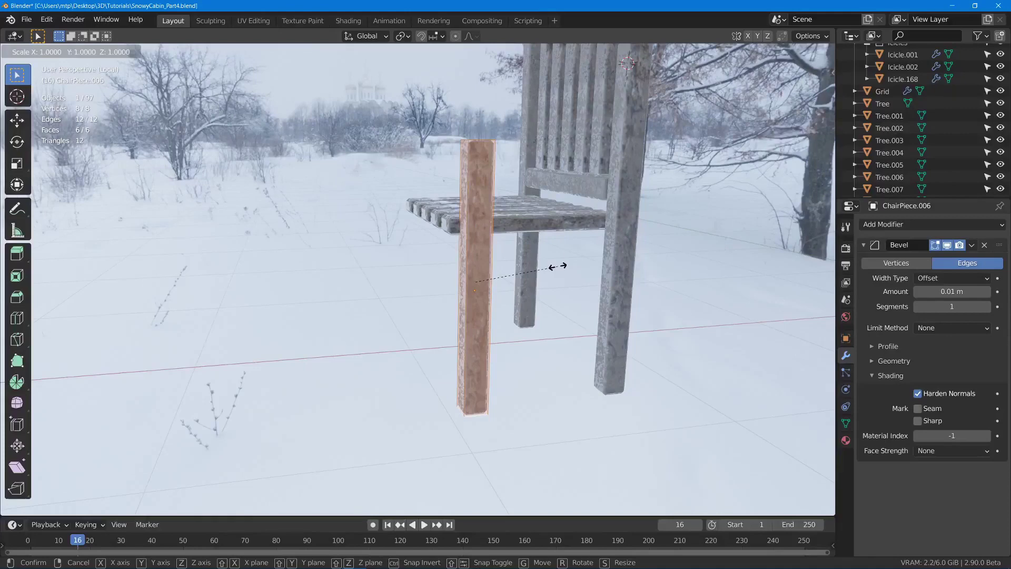
{"action": "key", "text": "shift+z"}
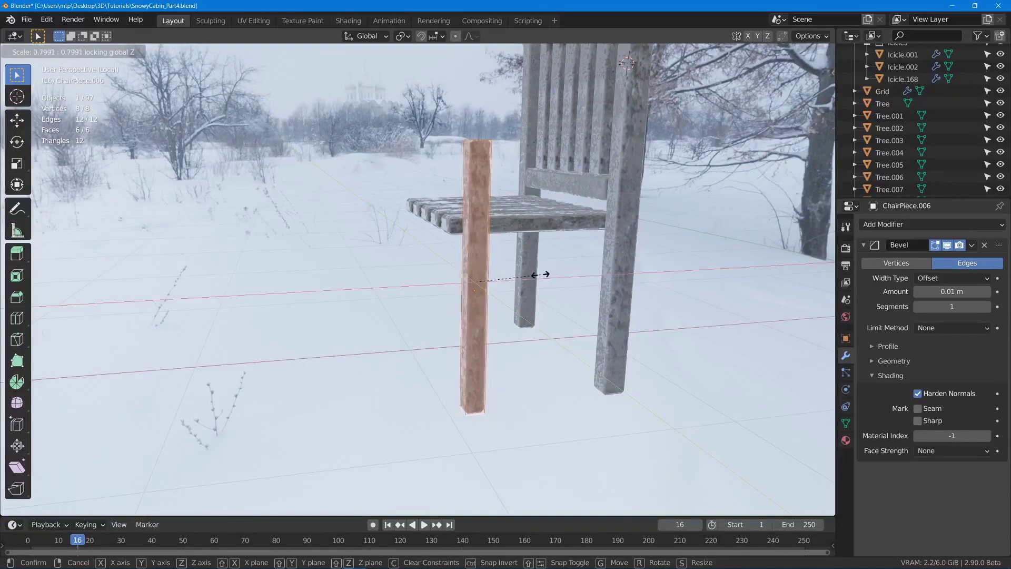
{"action": "left_click", "coordinate": [533, 275]}
{"action": "middle_click_drag", "start_coordinate": [533, 275], "coordinate": [657, 337]}
{"action": "key", "text": "Tab"}
{"action": "left_click_drag", "start_coordinate": [654, 327], "coordinate": [650, 327]}
Thin the rear post's mesh in X and Y while keeping its height.
{"action": "middle_click_drag", "start_coordinate": [645, 318], "coordinate": [564, 408]}
{"action": "left_click", "coordinate": [580, 261]}
{"action": "middle_click_drag", "start_coordinate": [580, 261], "coordinate": [524, 282]}
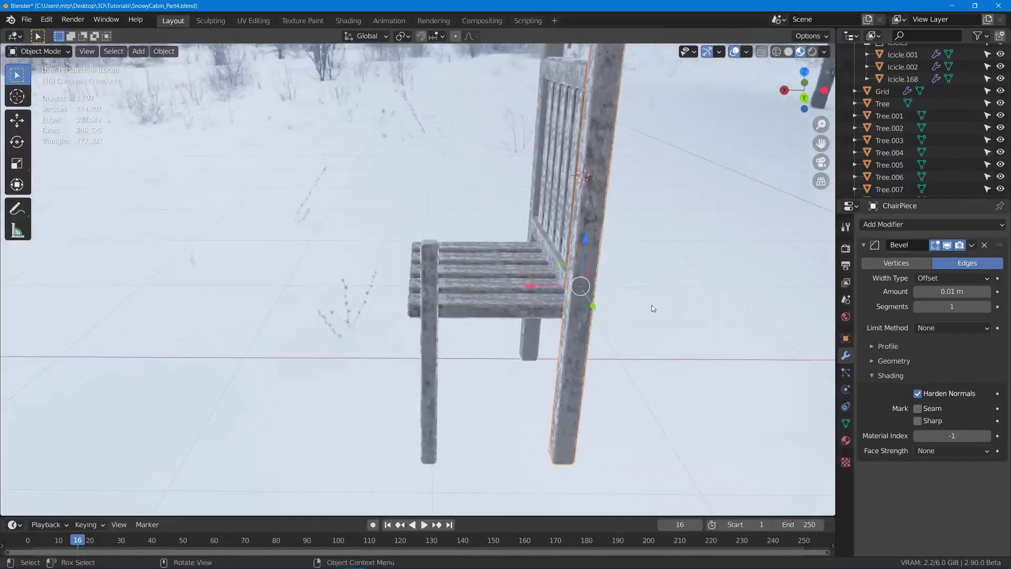
{"action": "key", "text": "Tab"}
{"action": "key", "text": "s"}
{"action": "key", "text": "shift+z"}
{"action": "left_click", "coordinate": [630, 299]}
{"action": "key", "text": "Tab"}
Move the two rear posts slightly so they sit against the ends of the backrest crossbars.
{"action": "middle_click_drag", "start_coordinate": [630, 300], "coordinate": [564, 273]}
{"action": "key", "text": "g"}
{"action": "left_click", "coordinate": [593, 289]}
{"action": "left_click", "coordinate": [323, 294]}
{"action": "middle_click_drag", "start_coordinate": [322, 294], "coordinate": [353, 298]}
{"action": "left_click_drag", "start_coordinate": [359, 298], "coordinate": [361, 298]}
Scale the lower backrest crossbar's mesh down in X and Z while keeping its Y length.
{"action": "left_click", "coordinate": [457, 300]}
{"action": "middle_click_drag", "start_coordinate": [473, 303], "coordinate": [532, 318]}
{"action": "key", "text": "Tab"}
{"action": "key", "text": "s"}
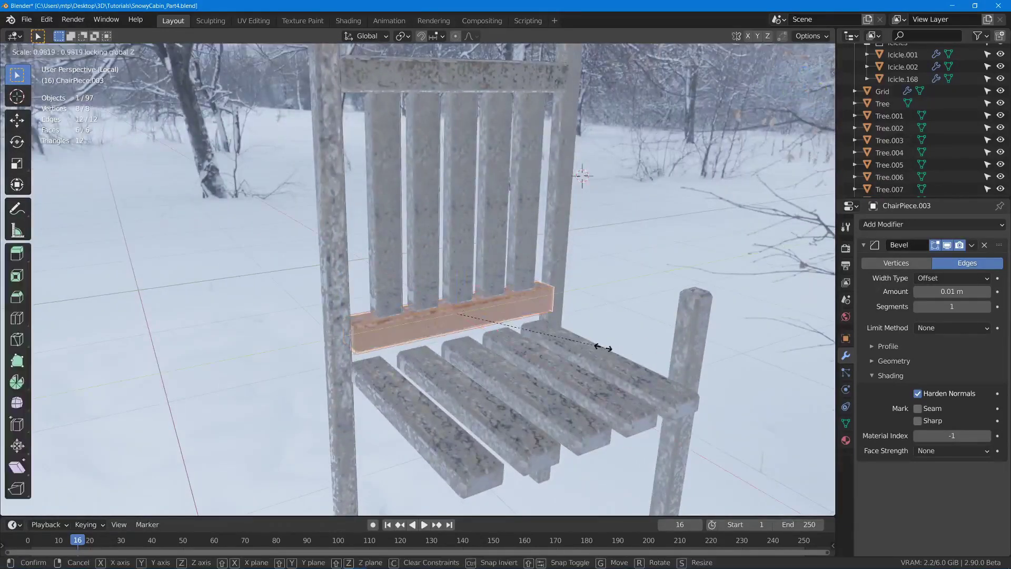
{"action": "right_click", "coordinate": [597, 348]}
{"action": "key", "text": "s"}
{"action": "key", "text": "shift+y"}
{"action": "left_click", "coordinate": [573, 353]}
Refine the lower crossbar's thickness in X and Z, raise it slightly along Z, and deselect it.
{"action": "middle_click_drag", "start_coordinate": [518, 344], "coordinate": [571, 337]}
{"action": "key", "text": "s"}
{"action": "key", "text": "shift+y"}
{"action": "left_click", "coordinate": [556, 341]}
{"action": "key", "text": "Tab"}
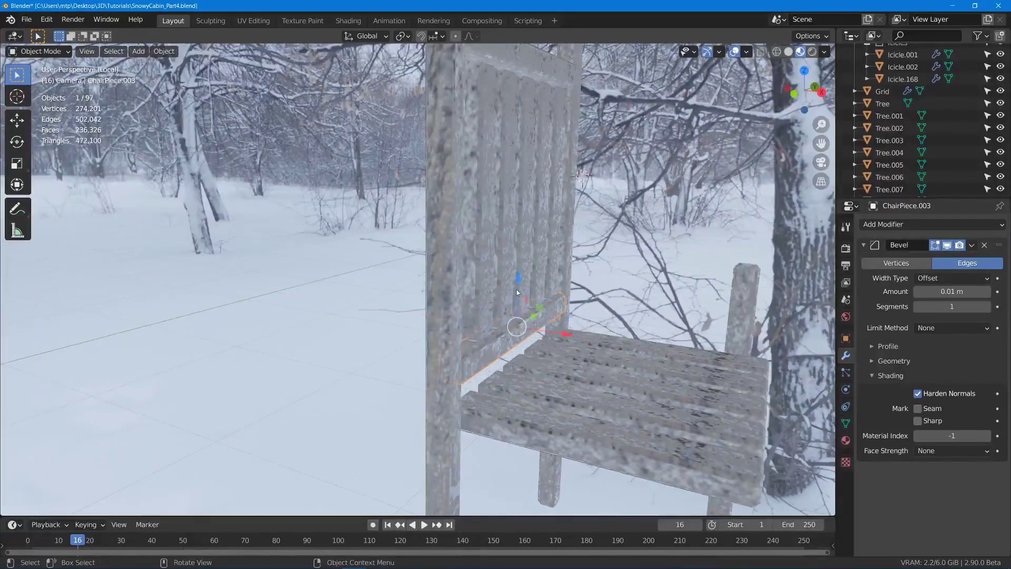
{"action": "left_click_drag", "start_coordinate": [517, 285], "coordinate": [518, 275]}
{"action": "key", "text": "alt+a"}
Duplicate the seat slat array about 0.2 m up along Z for an armrest.
{"action": "middle_click_drag", "start_coordinate": [552, 271], "coordinate": [458, 262]}
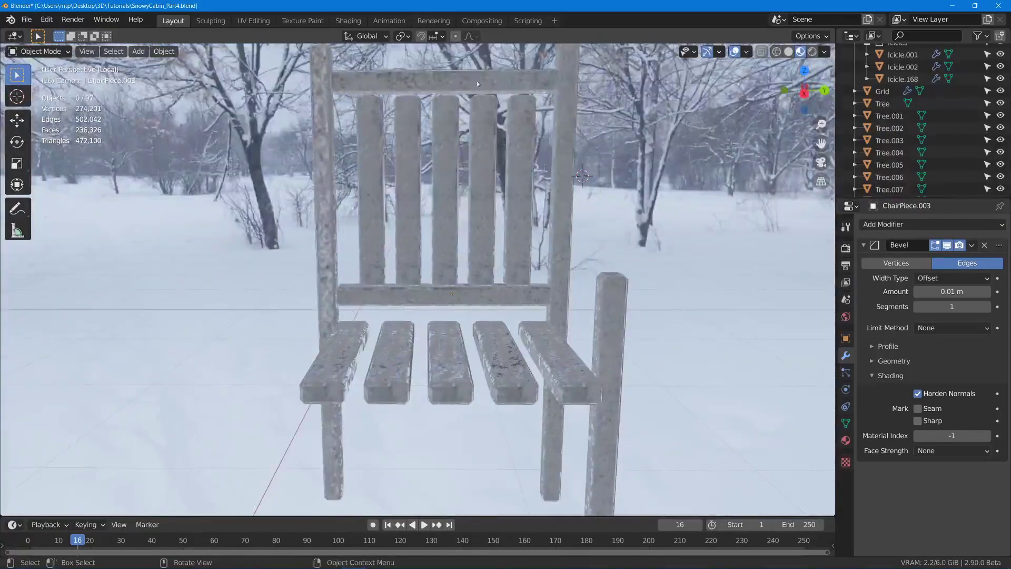
{"action": "key", "text": "alt+a"}
{"action": "middle_click_drag", "start_coordinate": [515, 248], "coordinate": [600, 236]}
{"action": "scroll", "coordinate": [487, 337], "scroll_direction": "up", "scroll_amount": 3}
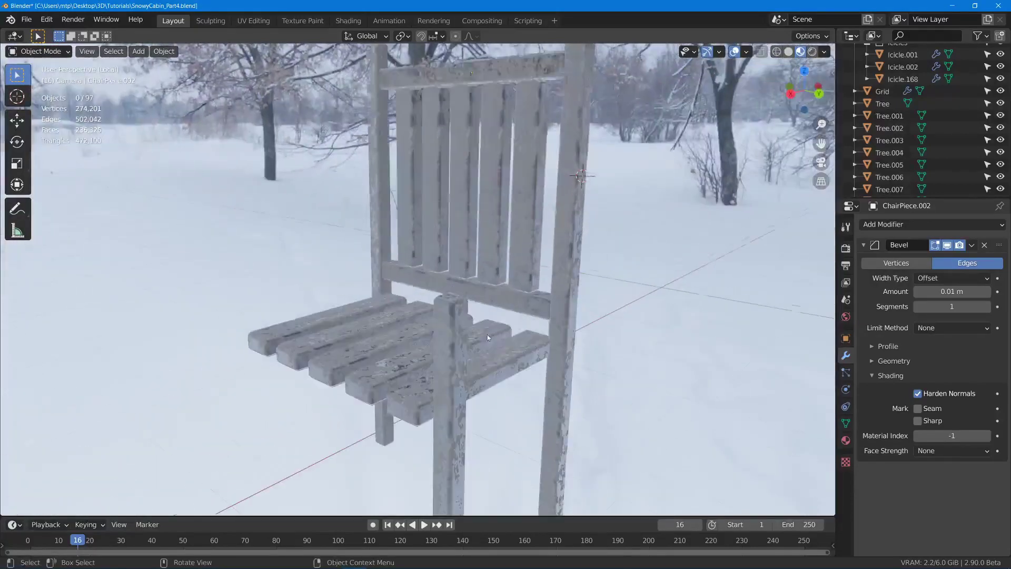
{"action": "left_click", "coordinate": [505, 357]}
{"action": "middle_click_drag", "start_coordinate": [506, 357], "coordinate": [586, 306]}
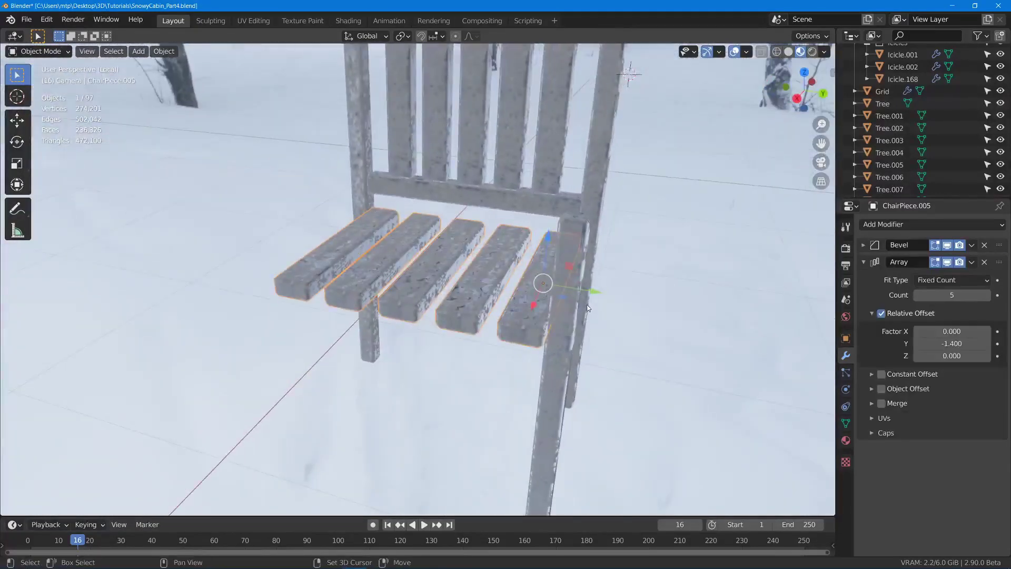
{"action": "key", "text": "shift+d"}
{"action": "key", "text": "z"}
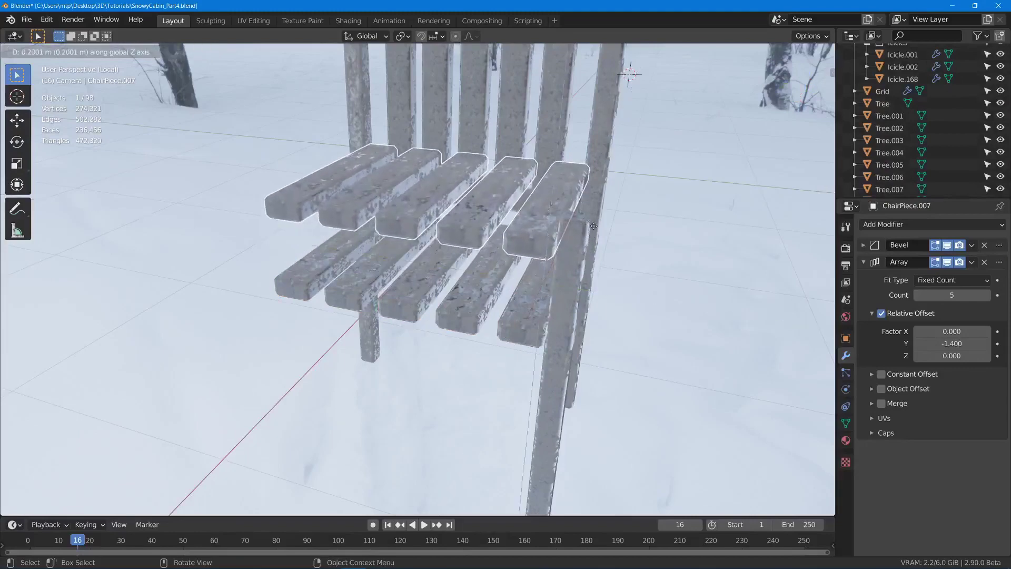
{"action": "left_click", "coordinate": [594, 229]}
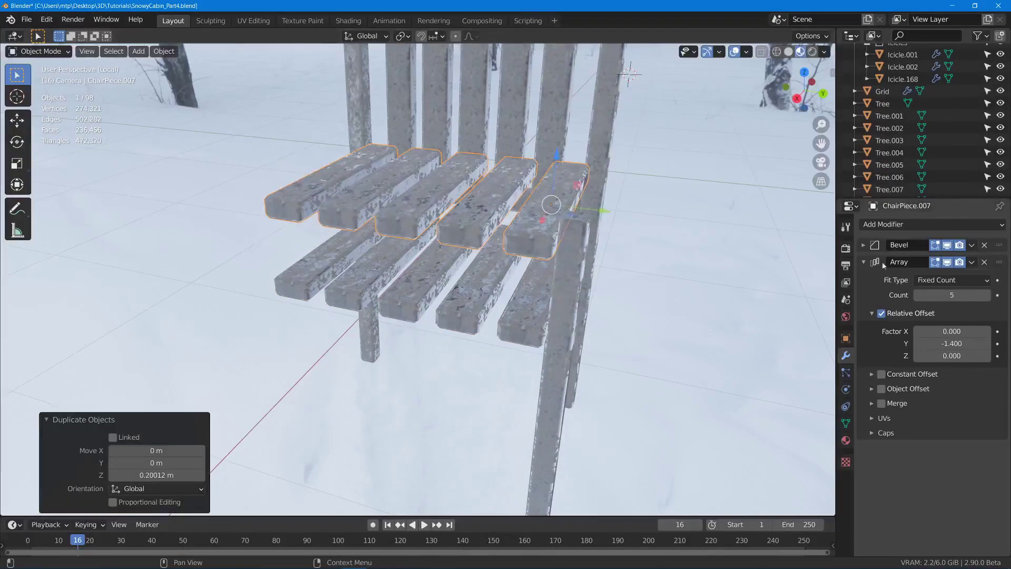
Remove the copy's Array modifier and position the single slat as an armrest over the front leg.
{"action": "left_click", "coordinate": [985, 262]}
{"action": "middle_click_drag", "start_coordinate": [526, 226], "coordinate": [558, 235]}
{"action": "left_click_drag", "start_coordinate": [570, 186], "coordinate": [611, 178]}
{"action": "middle_click_drag", "start_coordinate": [611, 178], "coordinate": [682, 159]}
{"action": "mouse_move", "coordinate": [691, 141]}
{"action": "left_mouse_down"}
{"action": "mouse_move", "coordinate": [691, 127]}
{"action": "mouse_move", "coordinate": [683, 136]}
{"action": "left_mouse_up"}
{"action": "middle_click_drag", "start_coordinate": [683, 136], "coordinate": [580, 232]}
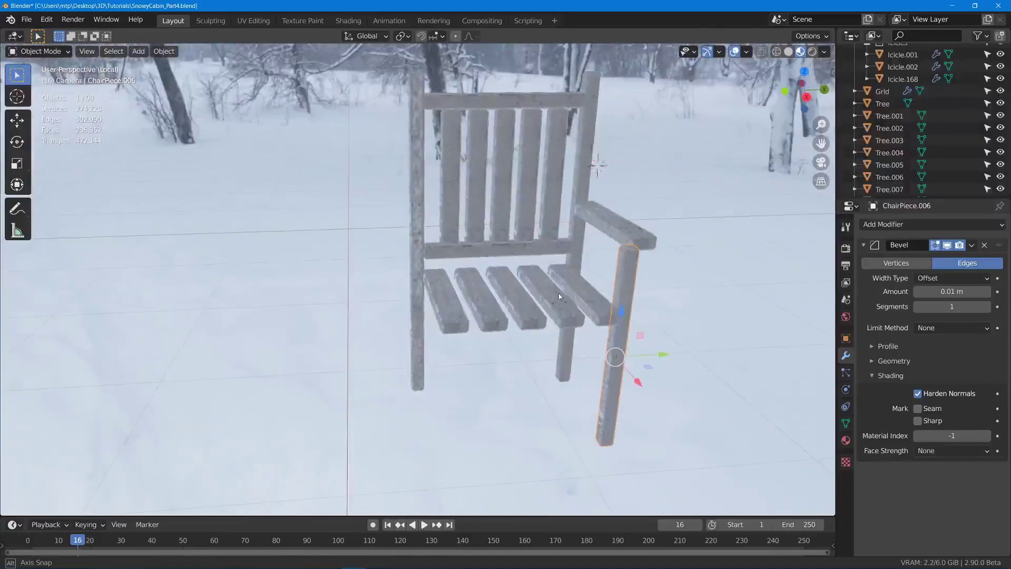
Duplicate the front leg about 0.7 m in negative Y to the opposite side of the chair.
{"action": "key", "text": "g"}
{"action": "key", "text": "y"}
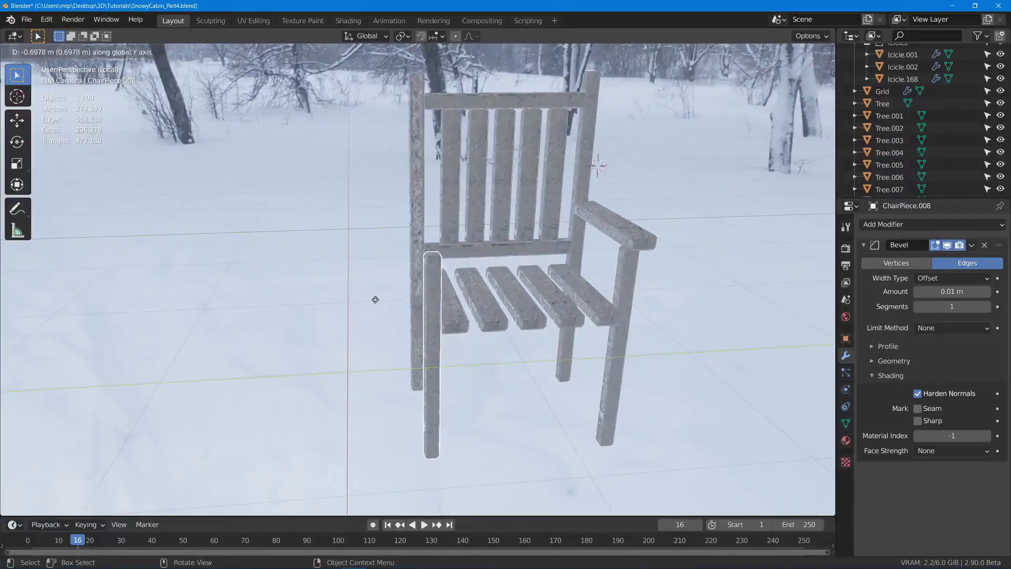
{"action": "left_click", "coordinate": [376, 300]}
Make a linked duplicate of the armrest about 0.736 m in negative Y and align it over the second front leg.
{"action": "left_click", "coordinate": [626, 228]}
{"action": "key", "text": "alt+d"}
{"action": "key", "text": "y"}
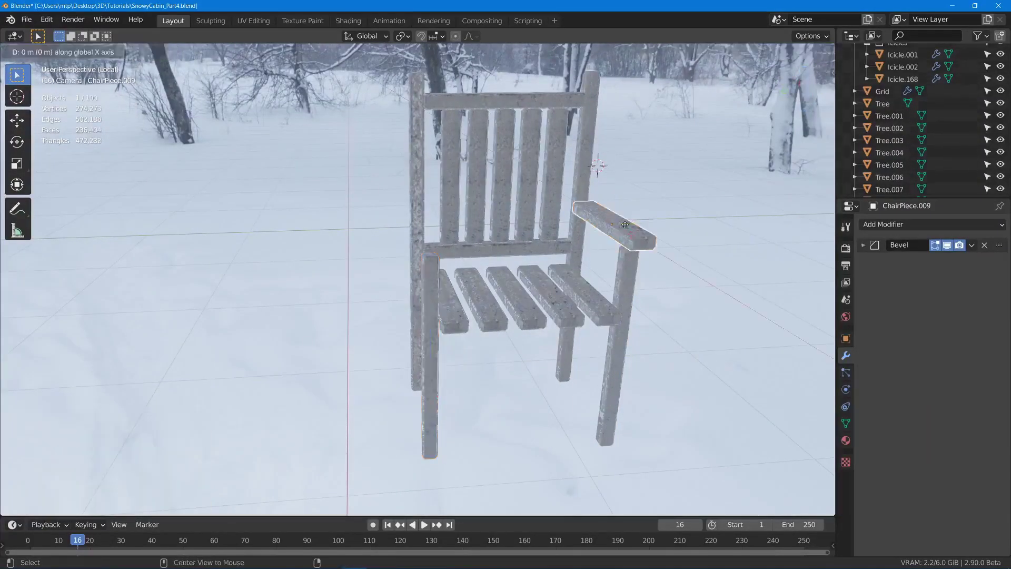
{"action": "left_click", "coordinate": [430, 246]}
{"action": "middle_click_drag", "start_coordinate": [430, 245], "coordinate": [435, 234]}
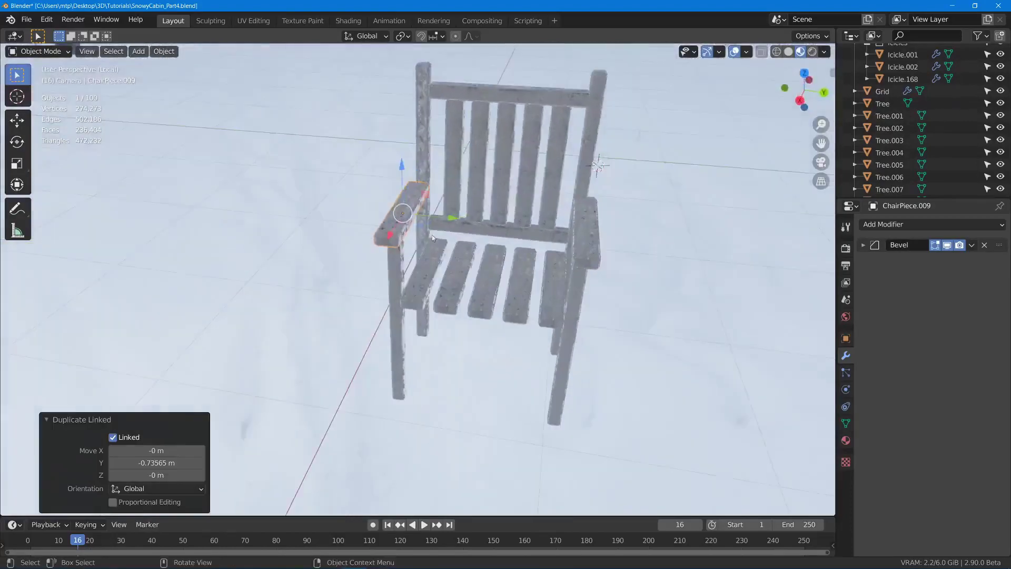
{"action": "left_click_drag", "start_coordinate": [448, 222], "coordinate": [447, 220]}
{"action": "key", "text": "alt+a"}
Duplicate a front leg about 0.378 m in negative Y and rotate the copy 450° about X to lie horizontally.
{"action": "middle_click_drag", "start_coordinate": [447, 253], "coordinate": [460, 219]}
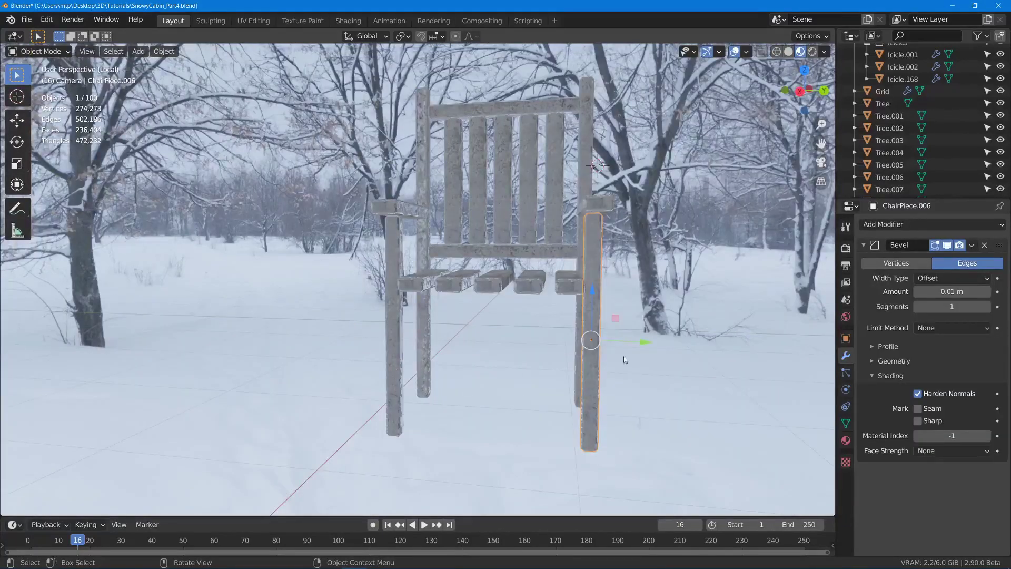
{"action": "key", "text": "shift+d"}
{"action": "key", "text": "y"}
{"action": "left_click", "coordinate": [573, 341]}
{"action": "key", "text": "r"}
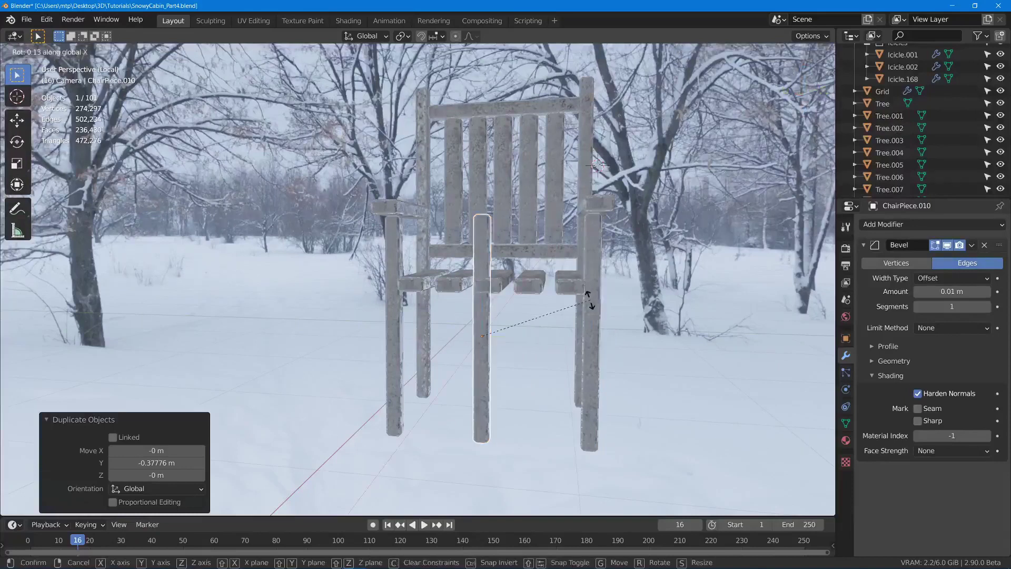
{"action": "key", "text": "x"}
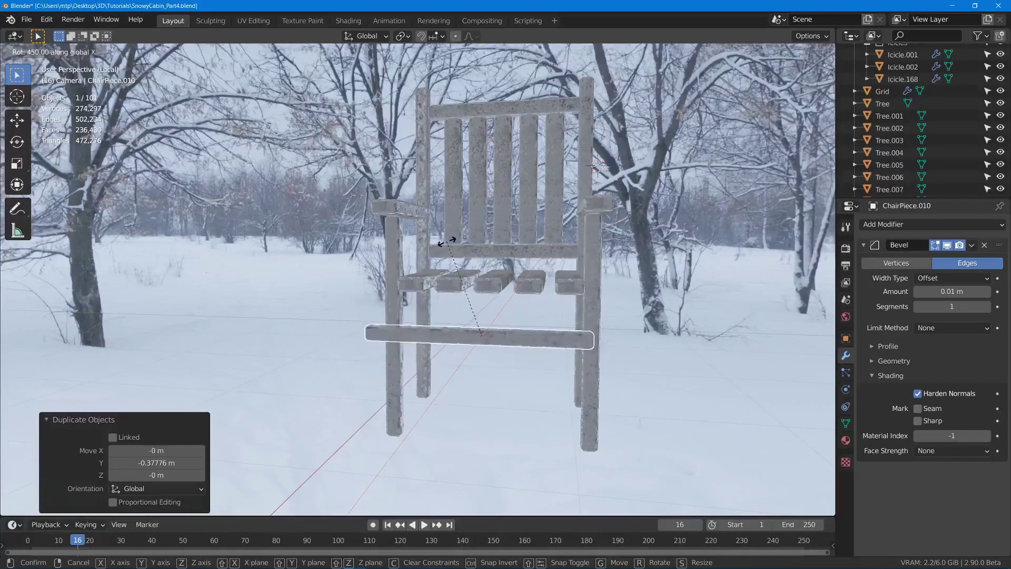
{"action": "left_click", "coordinate": [445, 241]}
Raise the horizontal piece under the seat slats and position it across the front legs as a rail.
{"action": "middle_click_drag", "start_coordinate": [529, 364], "coordinate": [512, 295]}
{"action": "key", "text": "g"}
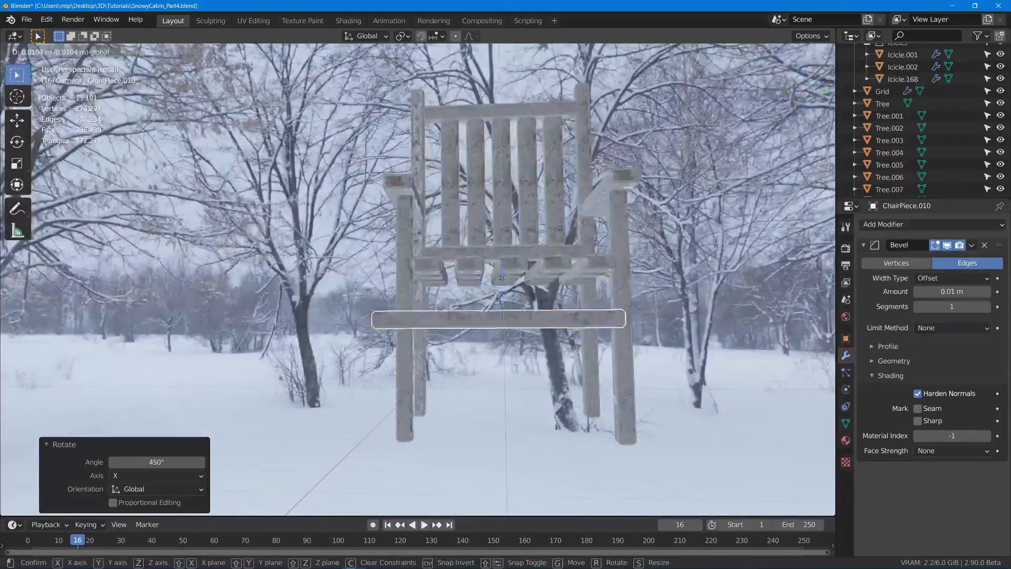
{"action": "left_click", "coordinate": [507, 249]}
{"action": "key", "text": "g"}
{"action": "left_click", "coordinate": [561, 284]}
Scale the front rail's mesh to 0.795 along Y and nudge the rail into place between the front legs.
{"action": "key", "text": "Tab"}
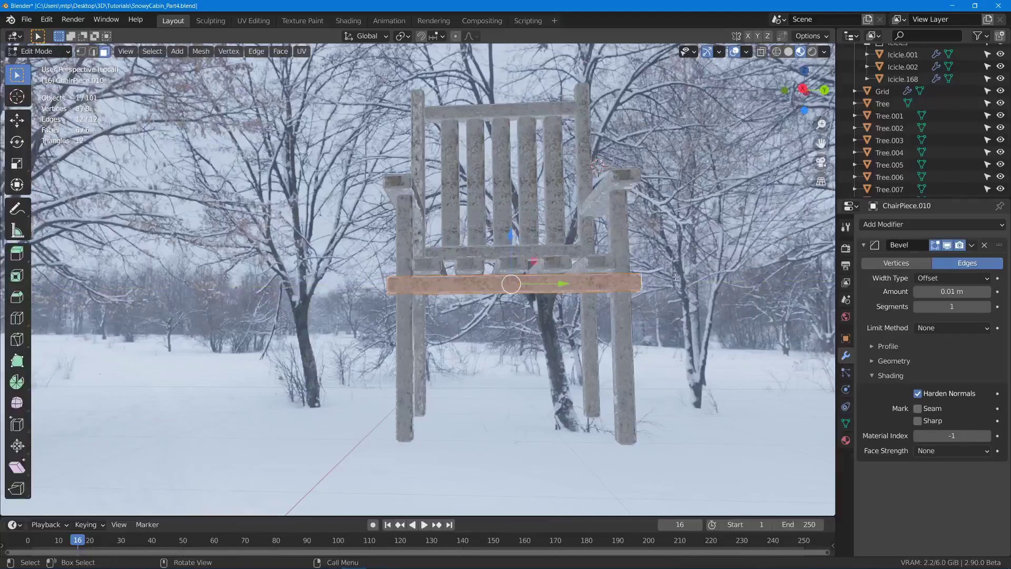
{"action": "key", "text": "s"}
{"action": "key", "text": "y"}
{"action": "left_click", "coordinate": [641, 279]}
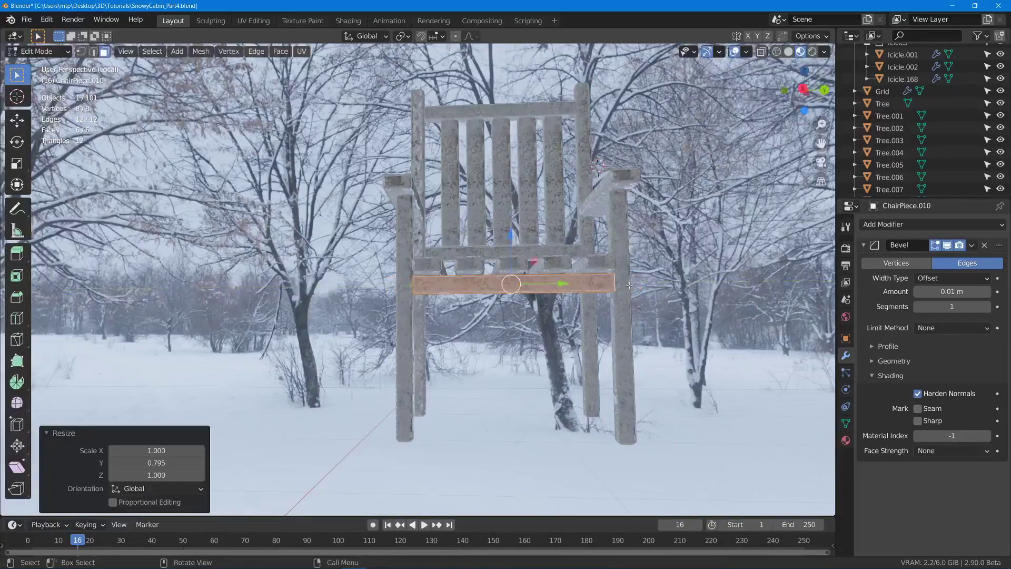
{"action": "key", "text": "Tab"}
{"action": "key", "text": "g"}
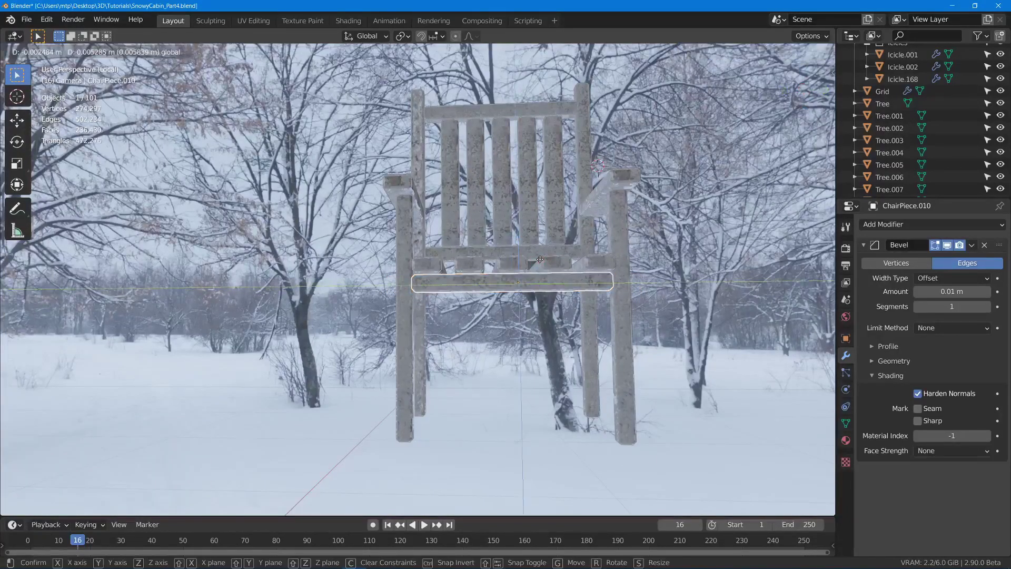
{"action": "left_click", "coordinate": [539, 259]}
Duplicate the front rail about 0.3 m in negative Z as a lower rail between the front legs.
{"action": "middle_click_drag", "start_coordinate": [540, 259], "coordinate": [499, 310]}
{"action": "scroll", "coordinate": [478, 316], "scroll_direction": "up", "scroll_amount": 4}
{"action": "middle_click_drag", "start_coordinate": [448, 377], "coordinate": [484, 377]}
{"action": "key", "text": "shift+d"}
{"action": "key", "text": "y"}
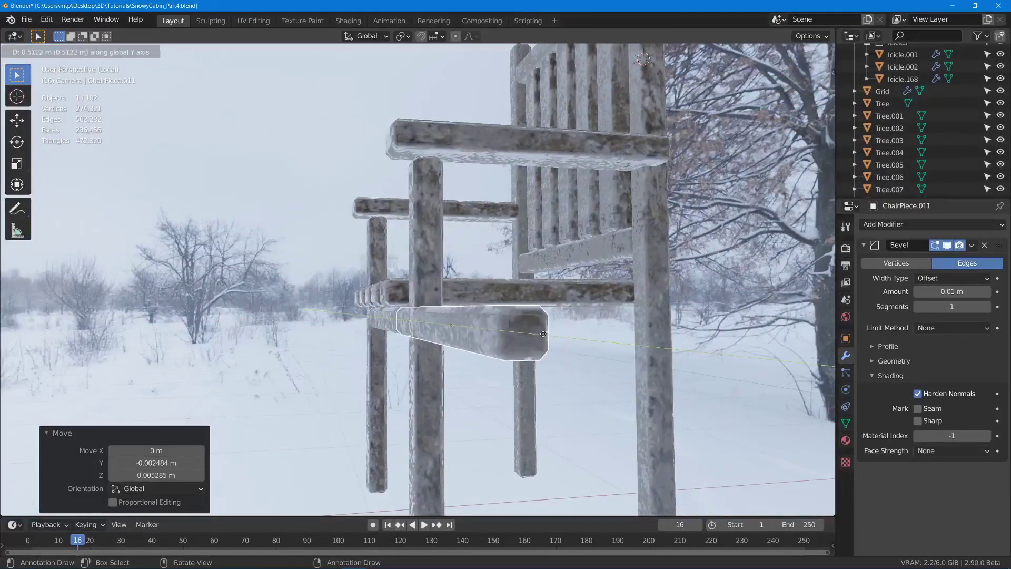
{"action": "key", "text": "z"}
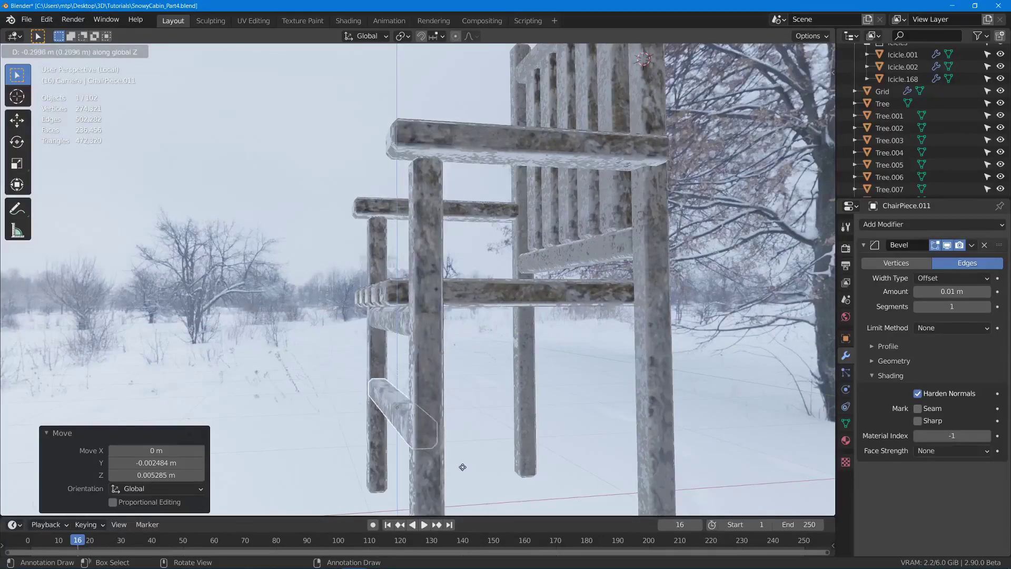
{"action": "left_click", "coordinate": [462, 469]}
Make linked duplicates of both front rails about 0.476 m in negative X and align them between the back legs.
{"action": "left_click", "coordinate": [396, 325], "text": "shift"}
{"action": "middle_click_drag", "start_coordinate": [464, 414], "coordinate": [458, 402]}
{"action": "key", "text": "shift+d"}
{"action": "key", "text": "x"}
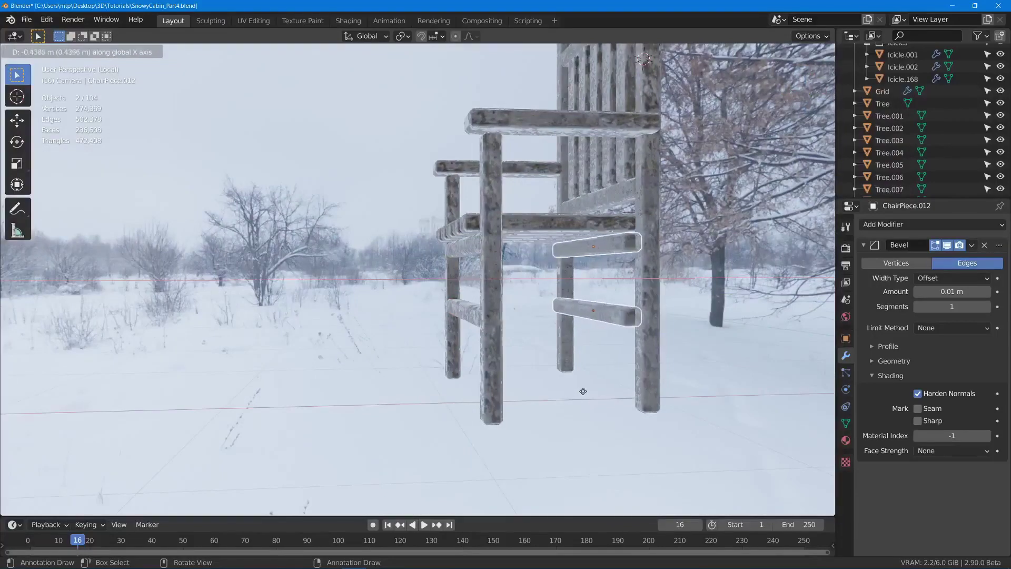
{"action": "left_click", "coordinate": [591, 392]}
{"action": "middle_click_drag", "start_coordinate": [591, 393], "coordinate": [637, 256]}
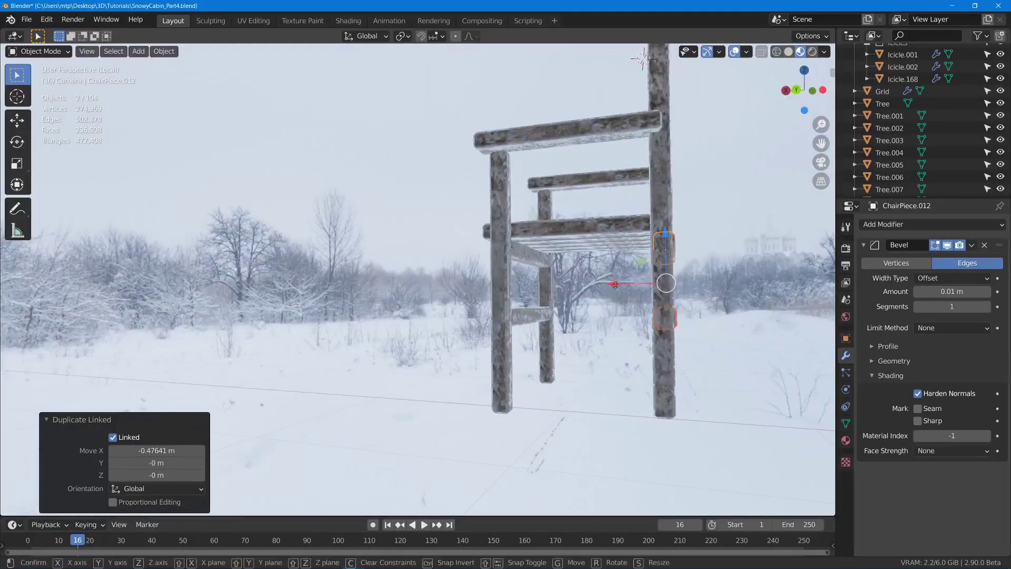
{"action": "left_click_drag", "start_coordinate": [608, 286], "coordinate": [617, 285]}
{"action": "key", "text": "alt+a"}
Duplicate a lower rail about 0.317 m in Y and rotate the copy about Z by 80° plus another 10°.
{"action": "middle_click_drag", "start_coordinate": [429, 316], "coordinate": [515, 327]}
{"action": "key", "text": "shift+d"}
{"action": "key", "text": "y"}
{"action": "left_click", "coordinate": [597, 342]}
{"action": "key", "text": "r"}
{"action": "key", "text": "z"}
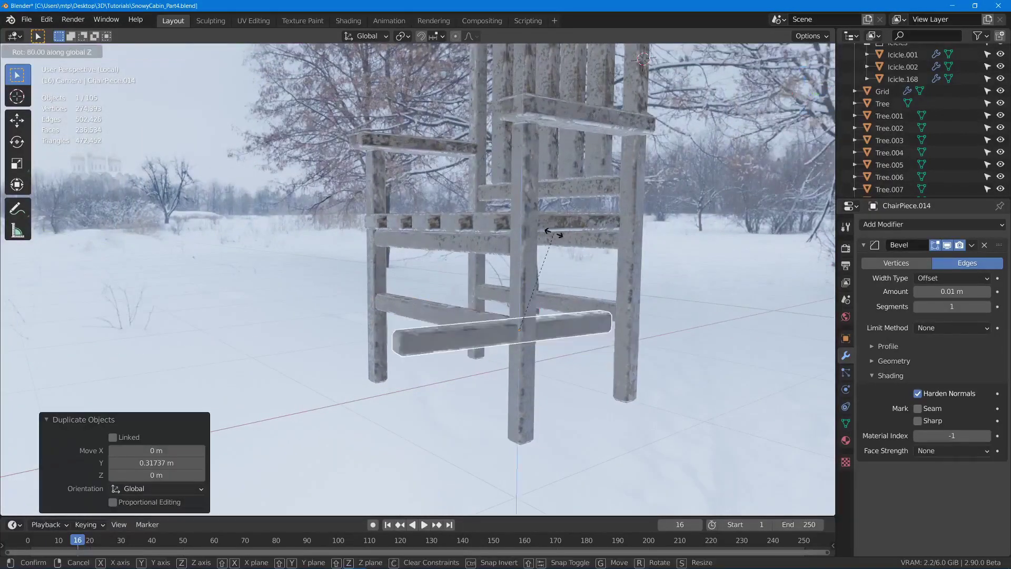
{"action": "left_click", "coordinate": [554, 233]}
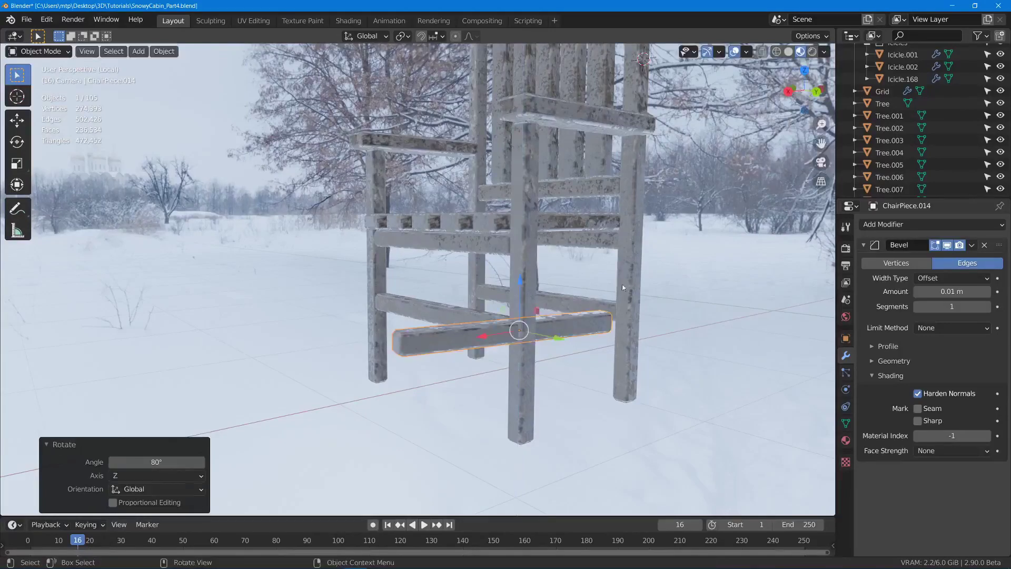
{"action": "middle_click_drag", "start_coordinate": [554, 233], "coordinate": [588, 356]}
{"action": "type", "text": "rz"}
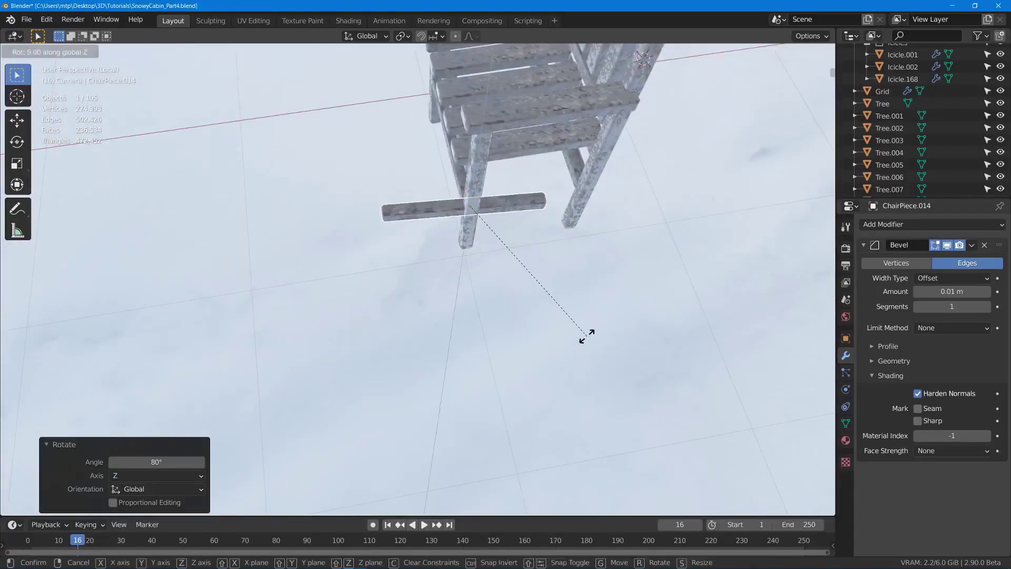
{"action": "type", "text": "10"}
{"action": "key", "text": "Return"}
Move the side rail about 0.268 m in negative X, and raise it within the XZ plane between the front and back legs.
{"action": "key", "text": "g"}
{"action": "key", "text": "x"}
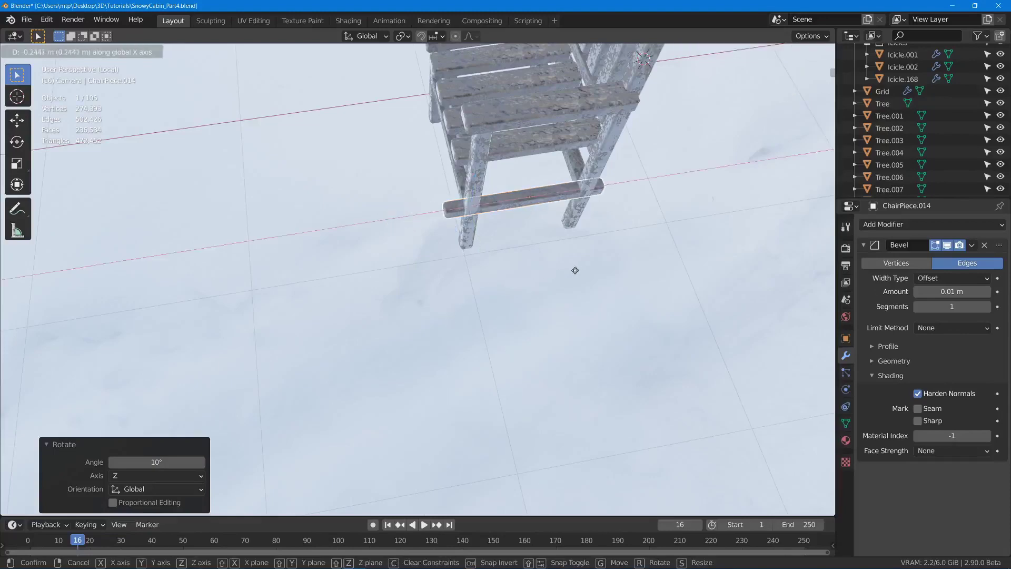
{"action": "left_click", "coordinate": [579, 270]}
{"action": "middle_click_drag", "start_coordinate": [579, 271], "coordinate": [564, 277]}
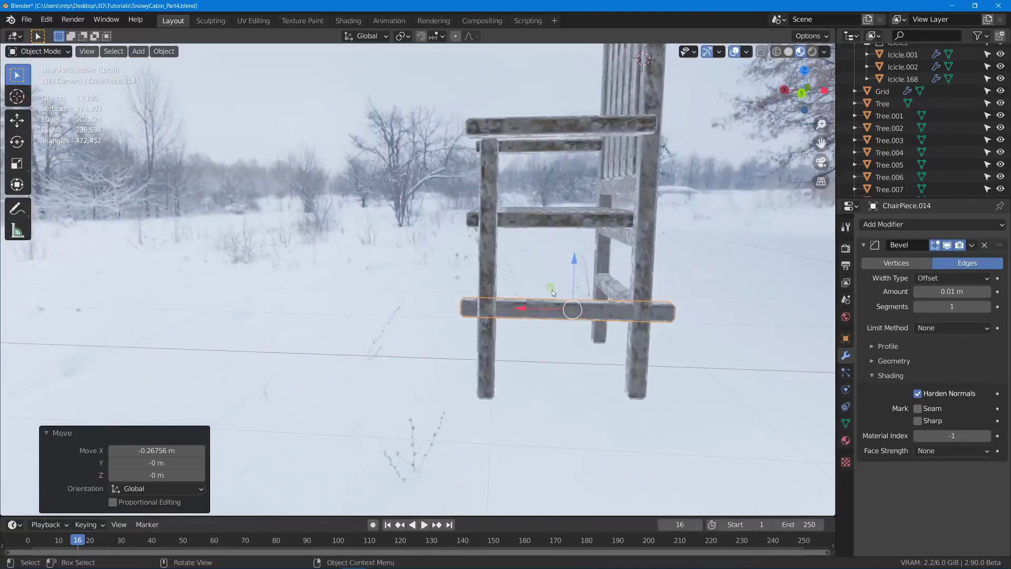
{"action": "key", "text": "g"}
{"action": "key", "text": "shift+y"}
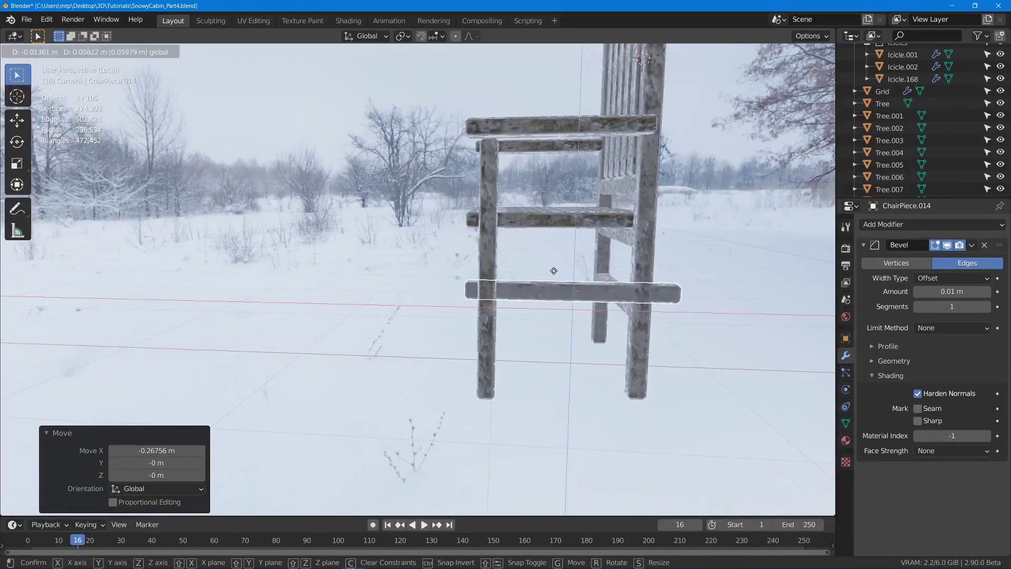
{"action": "left_click", "coordinate": [555, 274]}
{"action": "middle_click_drag", "start_coordinate": [555, 274], "coordinate": [582, 247]}
Scale the side rail's mesh to about 0.64 along X and nudge the rail to fit between the legs.
{"action": "key", "text": "Tab"}
{"action": "key", "text": "s"}
{"action": "key", "text": "x"}
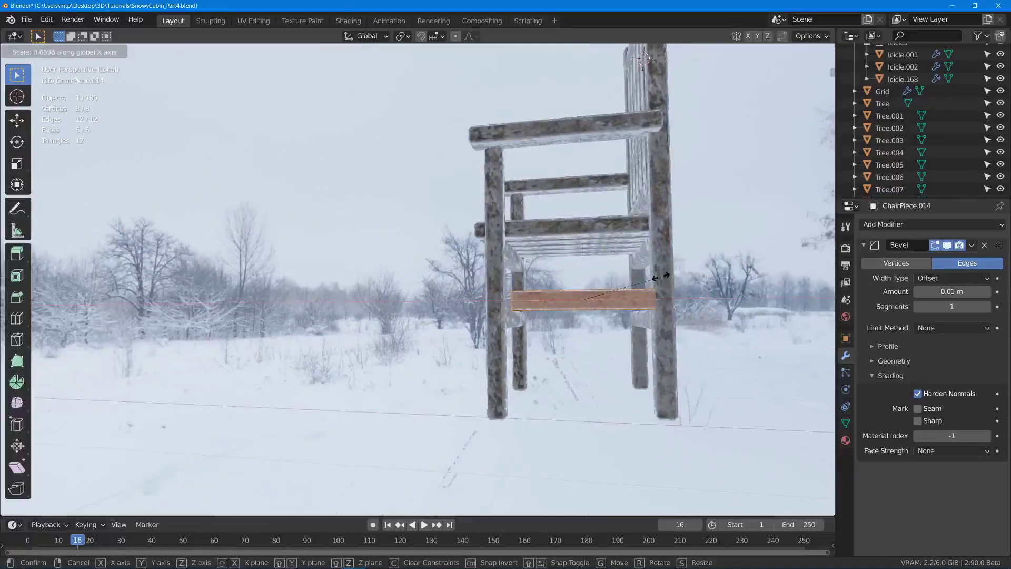
{"action": "left_click", "coordinate": [660, 277]}
{"action": "key", "text": "Tab"}
{"action": "left_click_drag", "start_coordinate": [553, 300], "coordinate": [539, 299]}
{"action": "key", "text": "Tab"}
{"action": "key", "text": "Tab"}
Duplicate the side rail about 0.7 m in negative Y to the legs on the chair's opposite side.
{"action": "middle_click_drag", "start_coordinate": [563, 295], "coordinate": [532, 297]}
{"action": "key", "text": "shift+d"}
{"action": "key", "text": "y"}
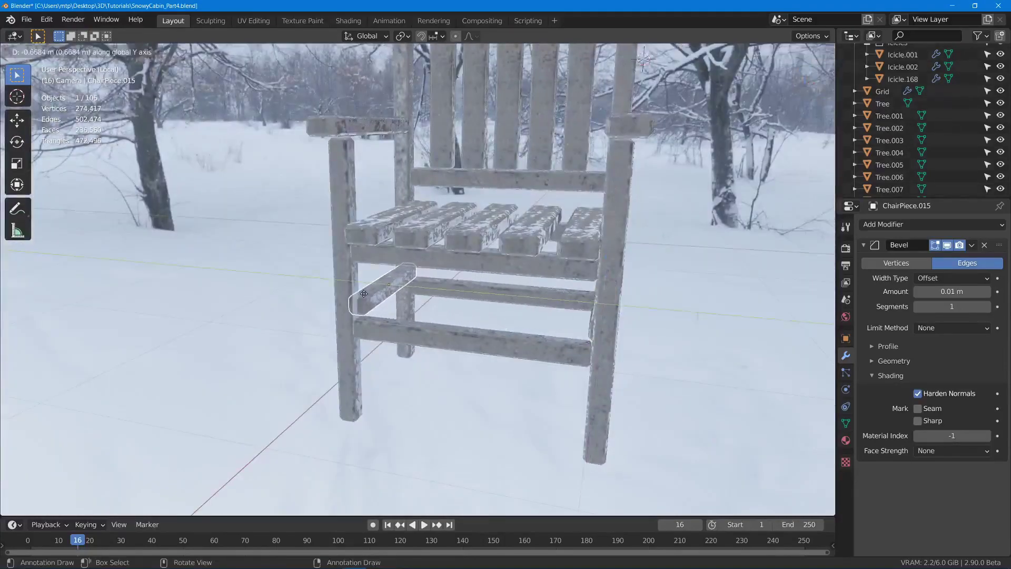
{"action": "left_click", "coordinate": [355, 292]}
{"action": "middle_click_drag", "start_coordinate": [356, 291], "coordinate": [510, 302]}
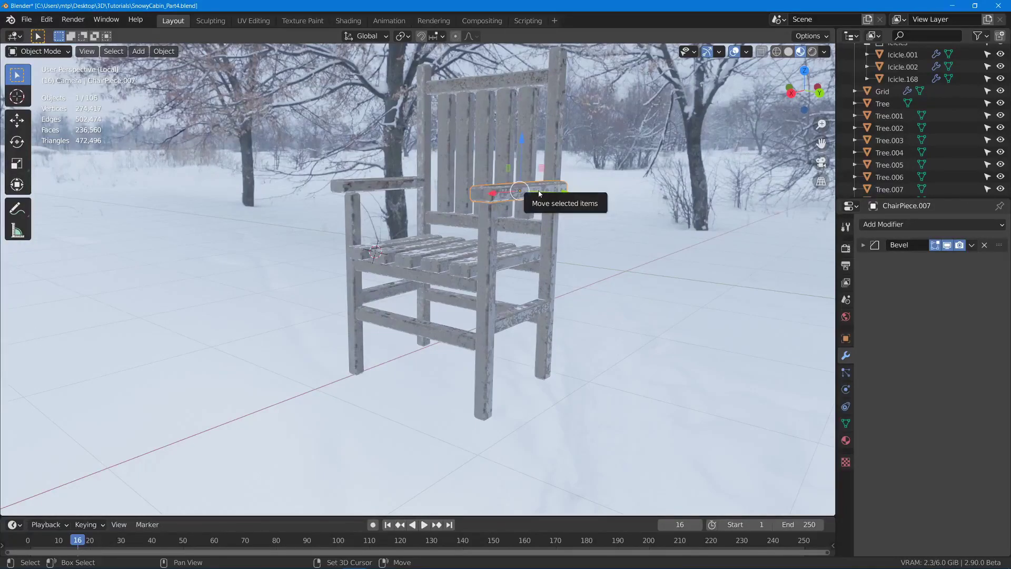
Duplicate an armrest about 0.98 m in negative Z as a plank below the chair's legs.
{"action": "key", "text": "shift+d"}
{"action": "key", "text": "z"}
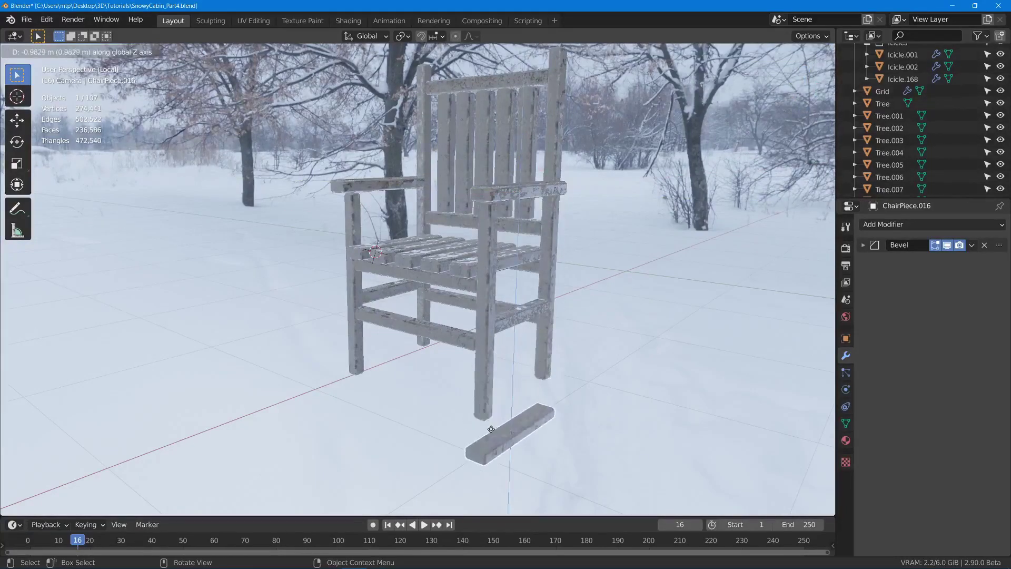
{"action": "left_click", "coordinate": [490, 429]}
{"action": "middle_click_drag", "start_coordinate": [491, 429], "coordinate": [369, 172]}
Tilt the chair's pieces, without the new plank, backwards by rotating them about -7.39° around Y.
{"action": "left_click", "coordinate": [369, 172]}
{"action": "scroll", "coordinate": [368, 169], "scroll_direction": "down", "scroll_amount": 3}
{"action": "left_click_drag", "start_coordinate": [323, 119], "coordinate": [507, 321]}
{"action": "middle_click_drag", "start_coordinate": [506, 321], "coordinate": [481, 251]}
{"action": "key", "text": "r"}
{"action": "key", "text": "y"}
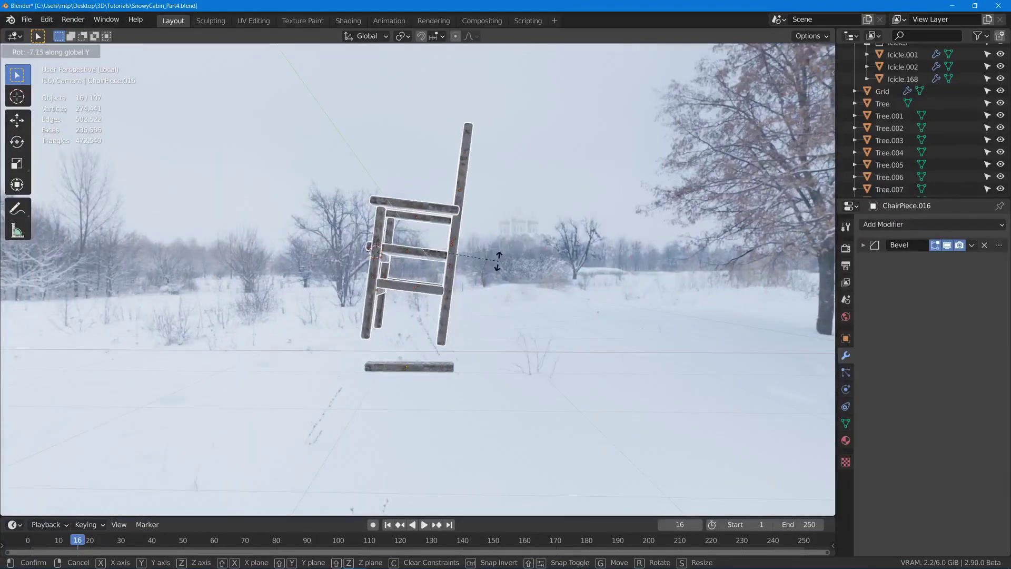
{"action": "left_click", "coordinate": [498, 259]}
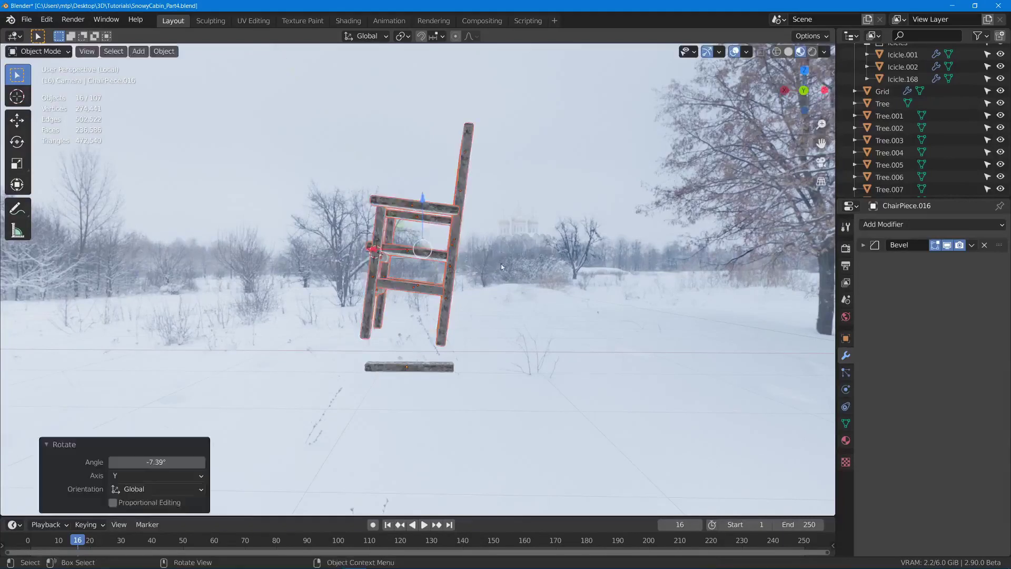
Move the plank closer under the legs and extend its rear end face about 0.2 m in negative X.
{"action": "left_click", "coordinate": [378, 374]}
{"action": "middle_click_drag", "start_coordinate": [384, 373], "coordinate": [437, 345]}
{"action": "left_click_drag", "start_coordinate": [466, 382], "coordinate": [447, 360]}
{"action": "key", "text": "Tab"}
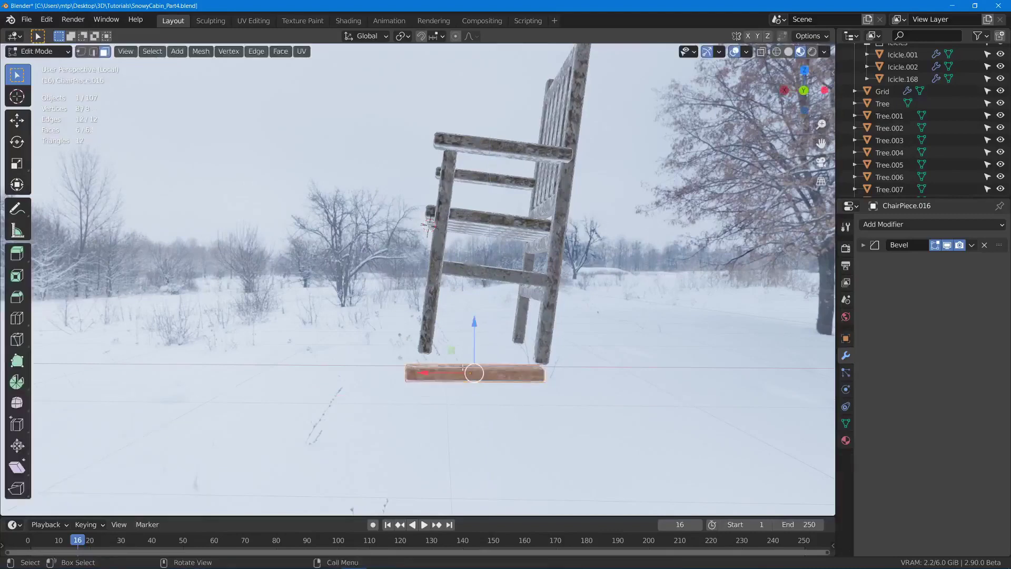
{"action": "key", "text": "alt+a"}
{"action": "middle_click_drag", "start_coordinate": [518, 373], "coordinate": [511, 380]}
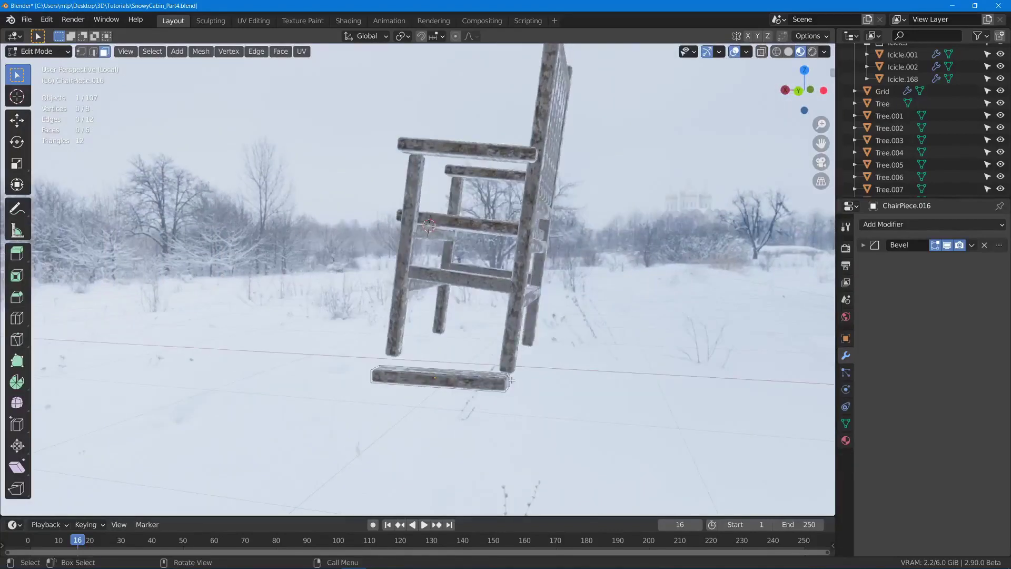
{"action": "left_click", "coordinate": [509, 379]}
{"action": "key", "text": "g"}
{"action": "key", "text": "x"}
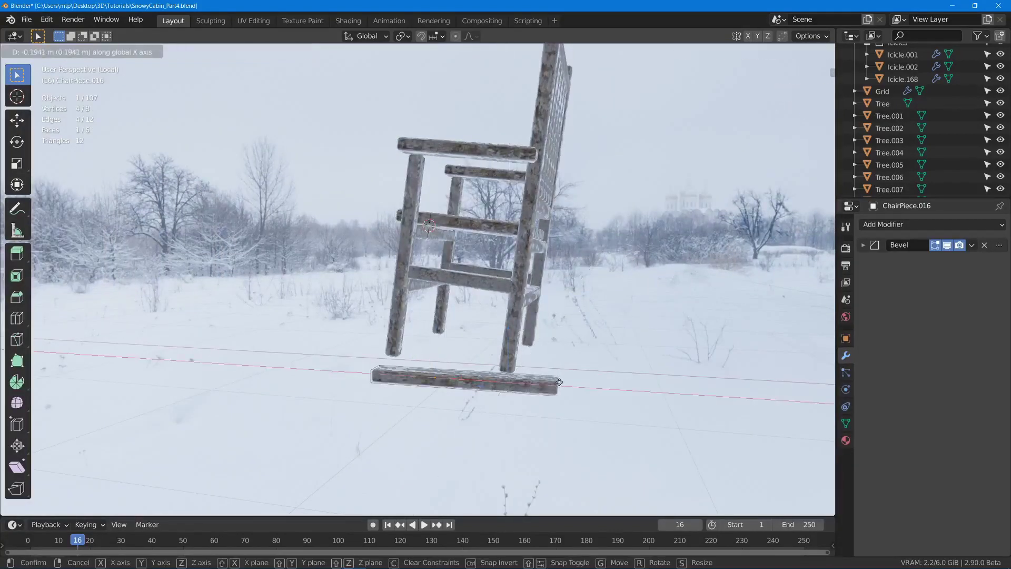
{"action": "left_click", "coordinate": [563, 383]}
{"action": "middle_click_drag", "start_coordinate": [563, 382], "coordinate": [527, 374]}
Add one loop cut near the middle of the plank and lower it about 0.062 m in Z.
{"action": "key", "text": "ctrl+r"}
{"action": "left_click", "coordinate": [467, 372]}
{"action": "left_click", "coordinate": [458, 370]}
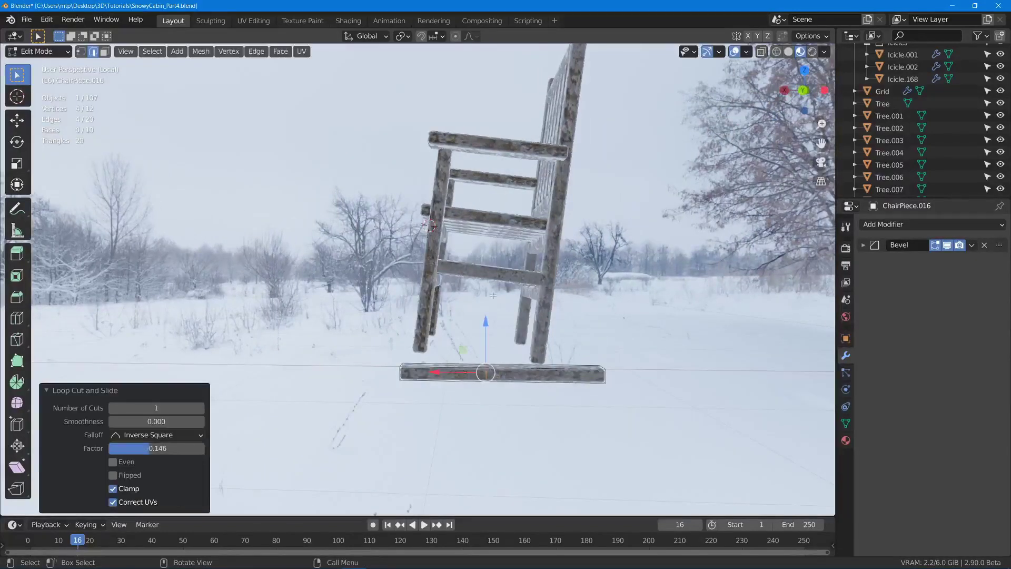
{"action": "key", "text": "g"}
{"action": "key", "text": "z"}
{"action": "left_click", "coordinate": [489, 311]}
{"action": "middle_click_drag", "start_coordinate": [490, 310], "coordinate": [537, 302]}
Bevel the plank's middle loop with 6 segments about 0.286 m wide, and raise the curved rocker against the legs.
{"action": "key", "text": "ctrl+b"}
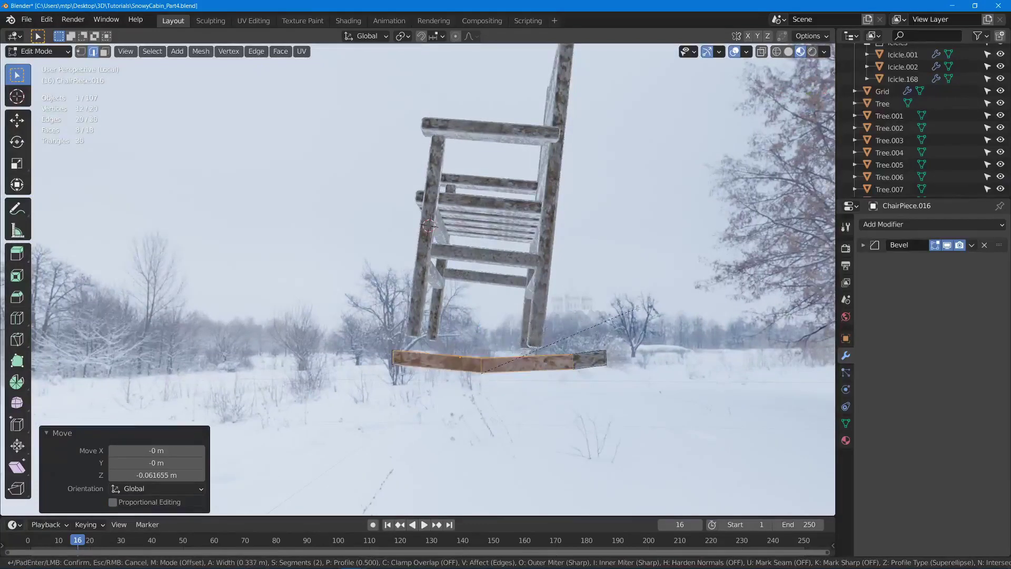
{"action": "scroll", "coordinate": [619, 307], "scroll_direction": "up", "scroll_amount": 2}
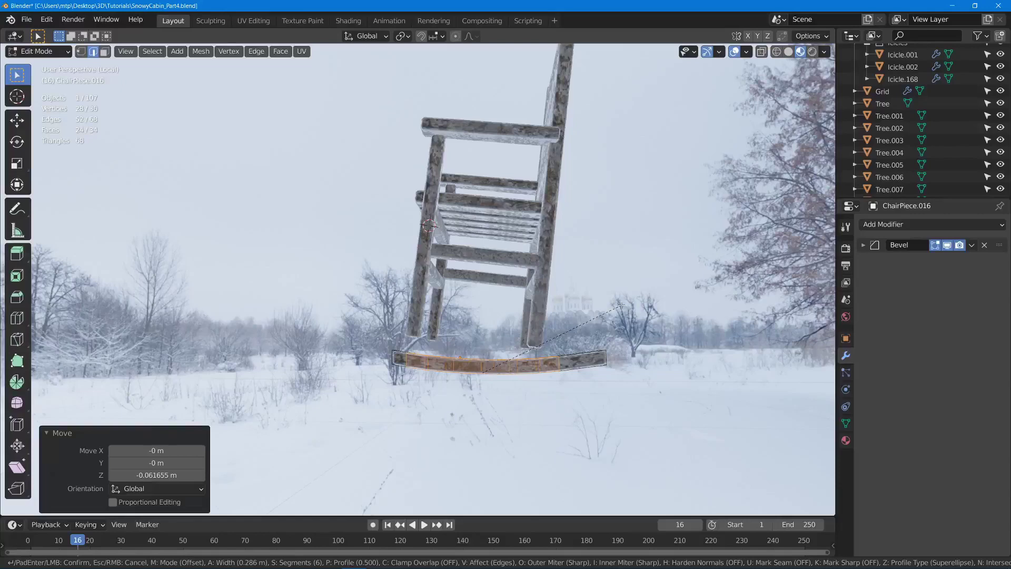
{"action": "left_click", "coordinate": [621, 305]}
{"action": "key", "text": "Tab"}
{"action": "middle_click_drag", "start_coordinate": [464, 307], "coordinate": [465, 337]}
{"action": "left_click_drag", "start_coordinate": [459, 335], "coordinate": [460, 309]}
{"action": "middle_click_drag", "start_coordinate": [461, 308], "coordinate": [462, 305]}
{"action": "key", "text": "alt+a"}
Shorten the back leg by moving its bottom face up about 0.03 m along local Z to end at the rocker.
{"action": "left_click", "coordinate": [539, 322]}
{"action": "key", "text": "Tab"}
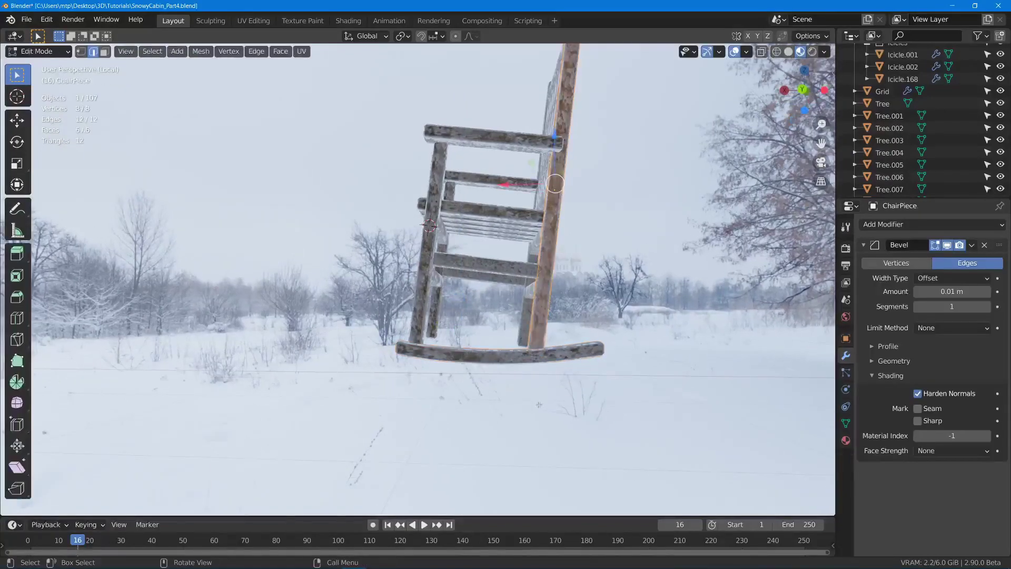
{"action": "mouse_move", "coordinate": [538, 322]}
{"action": "middle_mouse_down"}
{"action": "mouse_move", "coordinate": [539, 293]}
{"action": "mouse_move", "coordinate": [607, 300]}
{"action": "middle_mouse_up"}
{"action": "left_click", "coordinate": [546, 306]}
{"action": "key", "text": "z"}
{"action": "left_click", "coordinate": [485, 309]}
{"action": "key", "text": "3"}
{"action": "left_click", "coordinate": [564, 266]}
{"action": "key", "text": "z"}
{"action": "left_click", "coordinate": [643, 292]}
{"action": "key", "text": "z"}
{"action": "left_click", "coordinate": [598, 363]}
{"action": "middle_click_drag", "start_coordinate": [503, 230], "coordinate": [511, 270]}
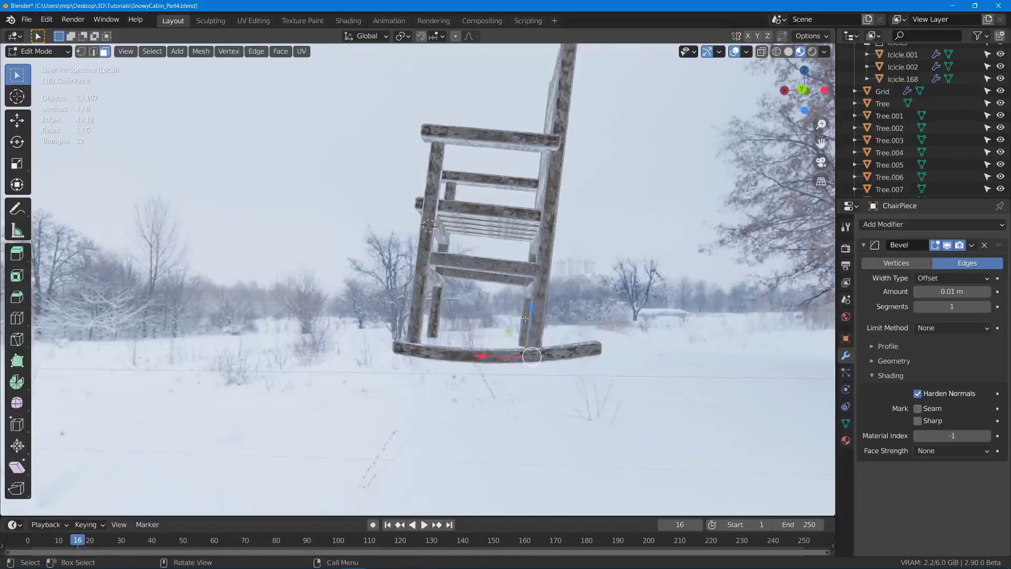
{"action": "key", "text": "g"}
{"action": "key", "text": "z"}
{"action": "key", "text": "z"}
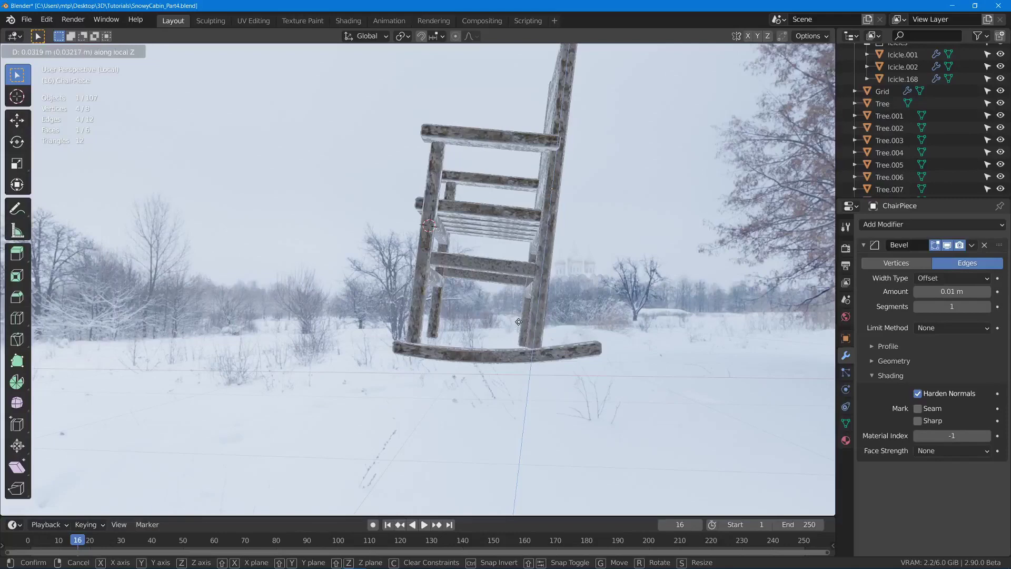
{"action": "left_click", "coordinate": [516, 323]}
{"action": "left_click", "coordinate": [509, 319]}
{"action": "middle_click_drag", "start_coordinate": [507, 318], "coordinate": [602, 358]}
{"action": "key", "text": "Tab"}
Make a linked duplicate of the rocker about 0.716 m in negative Y, under the chair's other pair of legs.
{"action": "left_click", "coordinate": [535, 361]}
{"action": "key", "text": "shift+d"}
{"action": "key", "text": "y"}
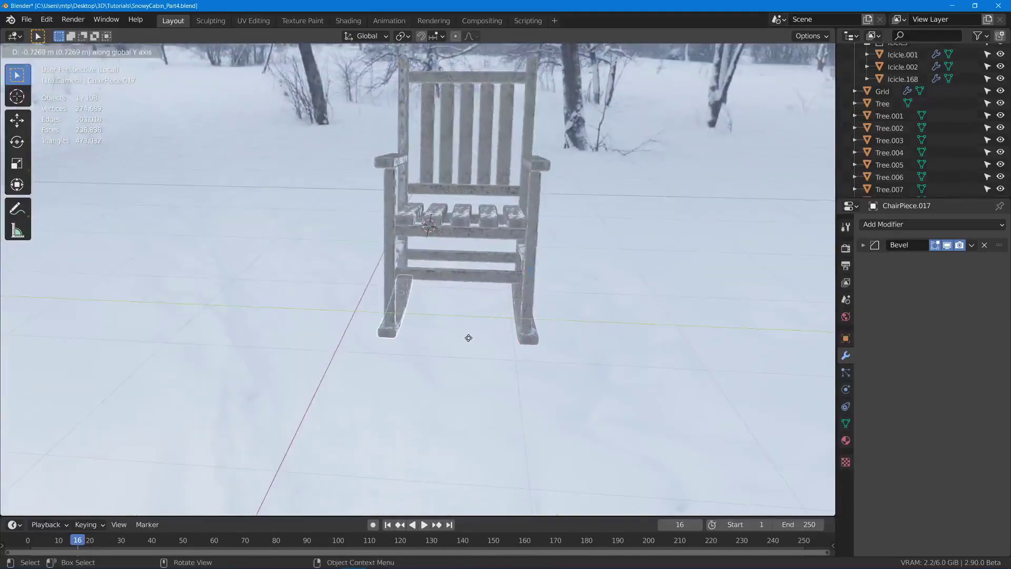
{"action": "left_click", "coordinate": [470, 338]}
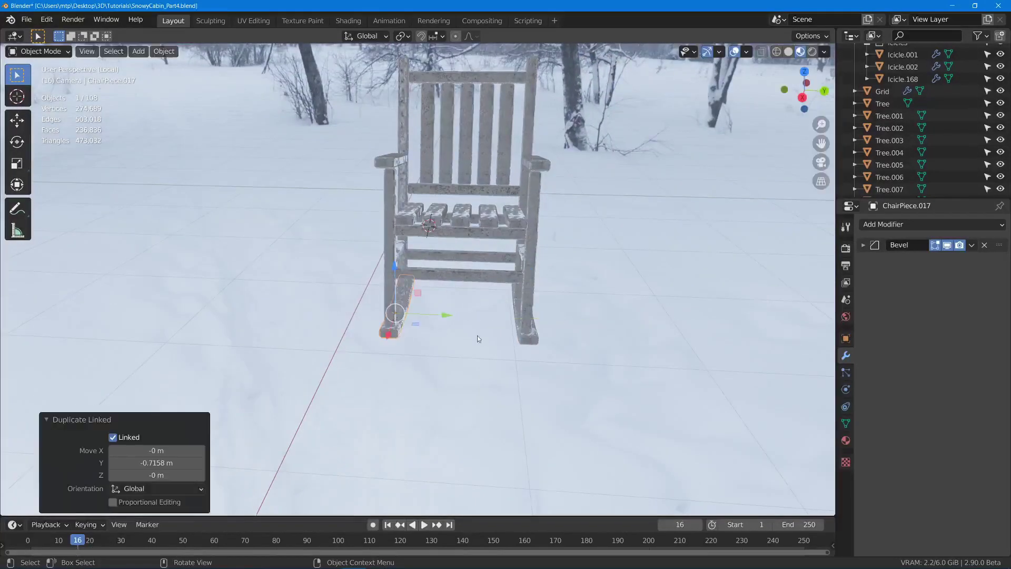
Nudge the original rocker slightly in negative Y under its legs and save the file.
{"action": "left_click", "coordinate": [534, 339]}
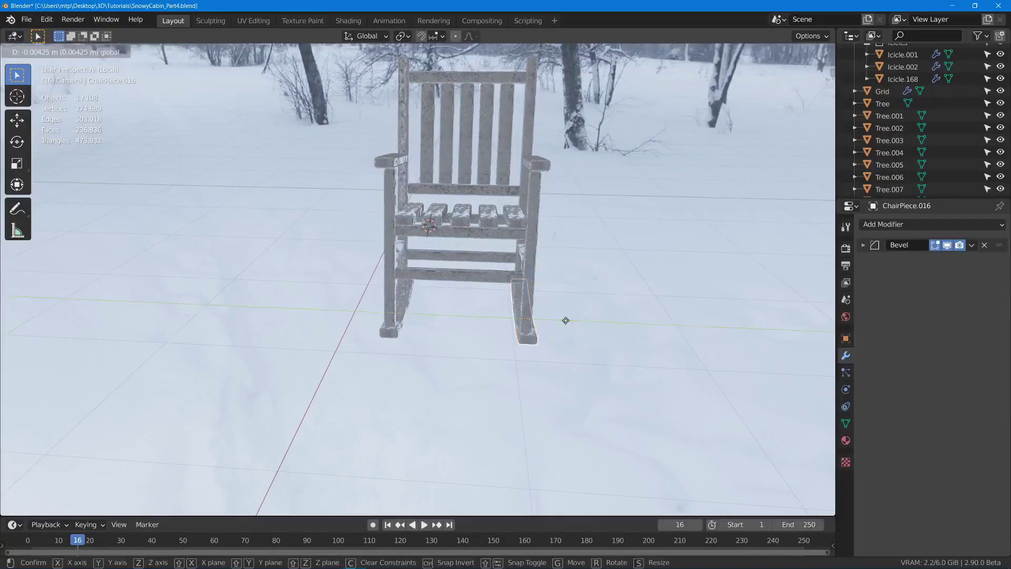
{"action": "left_click", "coordinate": [567, 379]}
{"action": "middle_click_drag", "start_coordinate": [568, 325], "coordinate": [388, 325]}
{"action": "key", "text": "ctrl+s"}
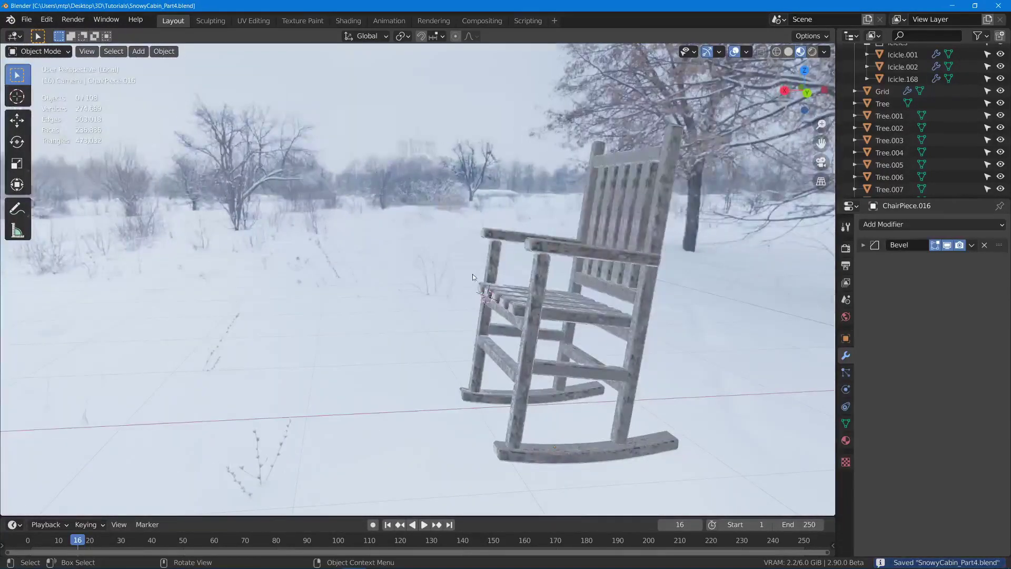
{"action": "middle_click_drag", "start_coordinate": [563, 260], "coordinate": [602, 267]}
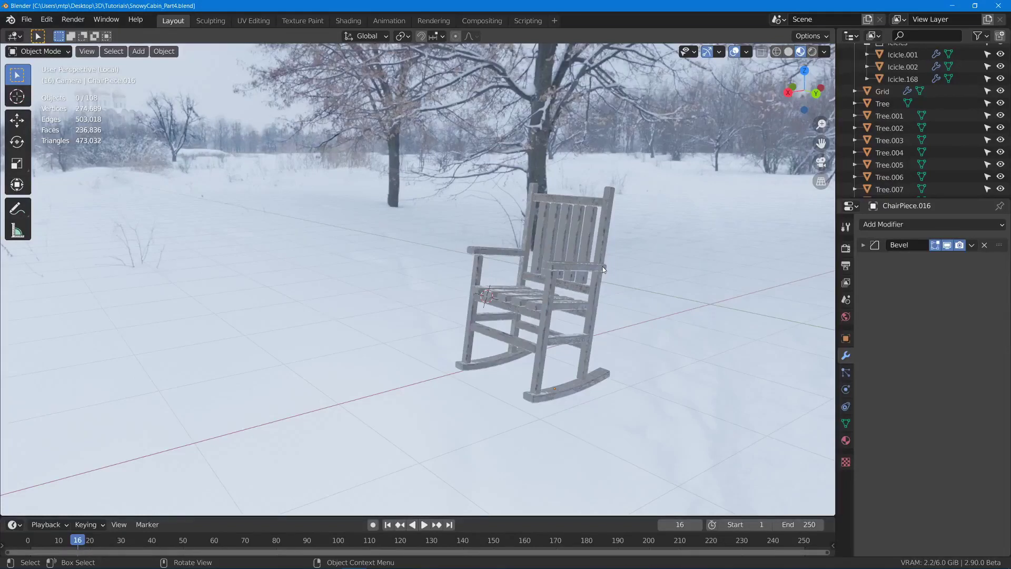
{"action": "left_click_drag", "start_coordinate": [435, 132], "coordinate": [639, 353]}
{"action": "key", "text": "alt+a"}
{"action": "left_click", "coordinate": [568, 277]}
{"action": "left_click", "coordinate": [588, 301]}
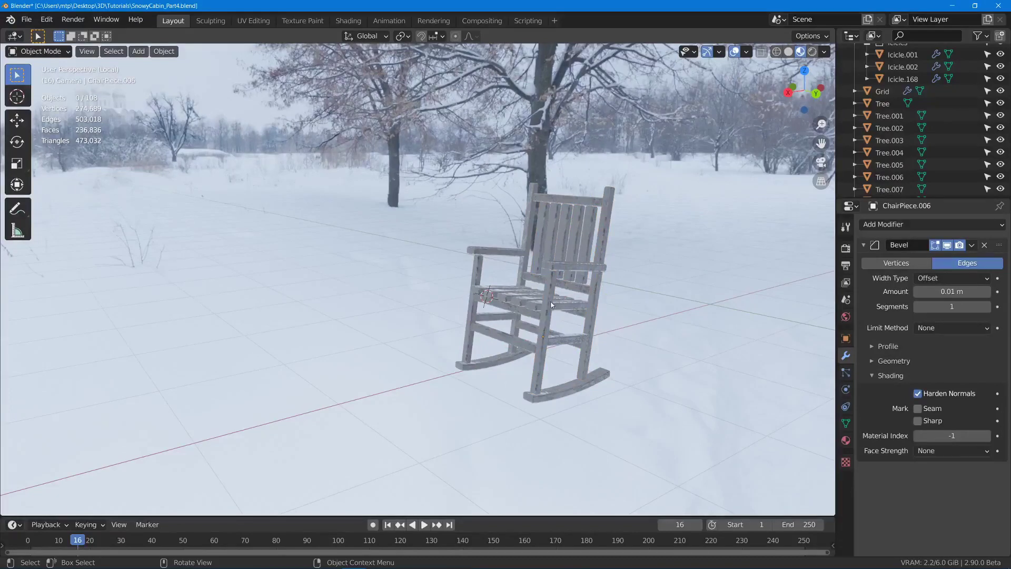
Place the 3D cursor on the chair's seat and add a cube-shaped empty there.
{"action": "middle_click_drag", "start_coordinate": [590, 296], "coordinate": [596, 380]}
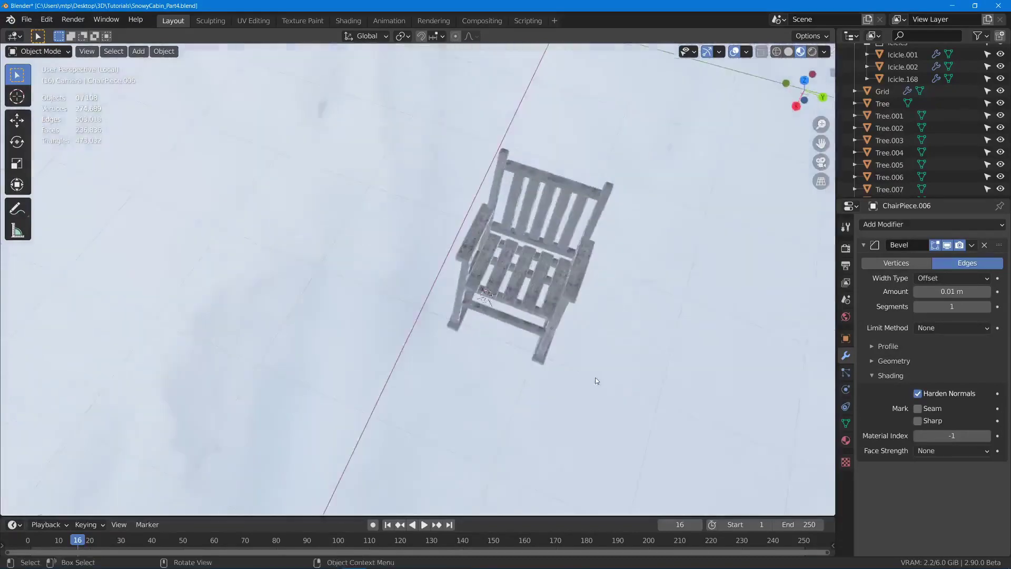
{"action": "right_click", "coordinate": [519, 273], "text": "shift"}
{"action": "scroll", "coordinate": [520, 273], "scroll_direction": "up", "scroll_amount": 6}
{"action": "middle_click_drag", "start_coordinate": [520, 273], "coordinate": [539, 219]}
{"action": "key", "text": "shift+a"}
{"action": "mouse_move", "coordinate": [537, 220]}
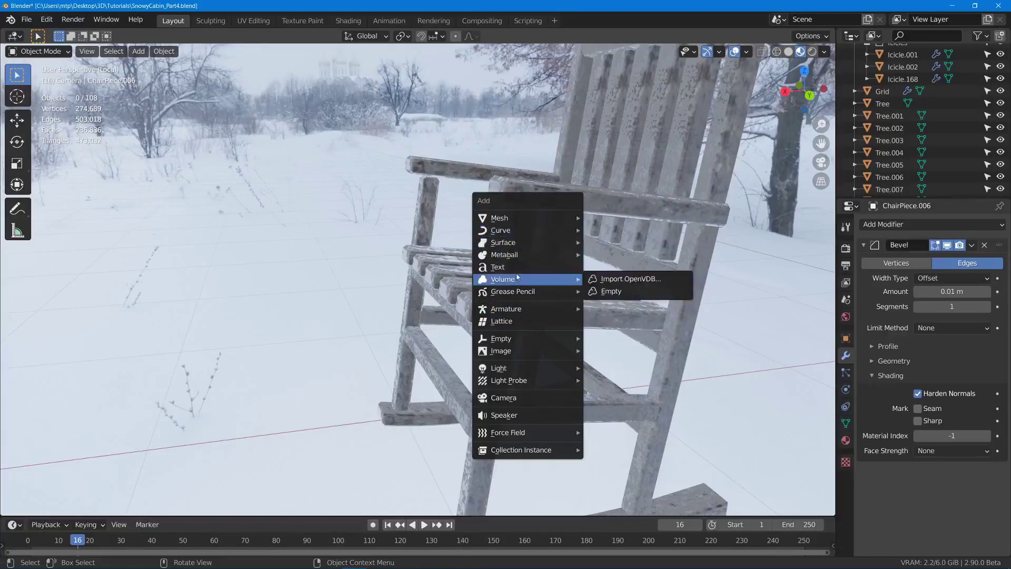
{"action": "mouse_move", "coordinate": [557, 339]}
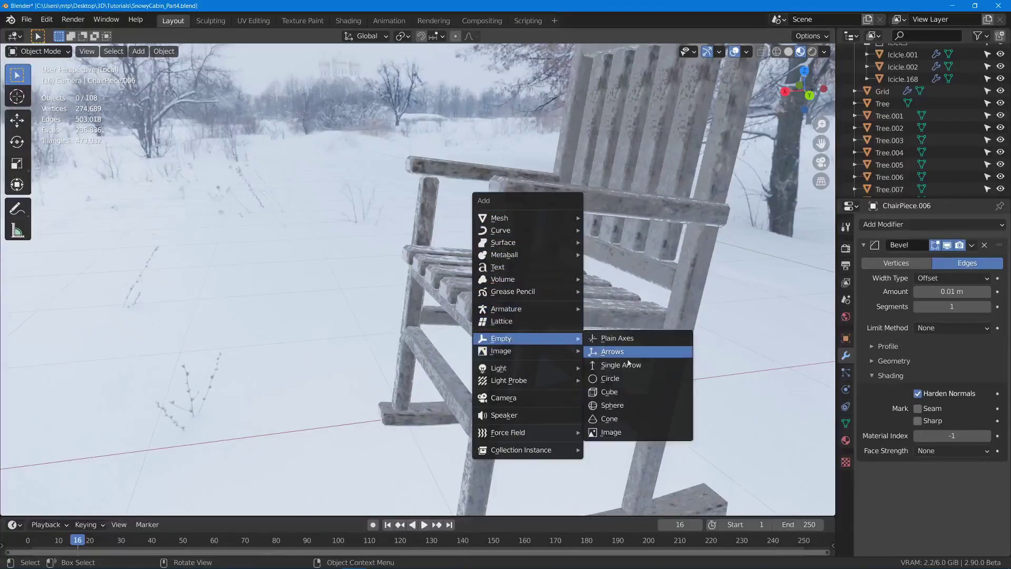
{"action": "left_click", "coordinate": [609, 391]}
{"action": "scroll", "coordinate": [620, 311], "scroll_direction": "down", "scroll_amount": 3}
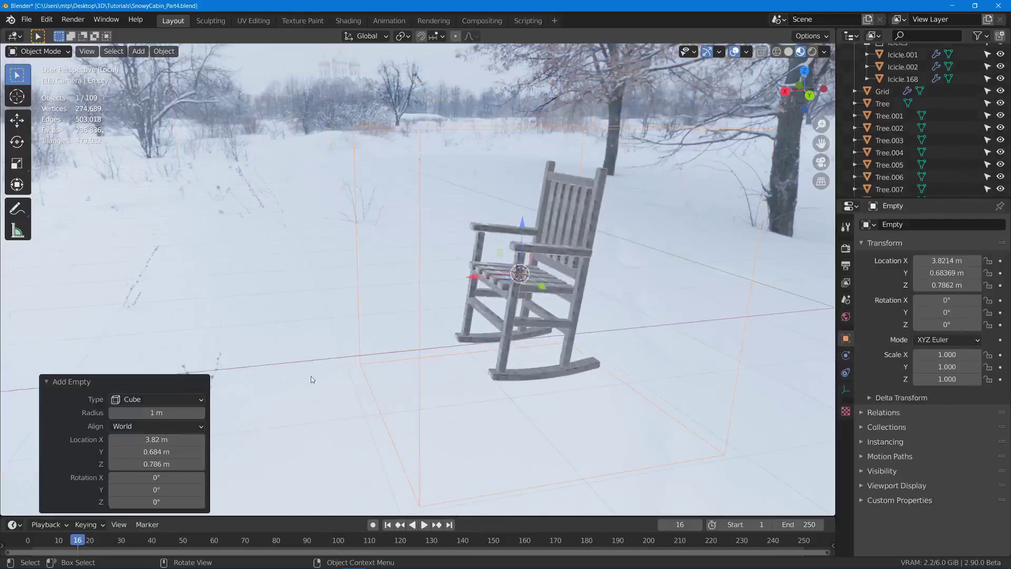
Set the cube empty's radius to 0.51 m so it encloses the seat area, and rename it Chair.
{"action": "left_click_drag", "start_coordinate": [157, 412], "coordinate": [142, 412]}
{"action": "middle_click_drag", "start_coordinate": [224, 424], "coordinate": [227, 408]}
{"action": "middle_click_drag", "start_coordinate": [458, 394], "coordinate": [582, 330]}
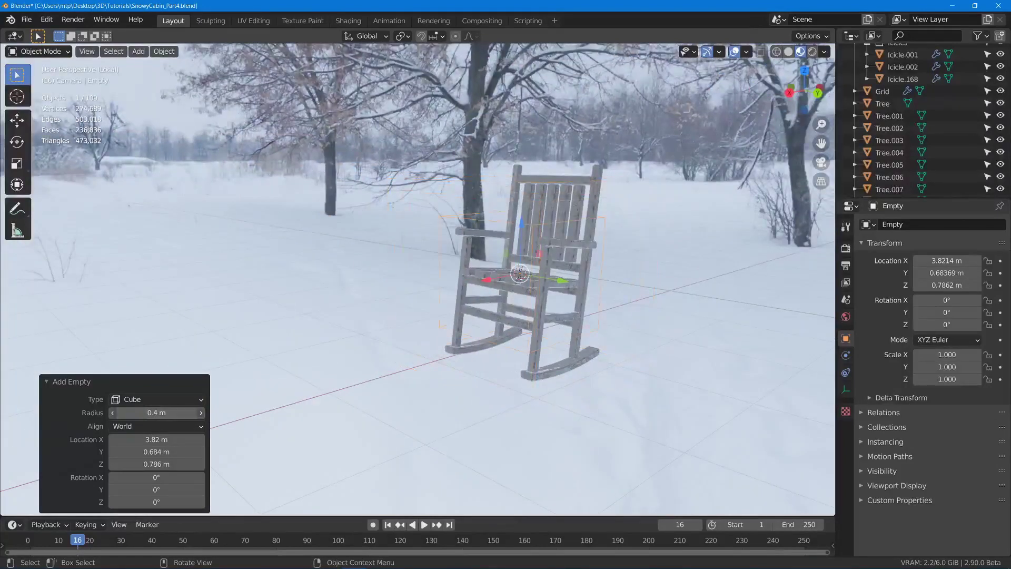
{"action": "middle_click_drag", "start_coordinate": [254, 402], "coordinate": [451, 315]}
{"action": "key", "text": "F2"}
{"action": "type", "text": "Chair"}
{"action": "key", "text": "Return"}
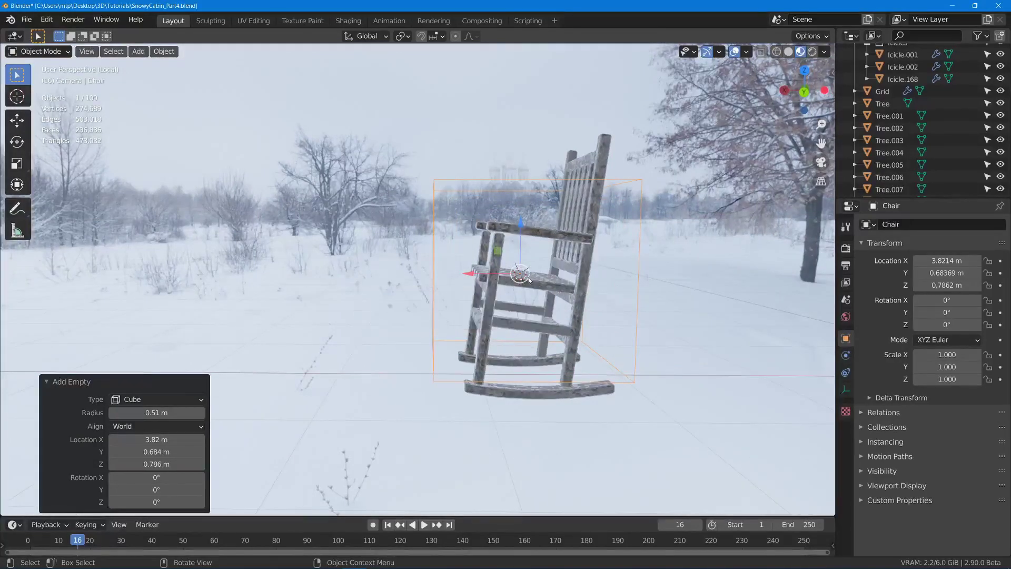
Select all the chair pieces with the Chair empty active and parent them to it using the Object option.
{"action": "left_click", "coordinate": [456, 171]}
{"action": "key", "text": "a"}
{"action": "middle_click_drag", "start_coordinate": [460, 154], "coordinate": [445, 182]}
{"action": "left_click", "coordinate": [444, 186], "text": "shift"}
{"action": "left_click", "coordinate": [442, 185], "text": "shift"}
{"action": "key", "text": "g"}
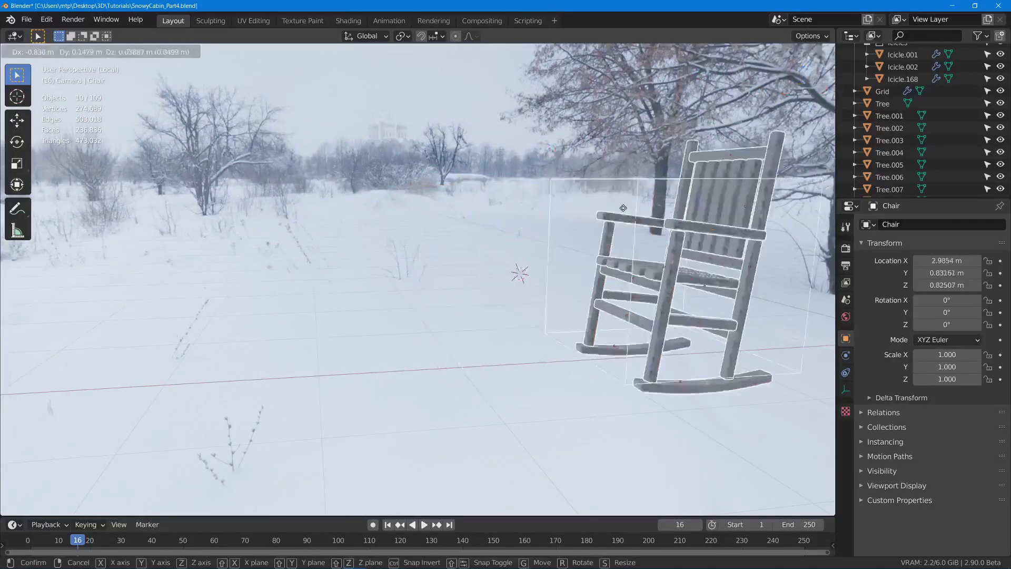
{"action": "left_click", "coordinate": [463, 207]}
{"action": "middle_click_drag", "start_coordinate": [463, 207], "coordinate": [460, 187]}
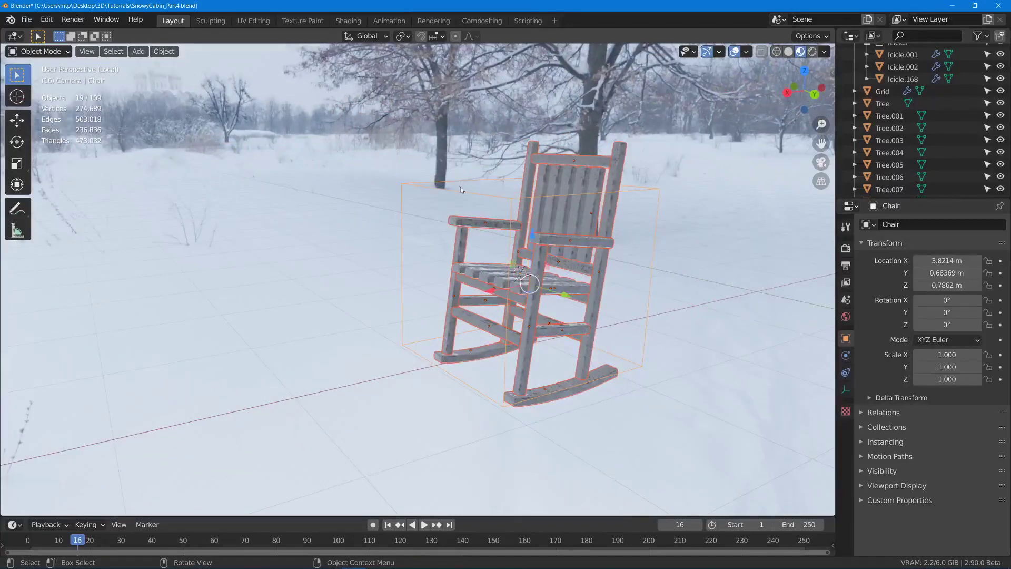
{"action": "key", "text": "ctrl+p"}
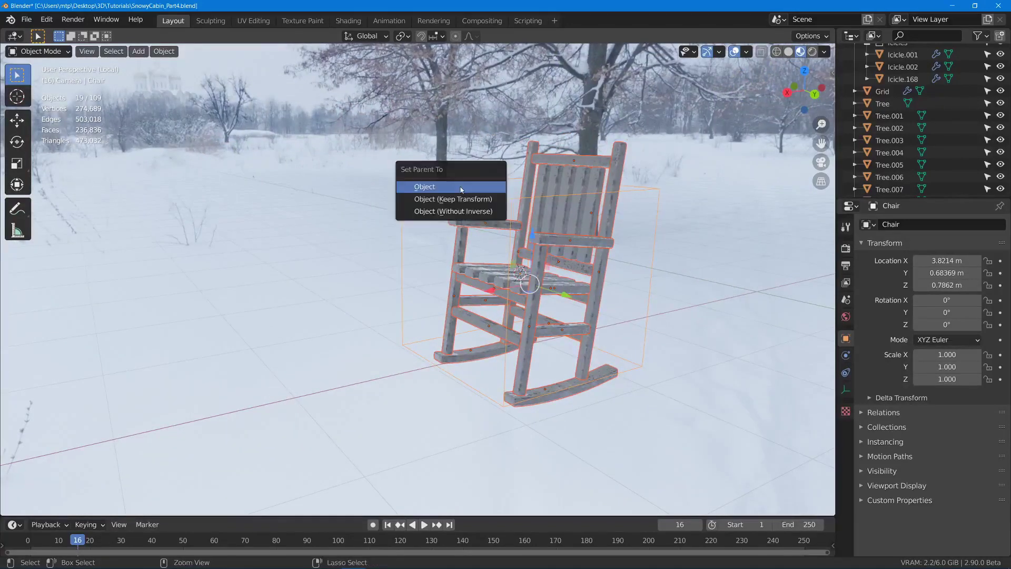
{"action": "left_click", "coordinate": [460, 186]}
Try moving the Chair empty to check that the parented pieces follow, and clear the selection.
{"action": "left_click", "coordinate": [495, 182]}
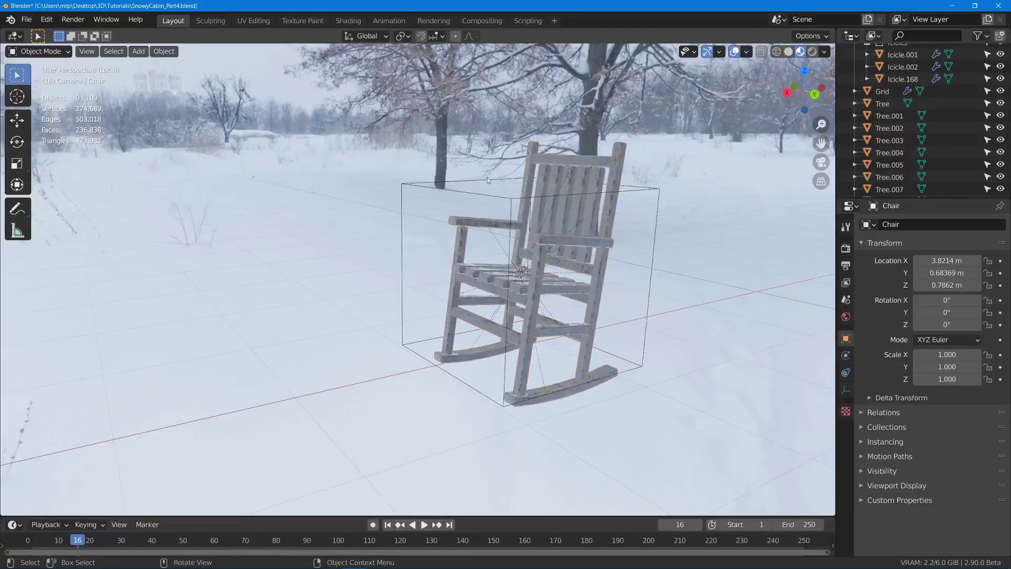
{"action": "left_click", "coordinate": [405, 187]}
{"action": "key", "text": "g"}
{"action": "left_click", "coordinate": [428, 247]}
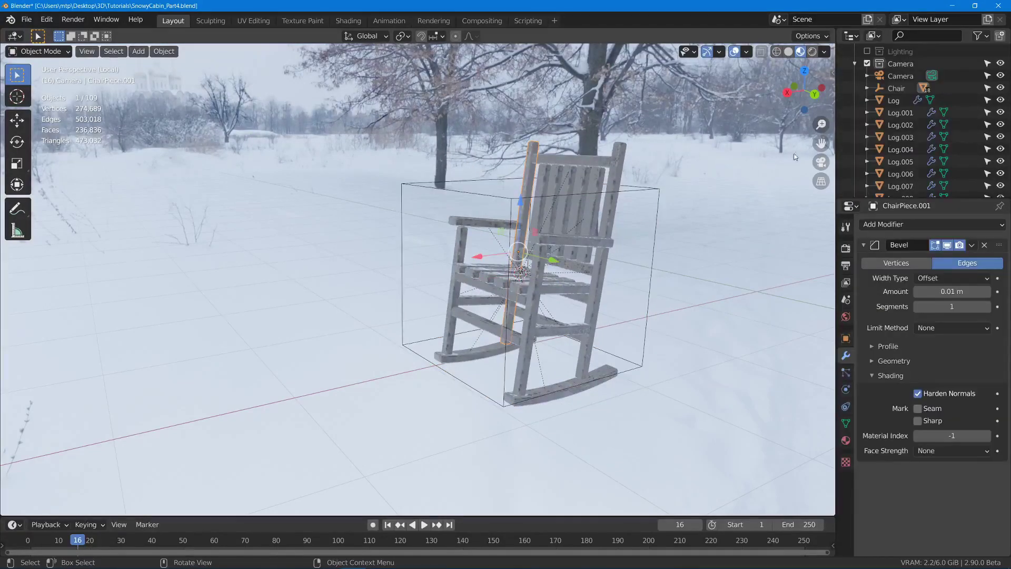
{"action": "key", "text": "alt+a"}
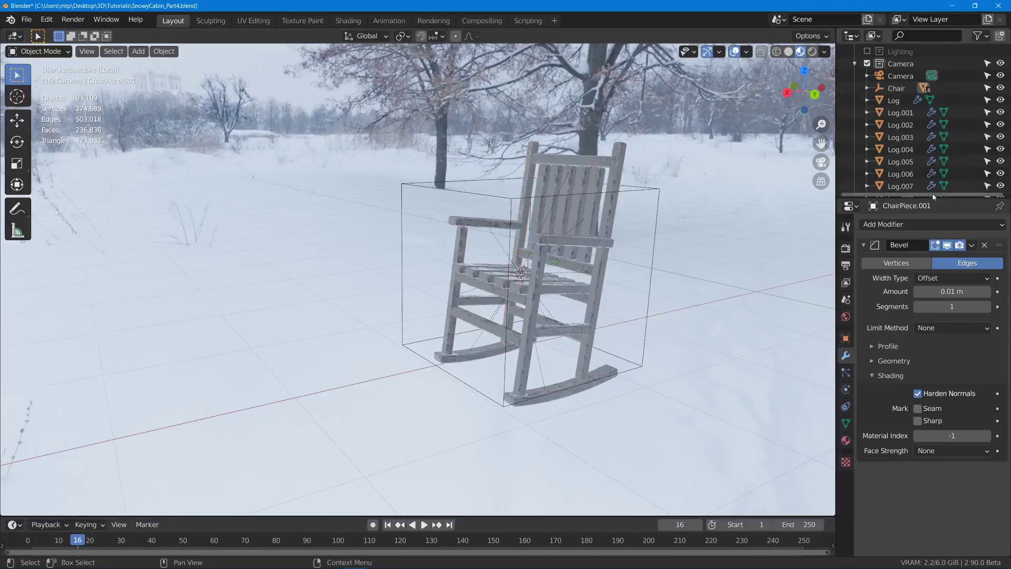
Select the Chair empty together with Log through Log.019 in the outliner and move them to the collection named Collection.
{"action": "left_click_drag", "start_coordinate": [933, 197], "coordinate": [933, 380]}
{"action": "scroll", "coordinate": [879, 216], "scroll_direction": "down", "scroll_amount": 3}
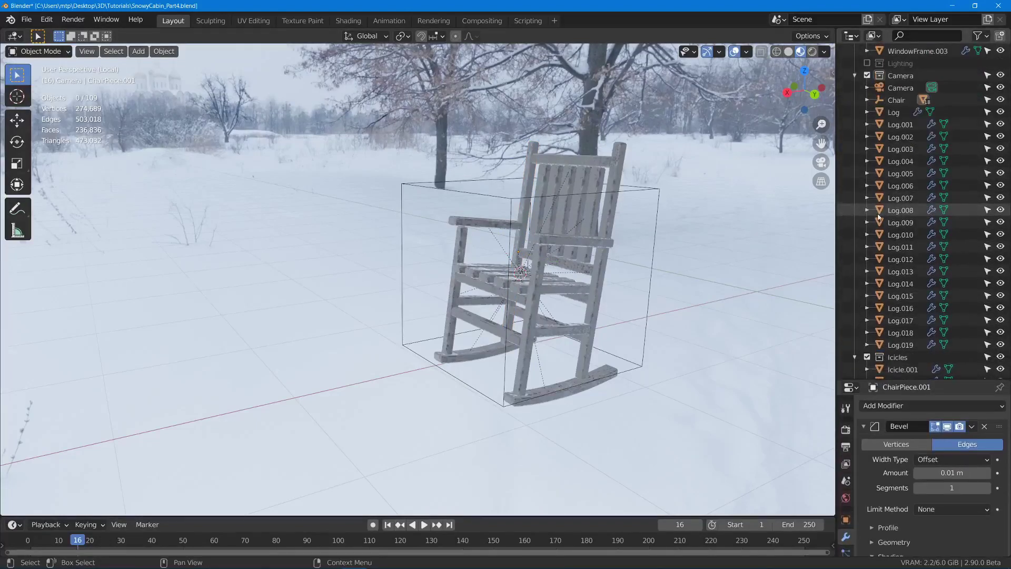
{"action": "scroll", "coordinate": [878, 216], "scroll_direction": "down", "scroll_amount": 5}
{"action": "scroll", "coordinate": [878, 216], "scroll_direction": "up", "scroll_amount": 6}
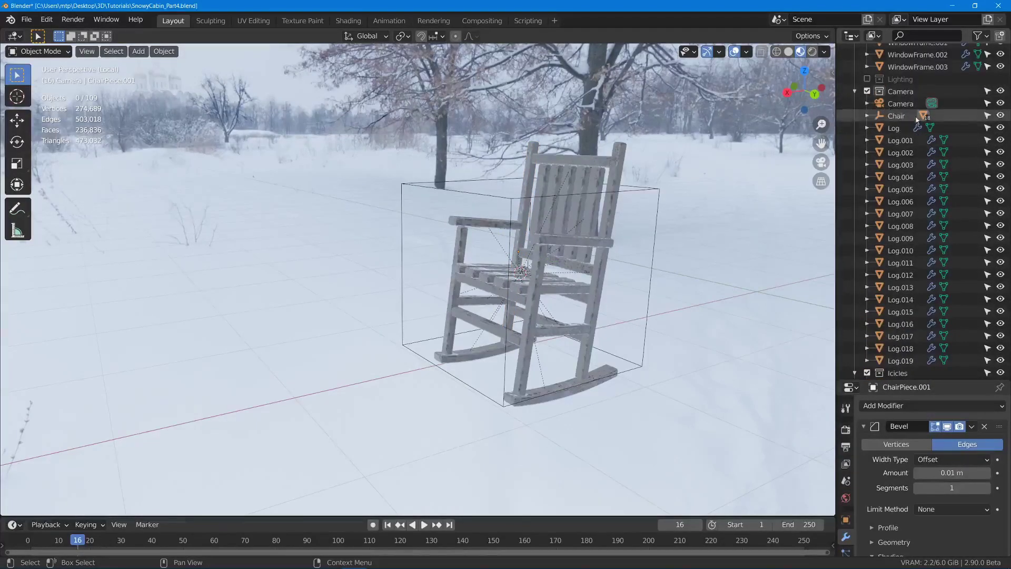
{"action": "left_click", "coordinate": [881, 120]}
{"action": "scroll", "coordinate": [902, 251], "scroll_direction": "down", "scroll_amount": 5}
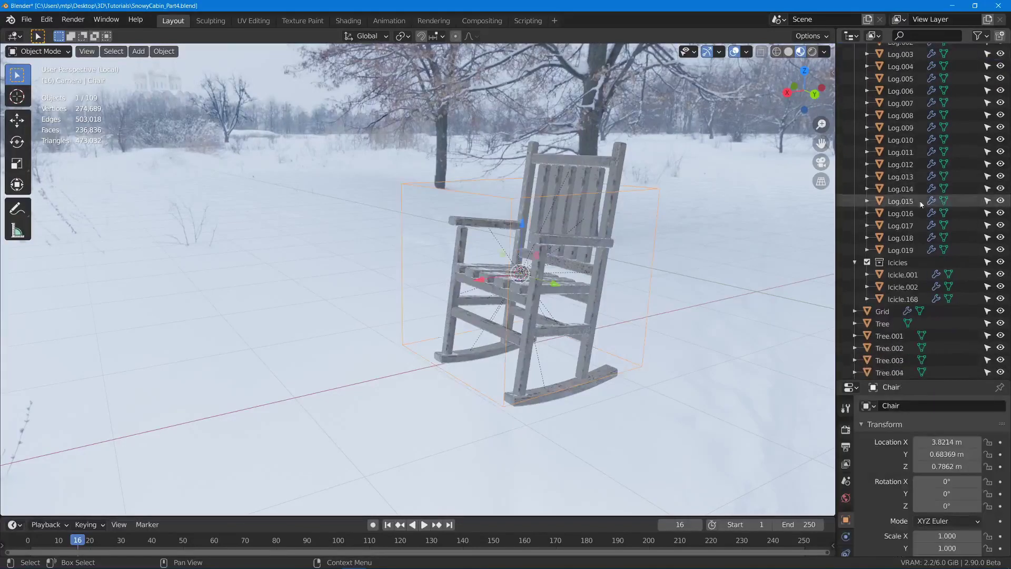
{"action": "left_click", "coordinate": [902, 250], "text": "shift"}
{"action": "scroll", "coordinate": [920, 211], "scroll_direction": "up", "scroll_amount": 3}
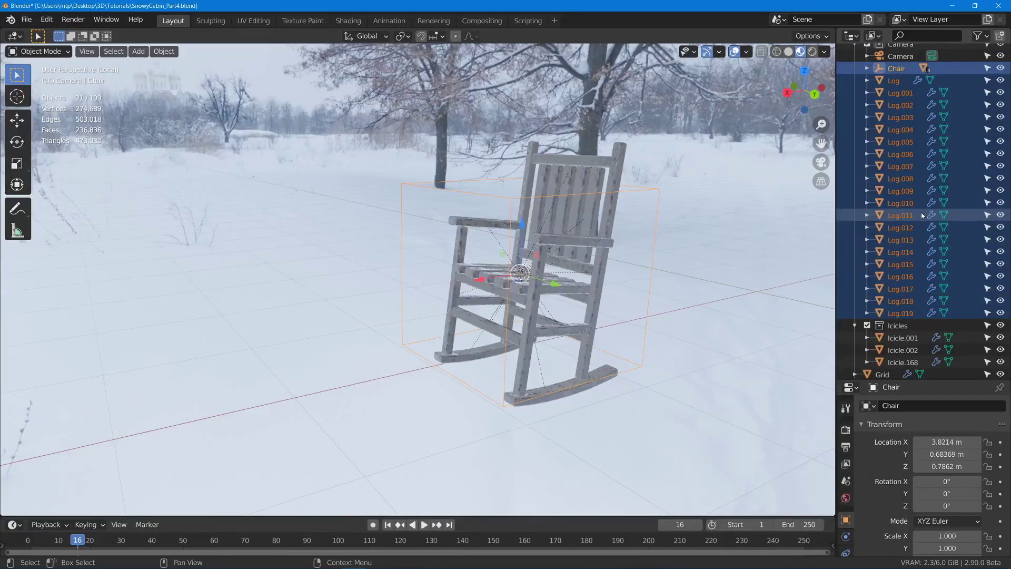
{"action": "key", "text": "m"}
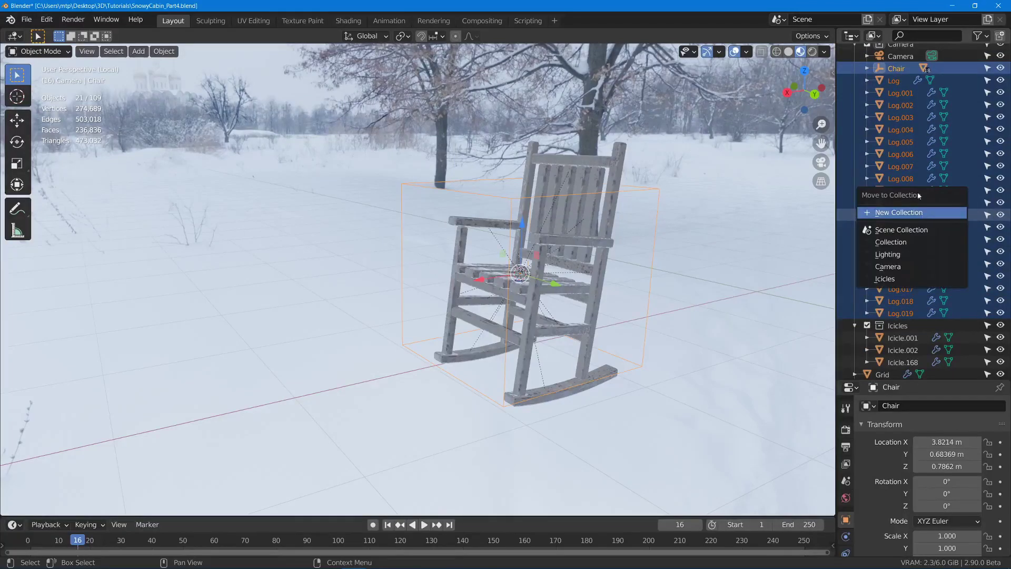
{"action": "left_click", "coordinate": [894, 242]}
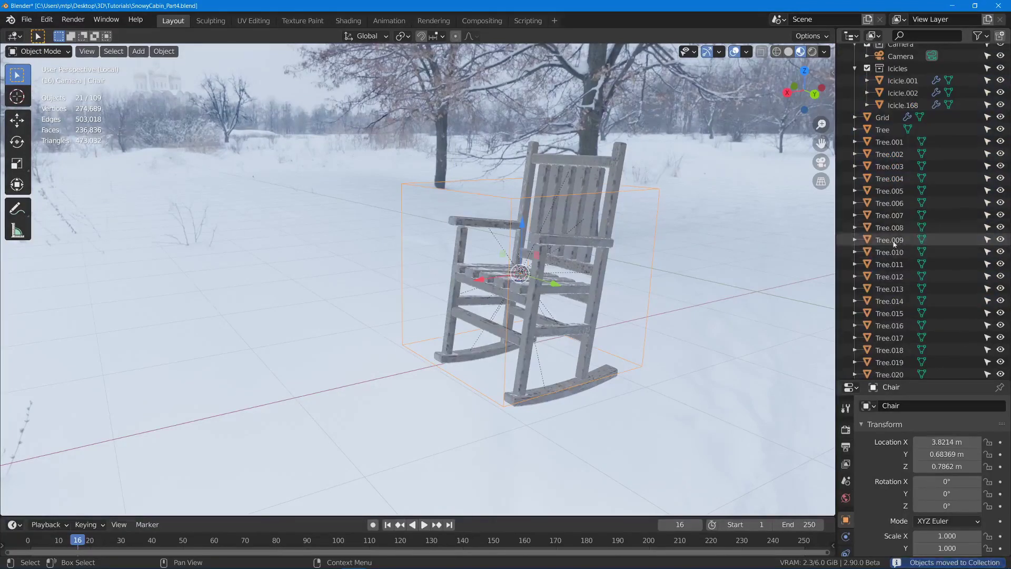
{"action": "scroll", "coordinate": [904, 226], "scroll_direction": "up", "scroll_amount": 8}
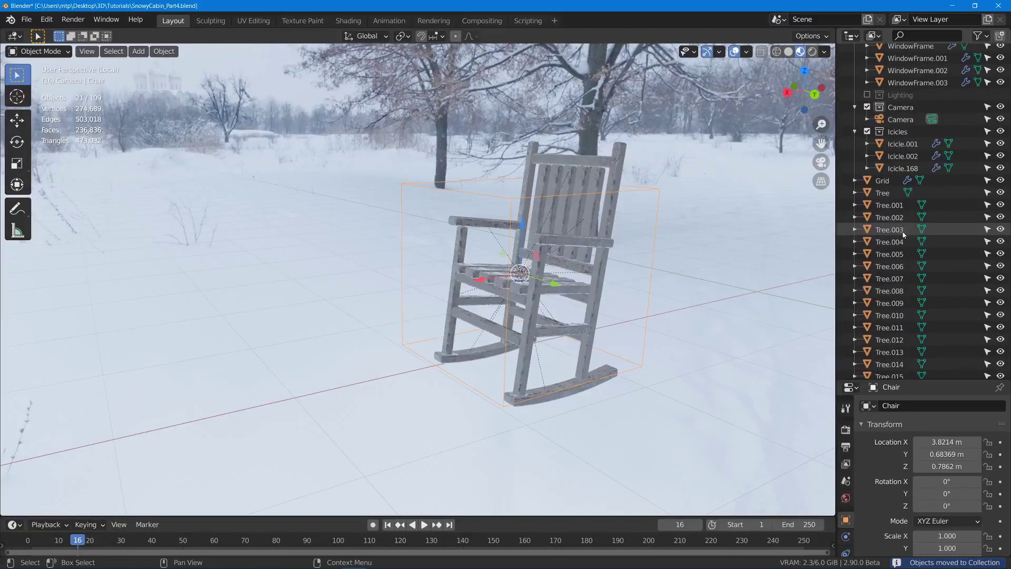
Disable viewport selection for ChairPiece through ChairPiece.017 under the Chair empty in the outliner, and collapse the hierarchy.
{"action": "left_click", "coordinate": [574, 233]}
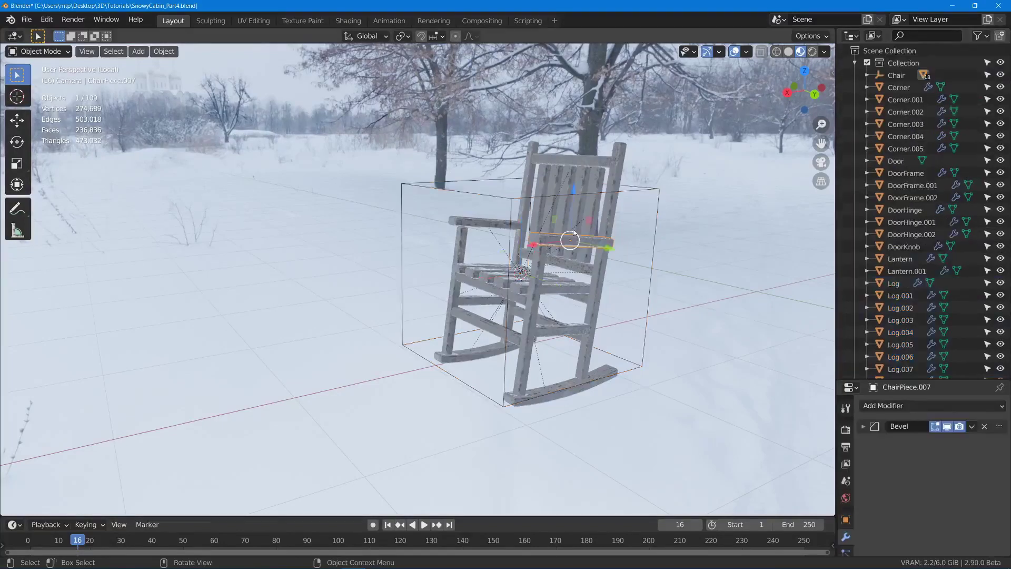
{"action": "left_click", "coordinate": [980, 36]}
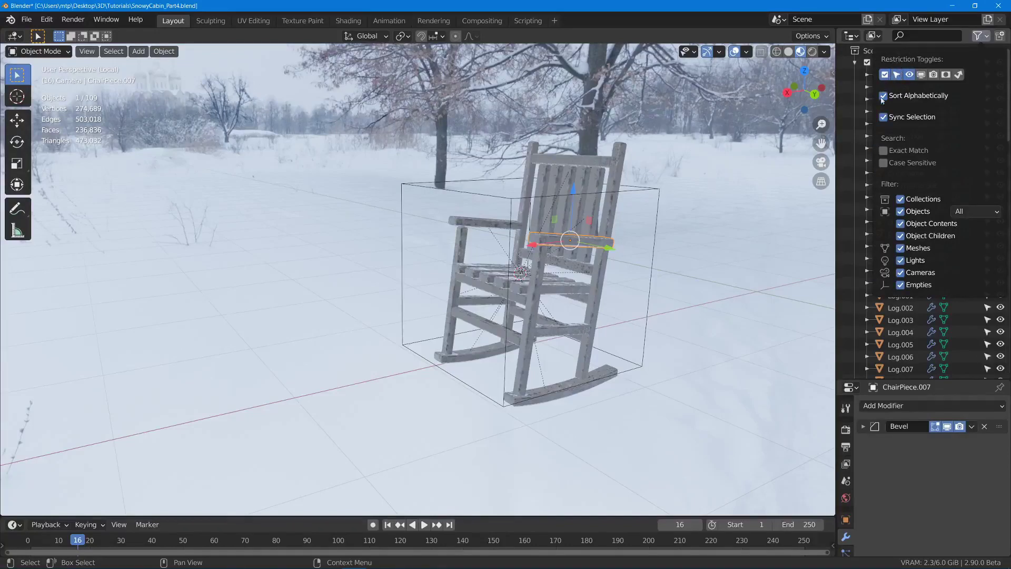
{"action": "left_click", "coordinate": [869, 76]}
{"action": "left_click", "coordinate": [868, 77]}
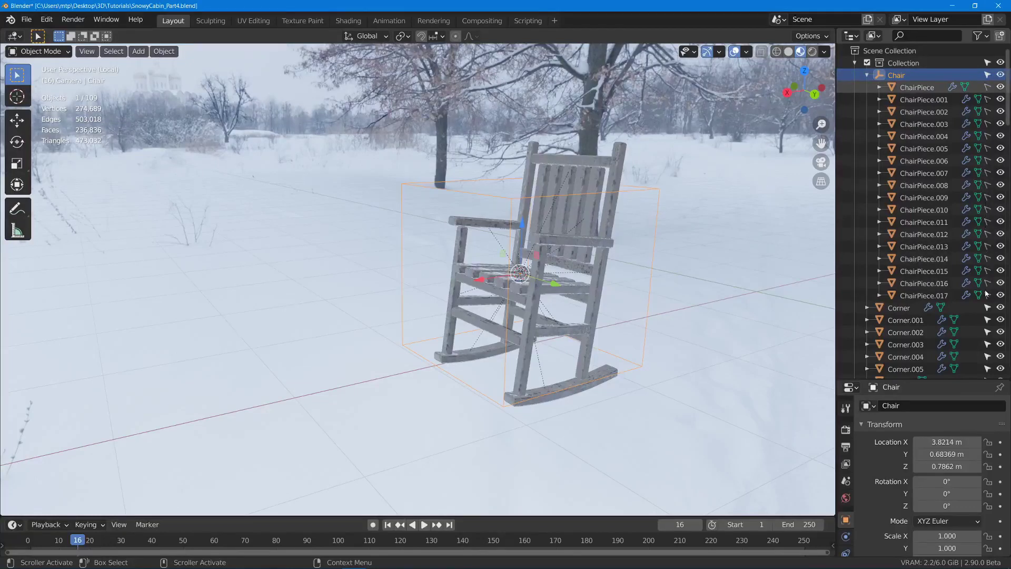
{"action": "left_click", "coordinate": [866, 74]}
{"action": "left_click", "coordinate": [698, 218]}
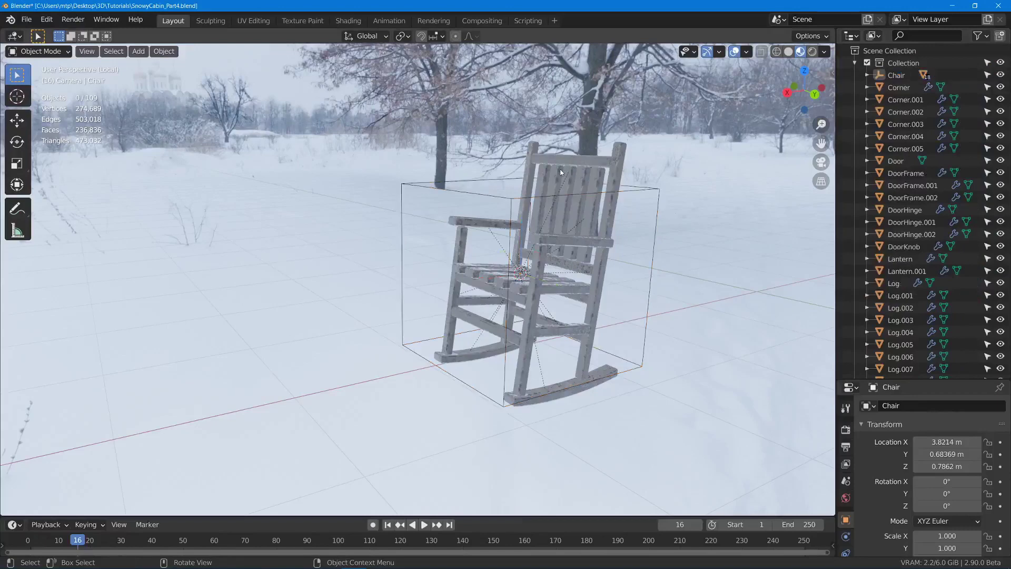
Try moving the whole chair by its empty while the pieces are unselectable.
{"action": "left_click", "coordinate": [656, 189]}
{"action": "key", "text": "g"}
{"action": "key", "text": "Escape"}
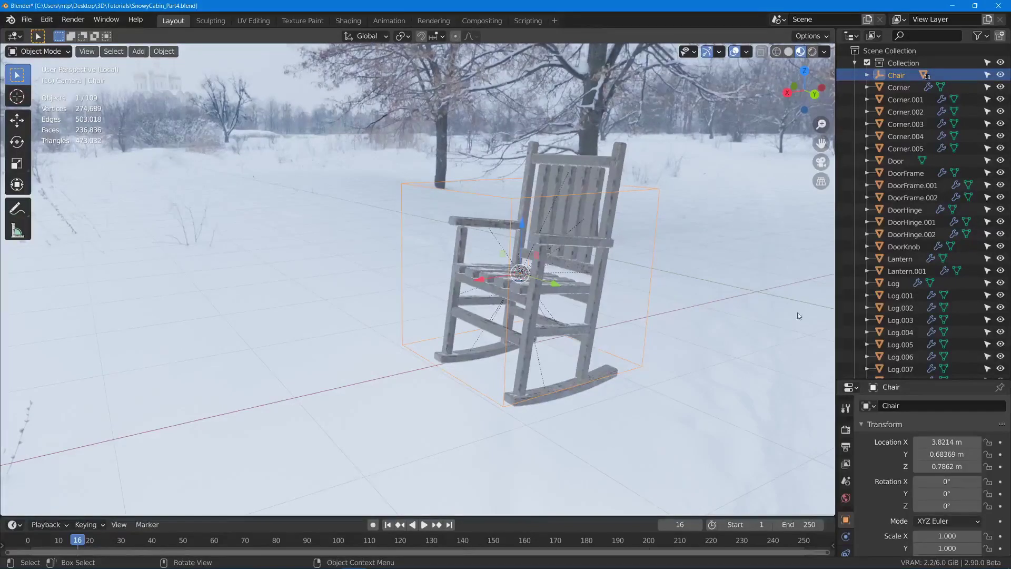
Enlarge the properties editor again, leave local view to show the cabin around the chair, and save the file.
{"action": "left_click", "coordinate": [914, 381]}
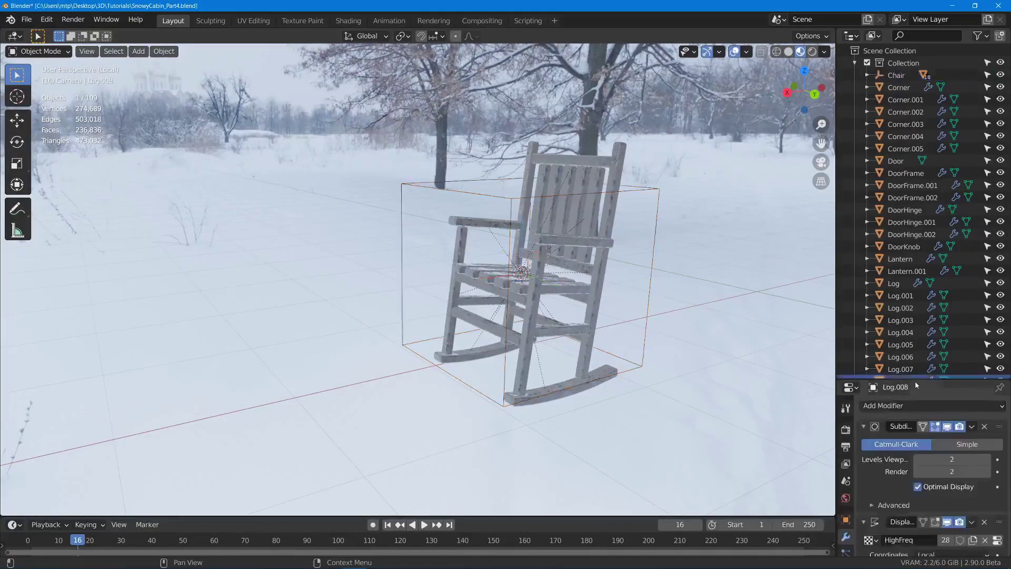
{"action": "left_click_drag", "start_coordinate": [915, 379], "coordinate": [915, 160]}
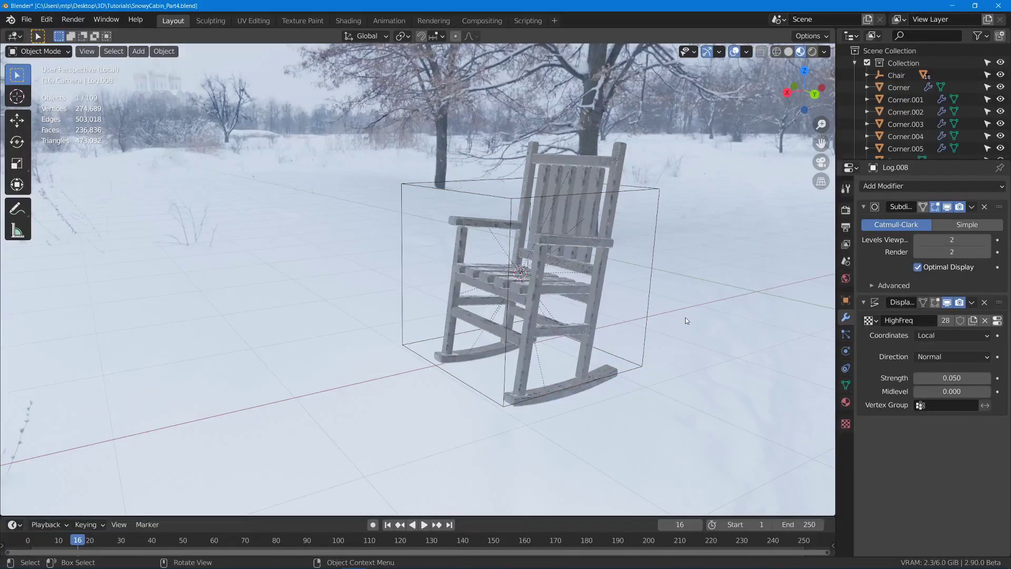
{"action": "key", "text": "KP_Divide"}
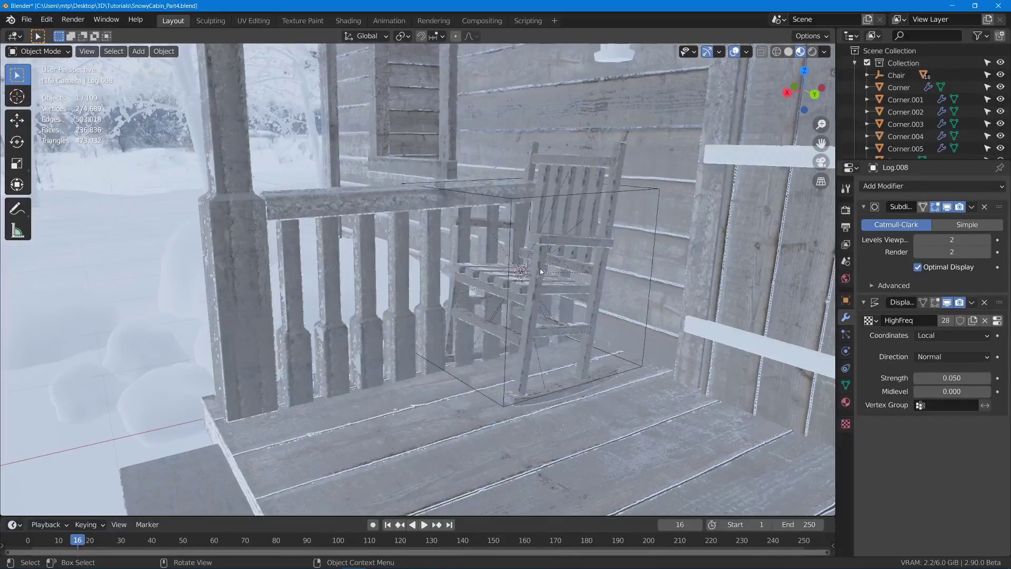
{"action": "key", "text": "ctrl+s"}
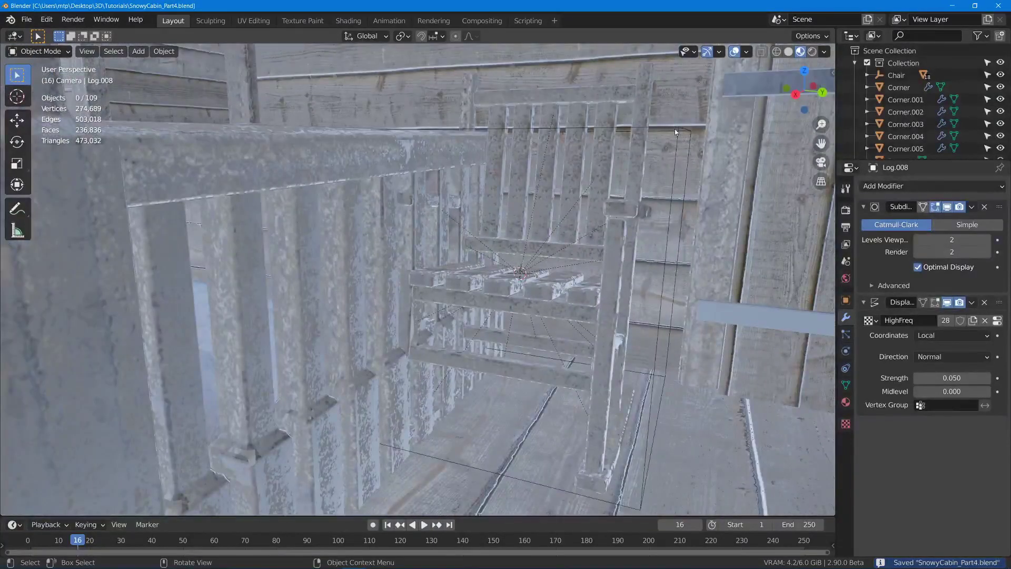
Move the Chair empty about -0.09 m in X, 0.25 m in Y and -0.10 m in Z, and rotate it about 31.2° around global Z.
{"action": "left_click", "coordinate": [674, 128]}
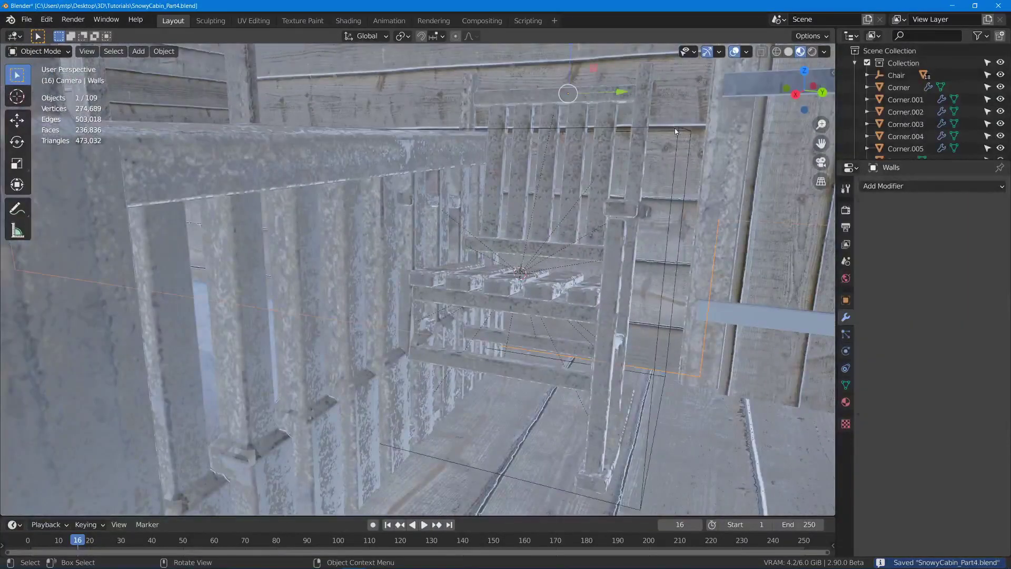
{"action": "left_click", "coordinate": [679, 132]}
{"action": "scroll", "coordinate": [656, 197], "scroll_direction": "down", "scroll_amount": 3}
{"action": "key", "text": "g"}
{"action": "left_click", "coordinate": [636, 251]}
{"action": "key", "text": "r"}
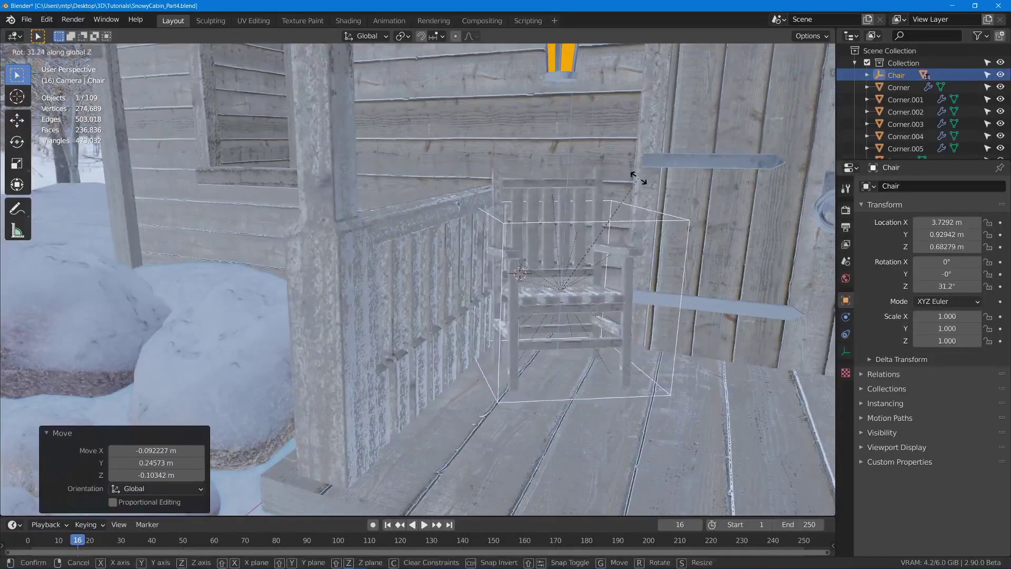
{"action": "left_click", "coordinate": [638, 180]}
Reposition the Chair empty on the porch to about X 3.68 m, Y 1.01 m, Z 0.77 m, and save the file.
{"action": "middle_click_drag", "start_coordinate": [618, 257], "coordinate": [655, 216]}
{"action": "key", "text": "g"}
{"action": "left_click", "coordinate": [671, 226]}
{"action": "key", "text": "g"}
{"action": "left_click", "coordinate": [571, 228]}
{"action": "key", "text": "alt+a"}
{"action": "scroll", "coordinate": [657, 215], "scroll_direction": "down", "scroll_amount": 10}
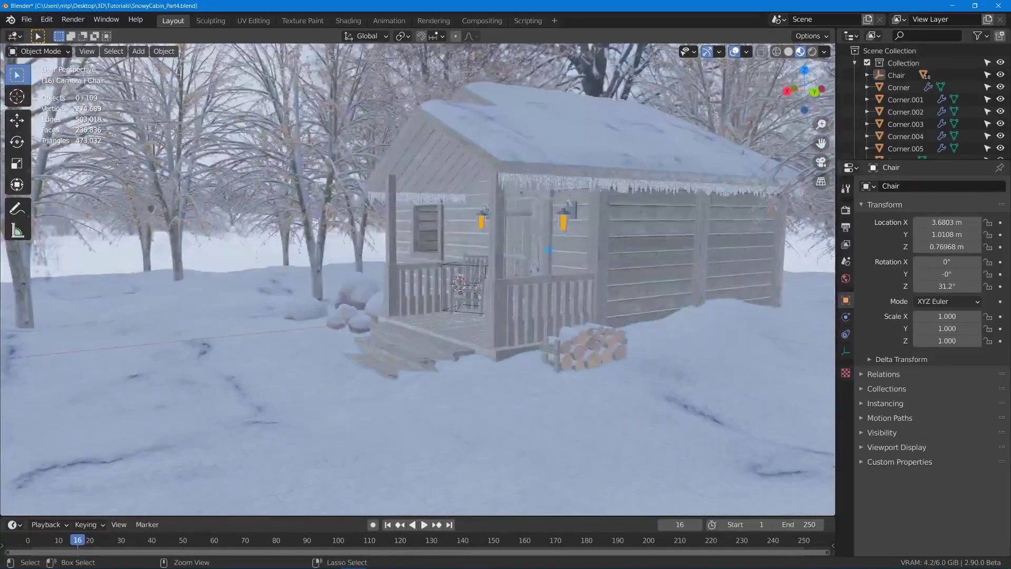
{"action": "key", "text": "ctrl+s"}
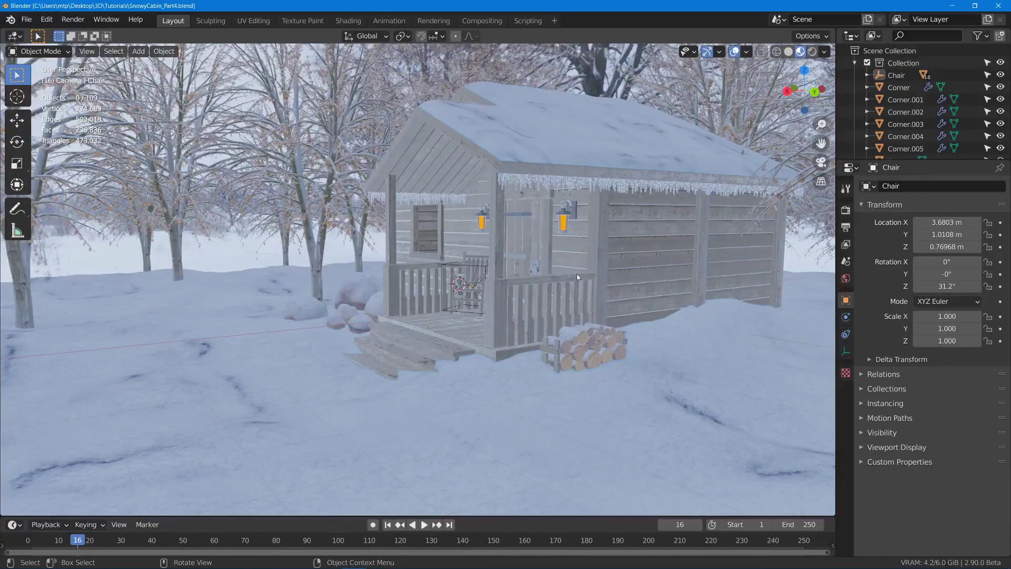